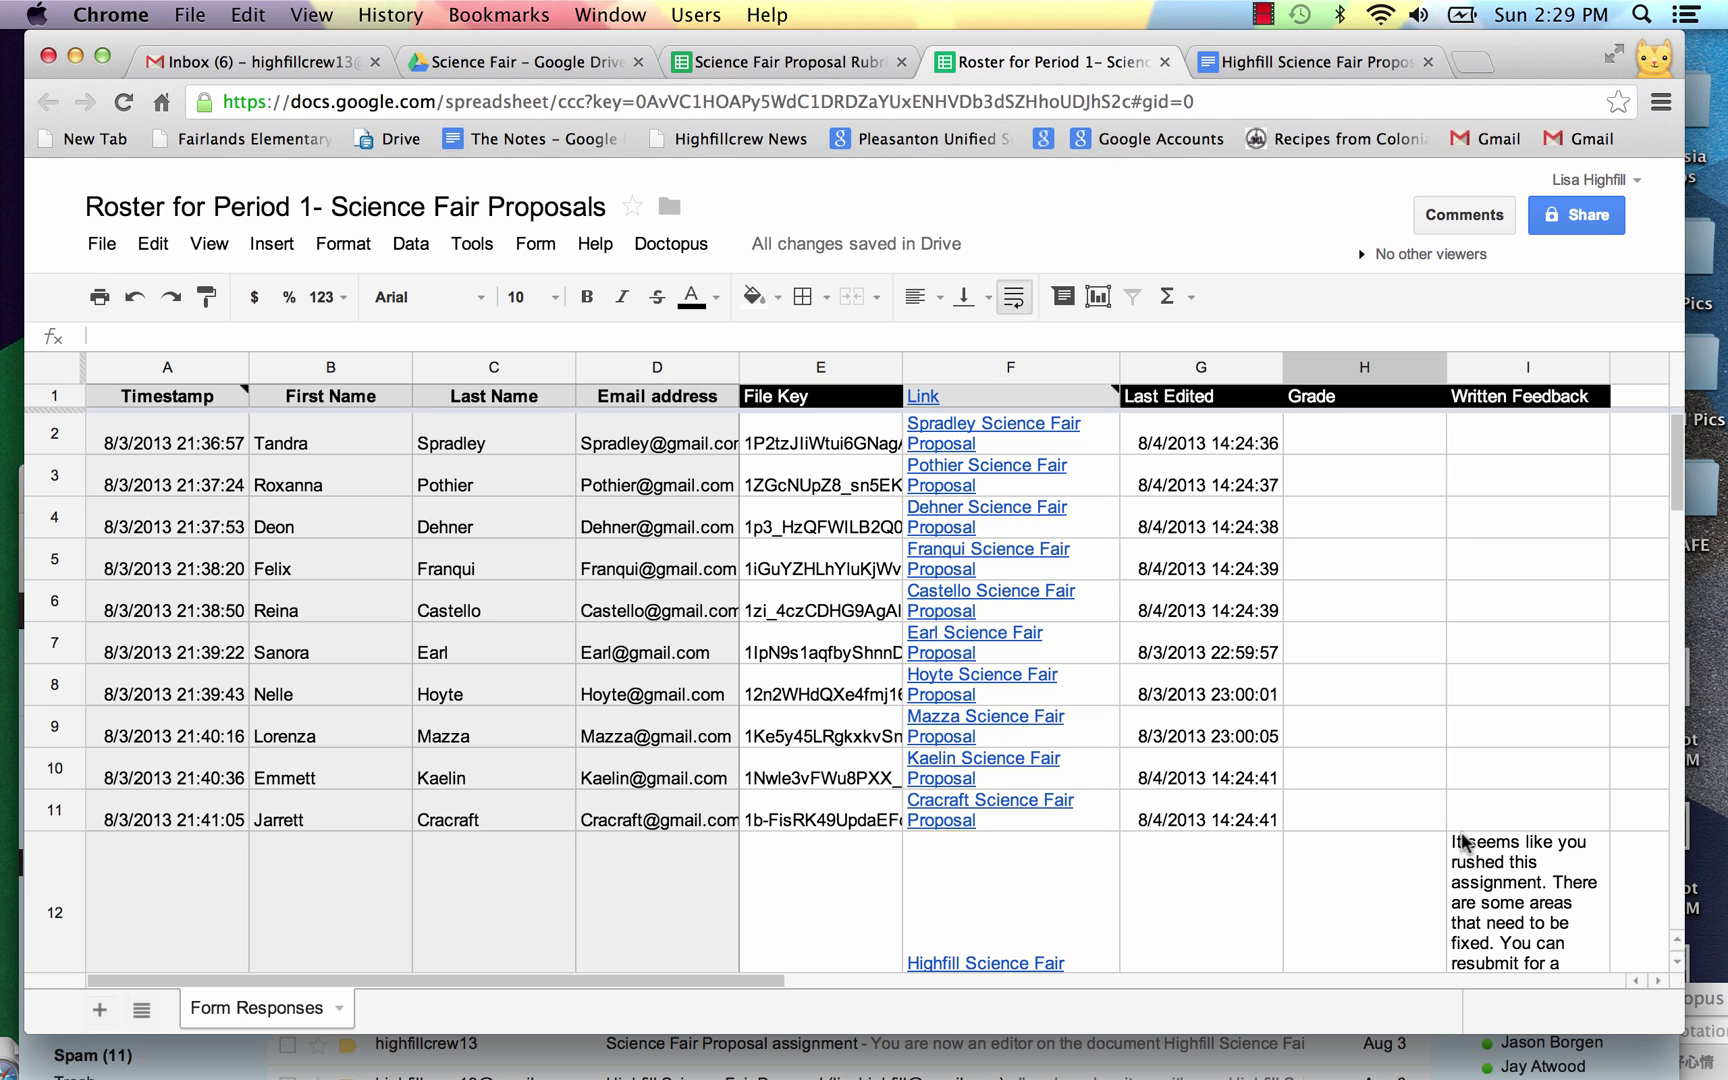
- Open the Doctopus add-on menu in the Period 1 Science Fair Proposals roster
{"action": "scroll", "coordinate": [1443, 774], "scroll_direction": "down", "scroll_amount": 3}
{"action": "scroll", "coordinate": [1443, 774], "scroll_direction": "up", "scroll_amount": 3}
{"action": "left_click", "coordinate": [666, 248]}
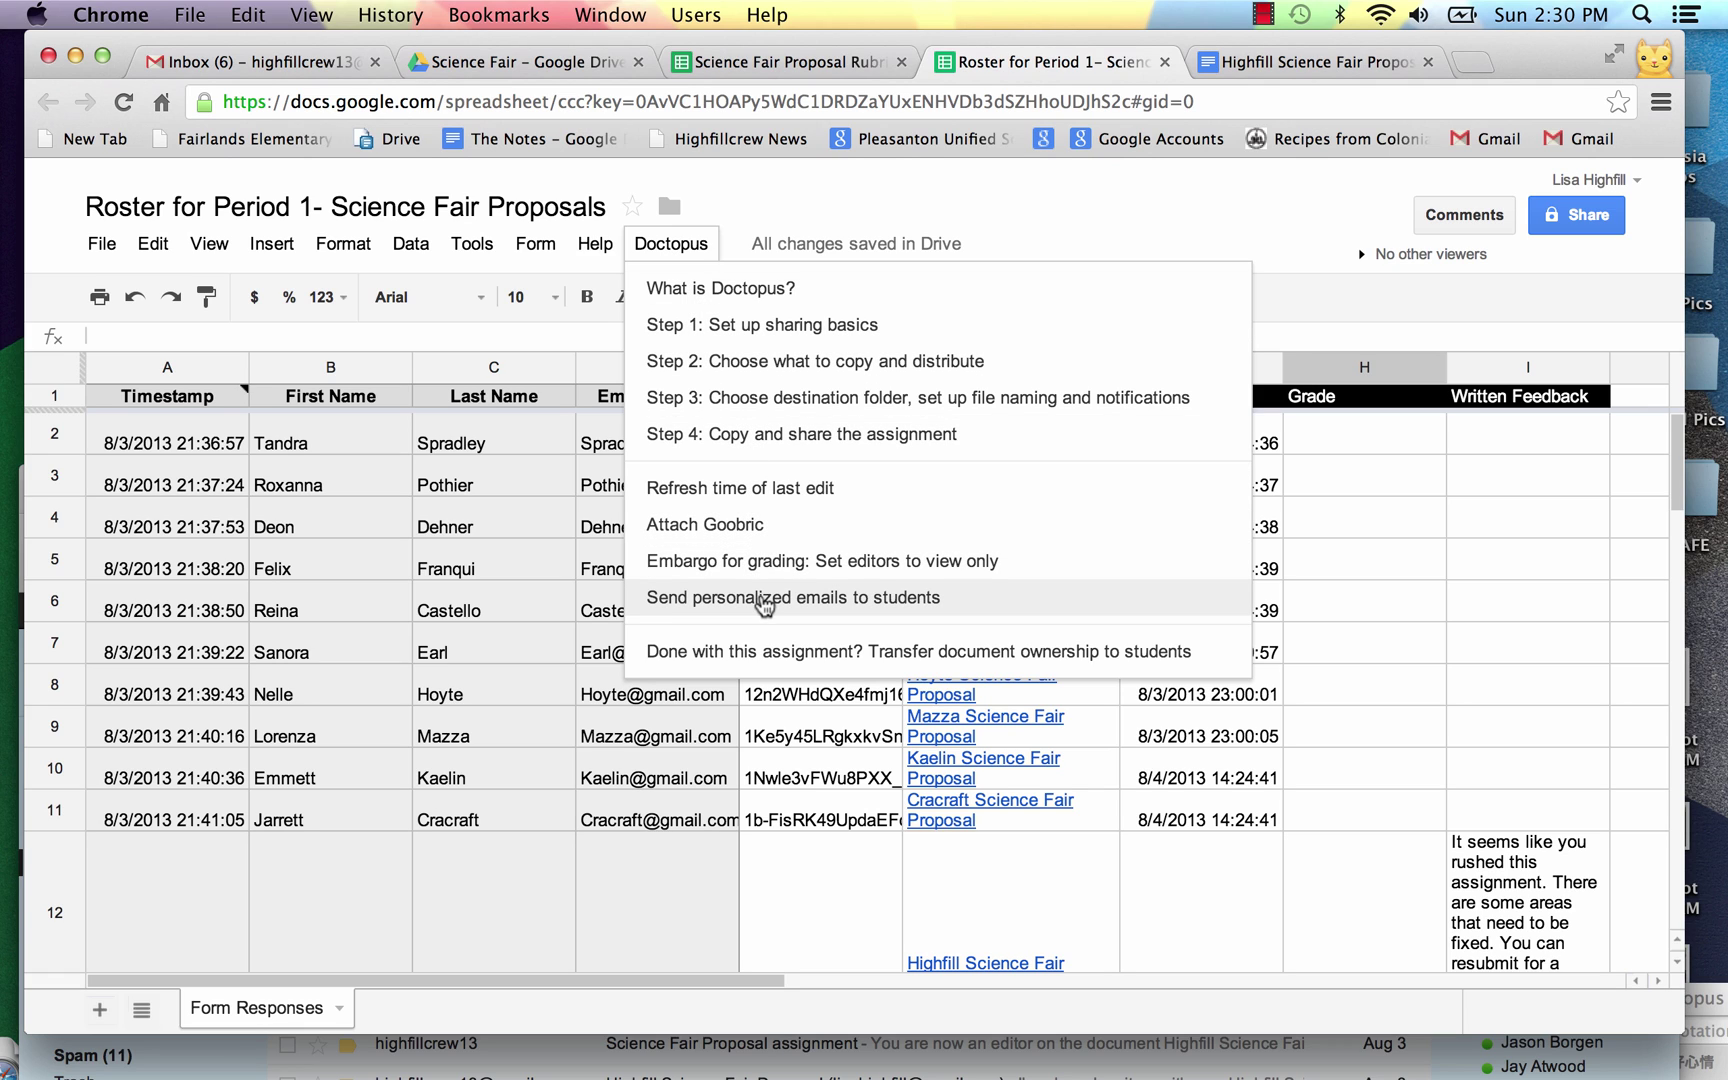
- Choose Attach Goobric from the Doctopus menu to begin Goobric setup
{"action": "left_click", "coordinate": [737, 537]}
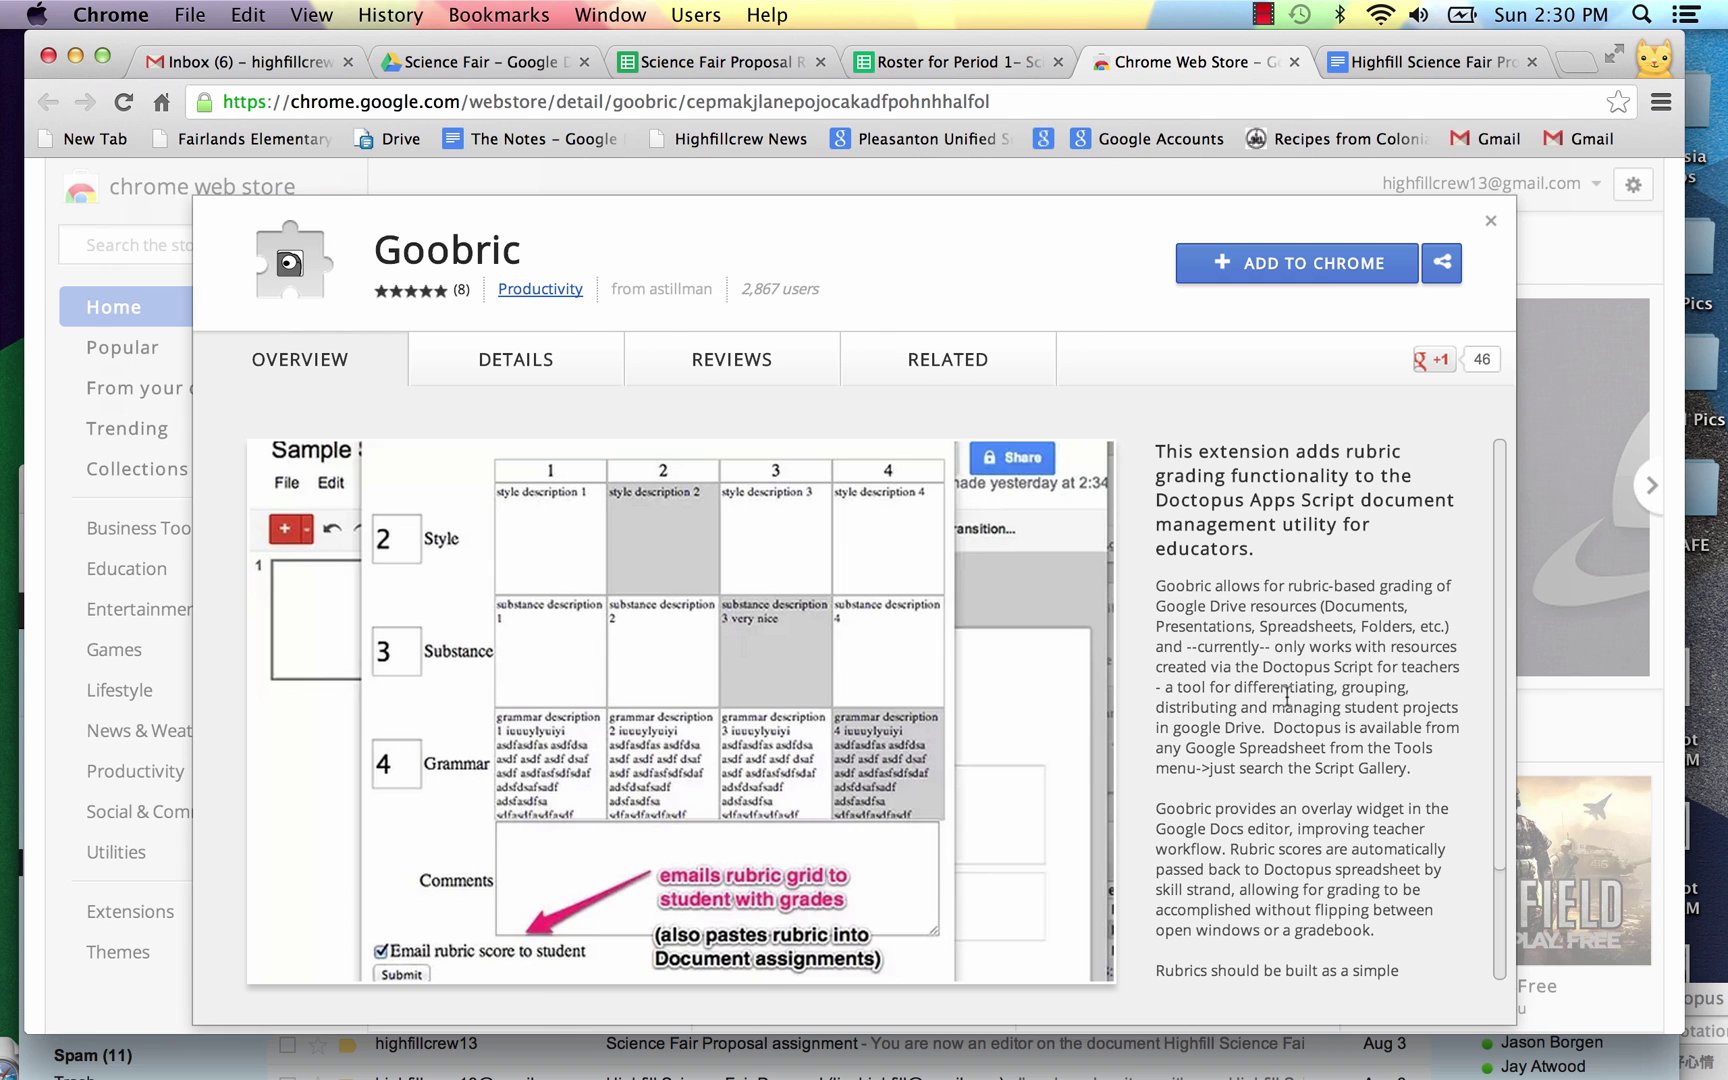
- Add the Goobric extension to Chrome, then close the Web Store tab
{"action": "scroll", "coordinate": [1286, 697], "scroll_direction": "down", "scroll_amount": 3}
{"action": "scroll", "coordinate": [1282, 382], "scroll_direction": "up", "scroll_amount": 3}
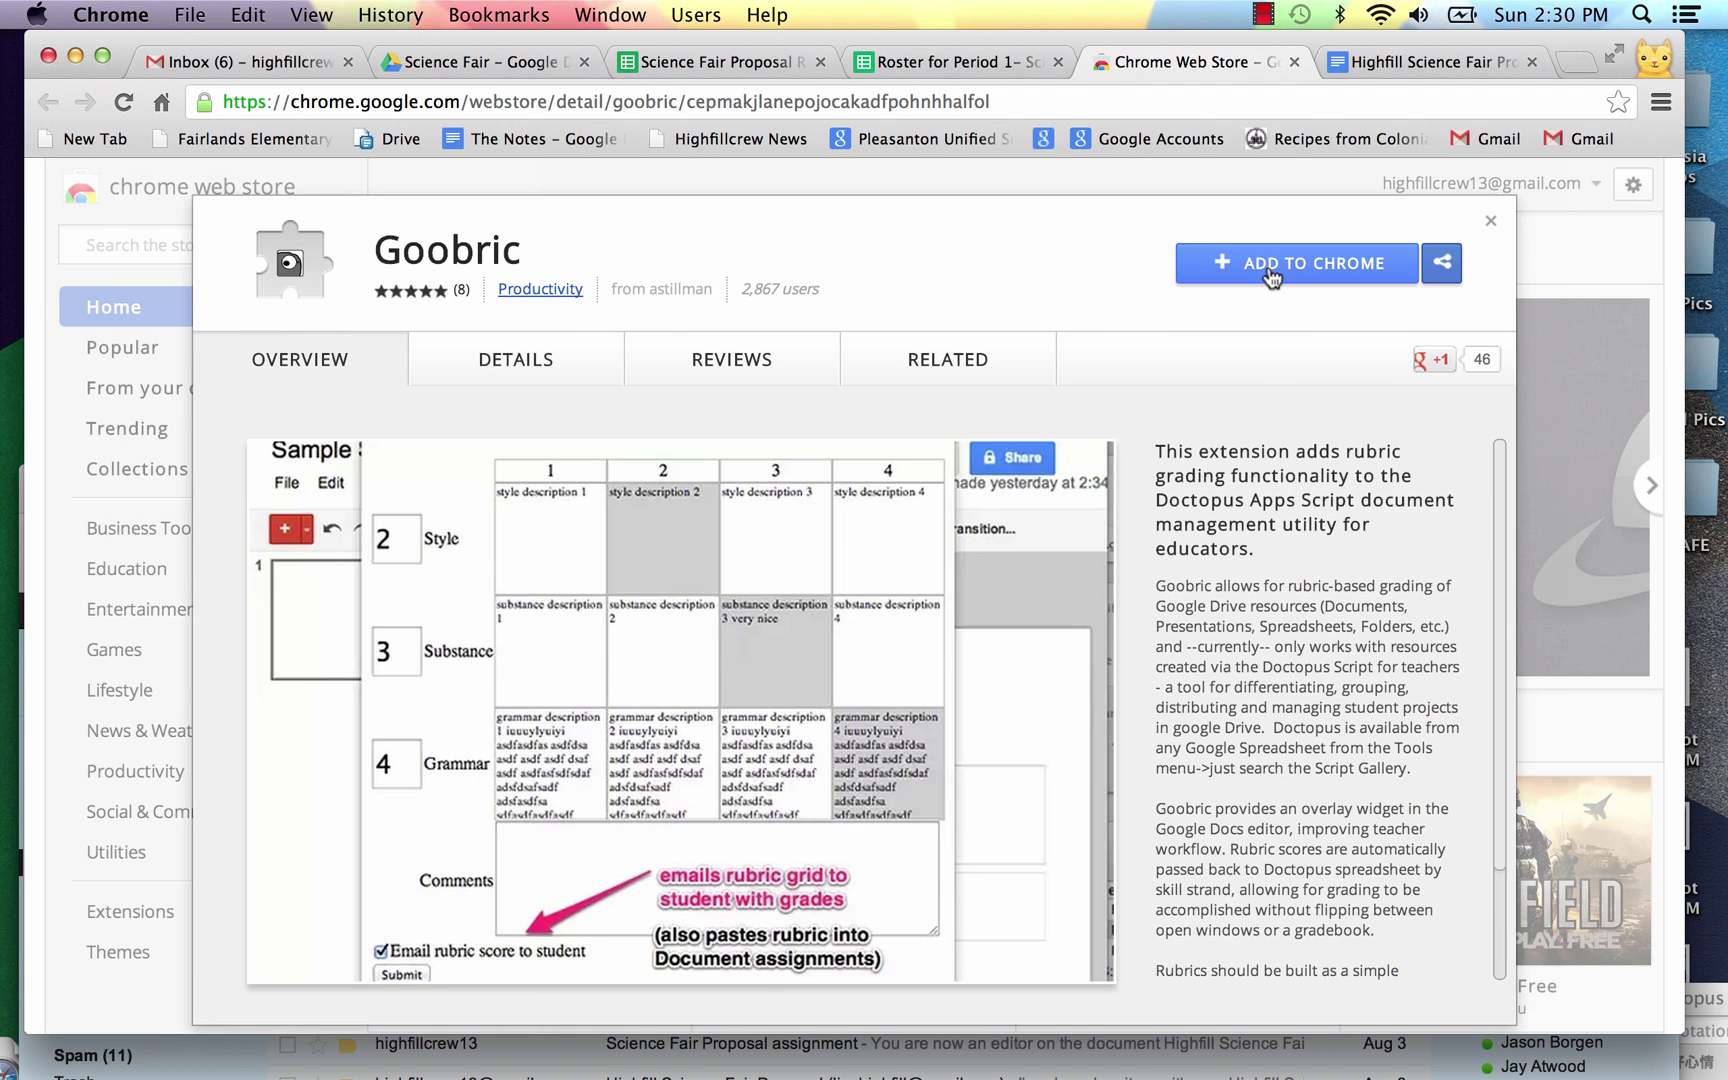
{"action": "left_click", "coordinate": [1270, 277]}
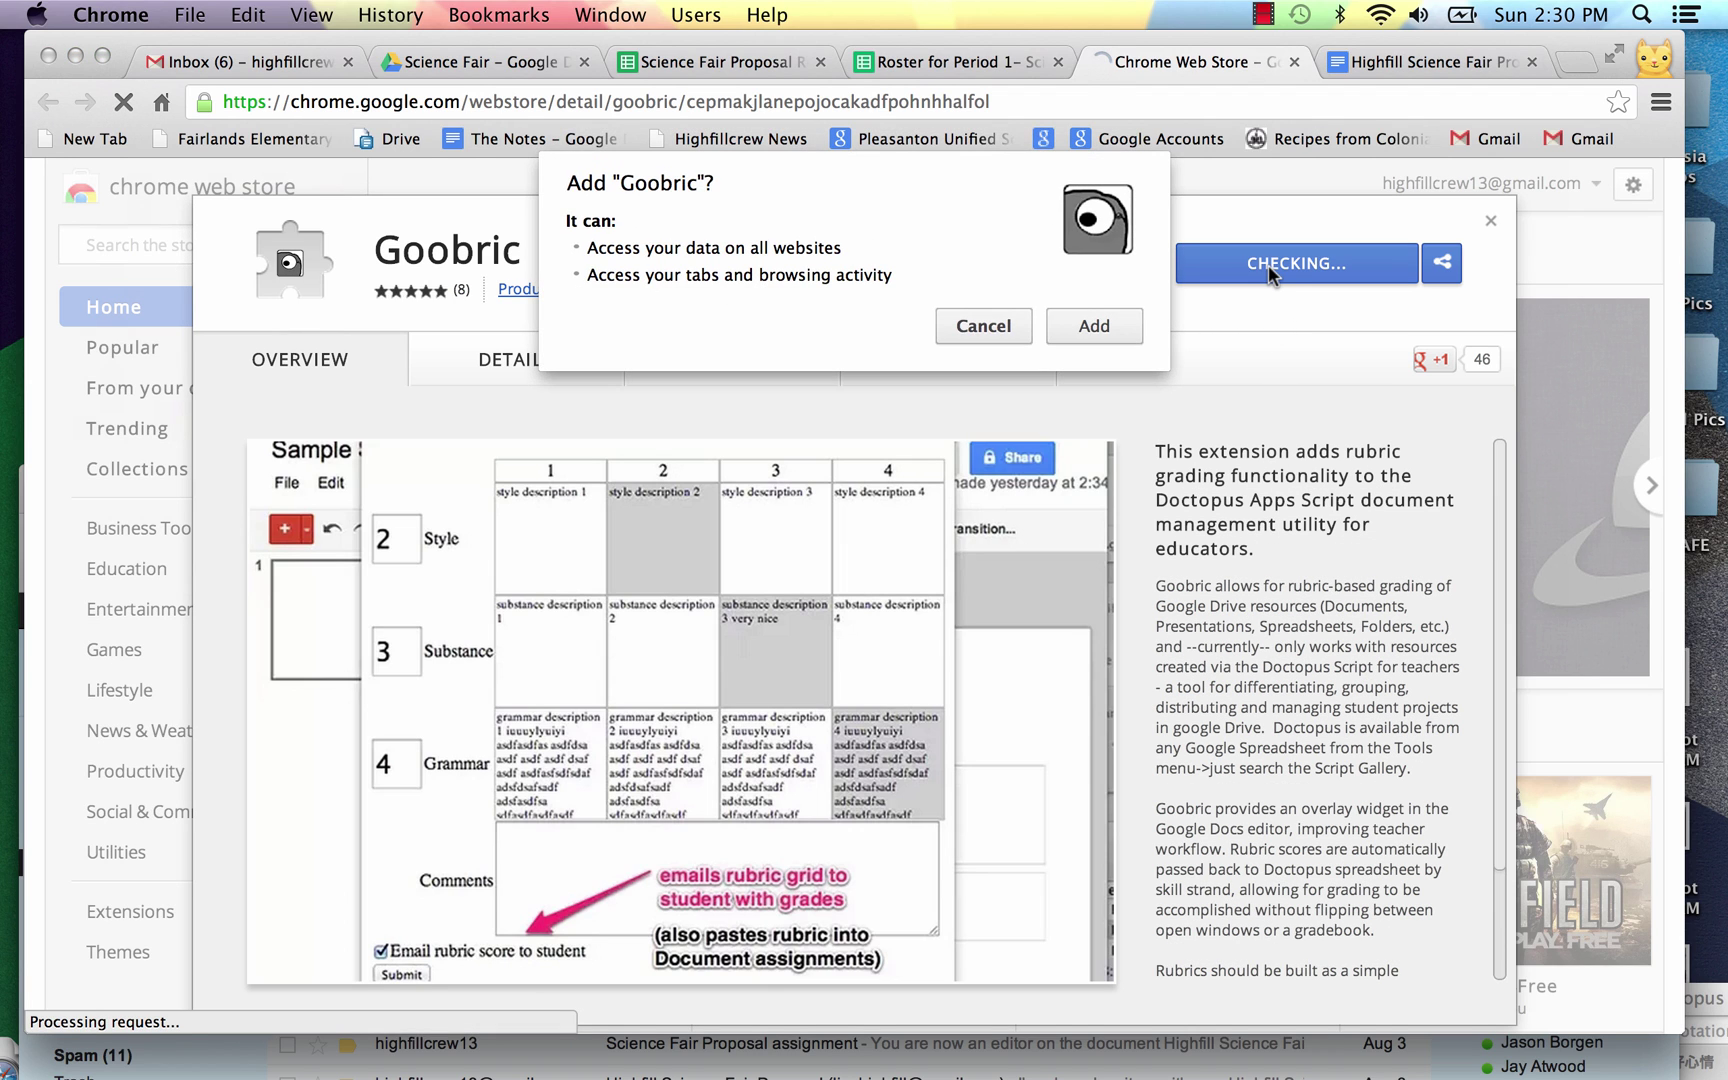
{"action": "left_click", "coordinate": [1095, 328]}
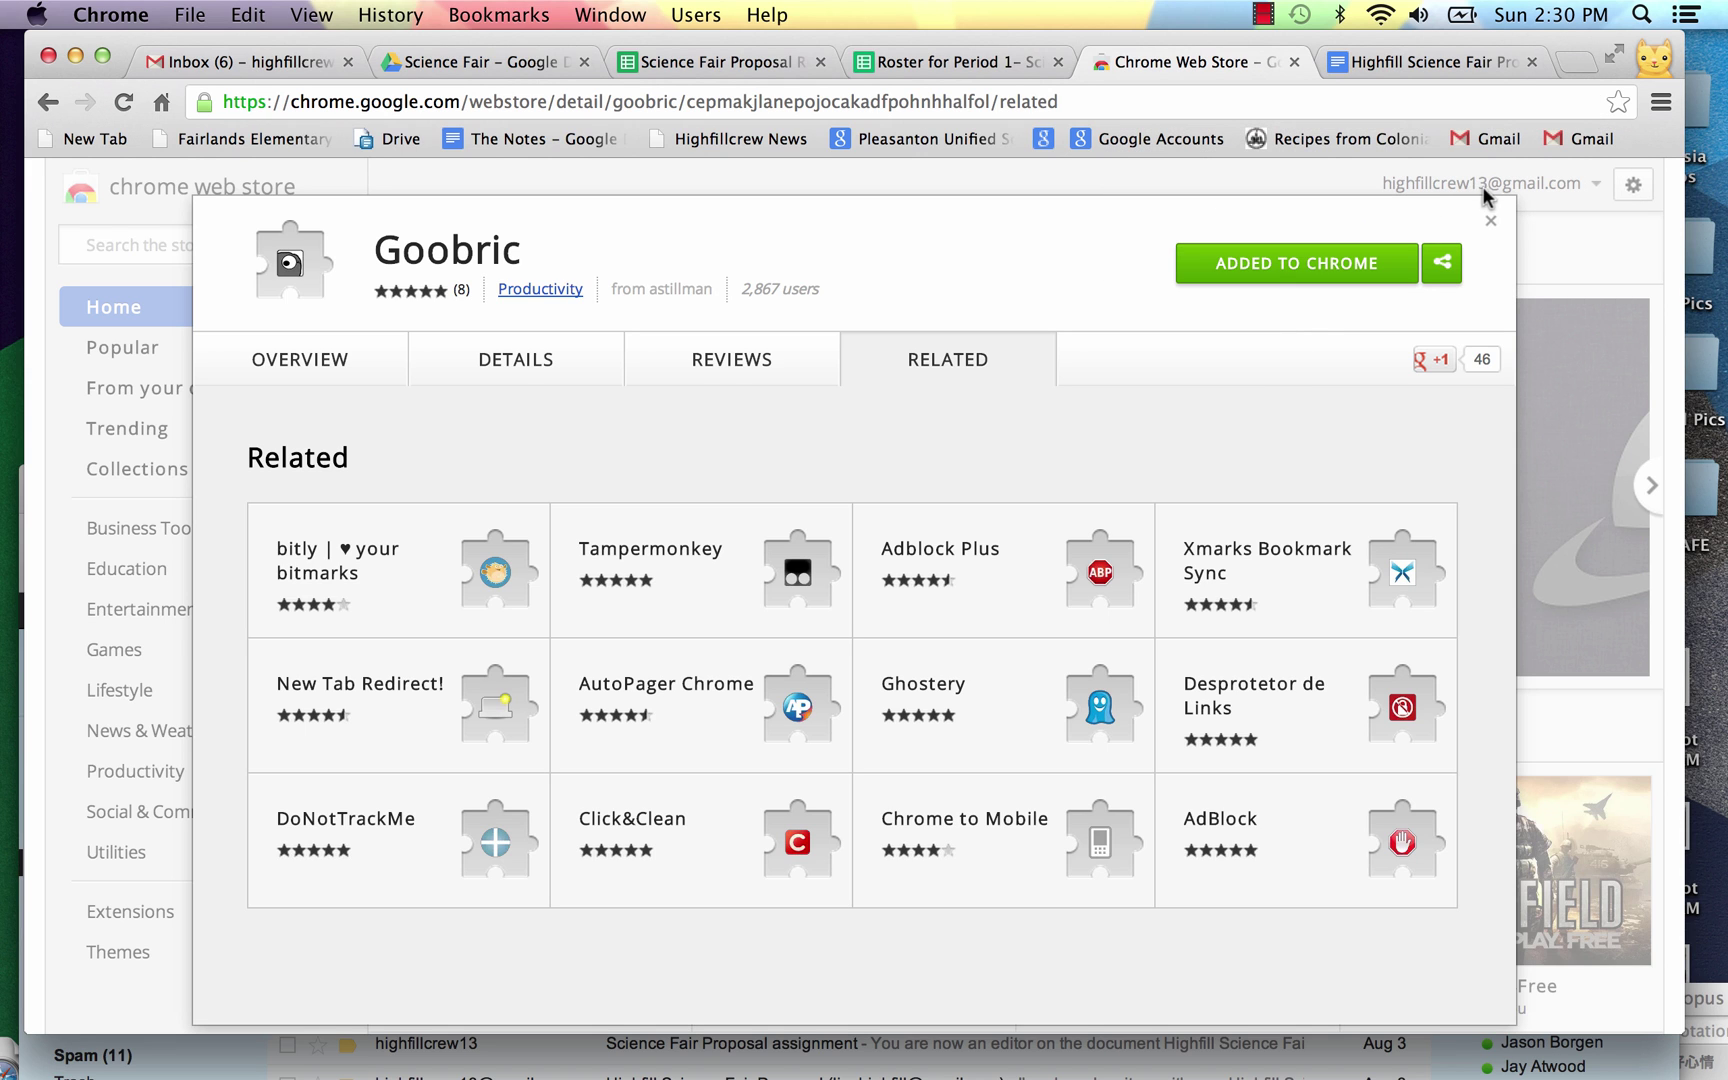
{"action": "left_click", "coordinate": [1487, 217]}
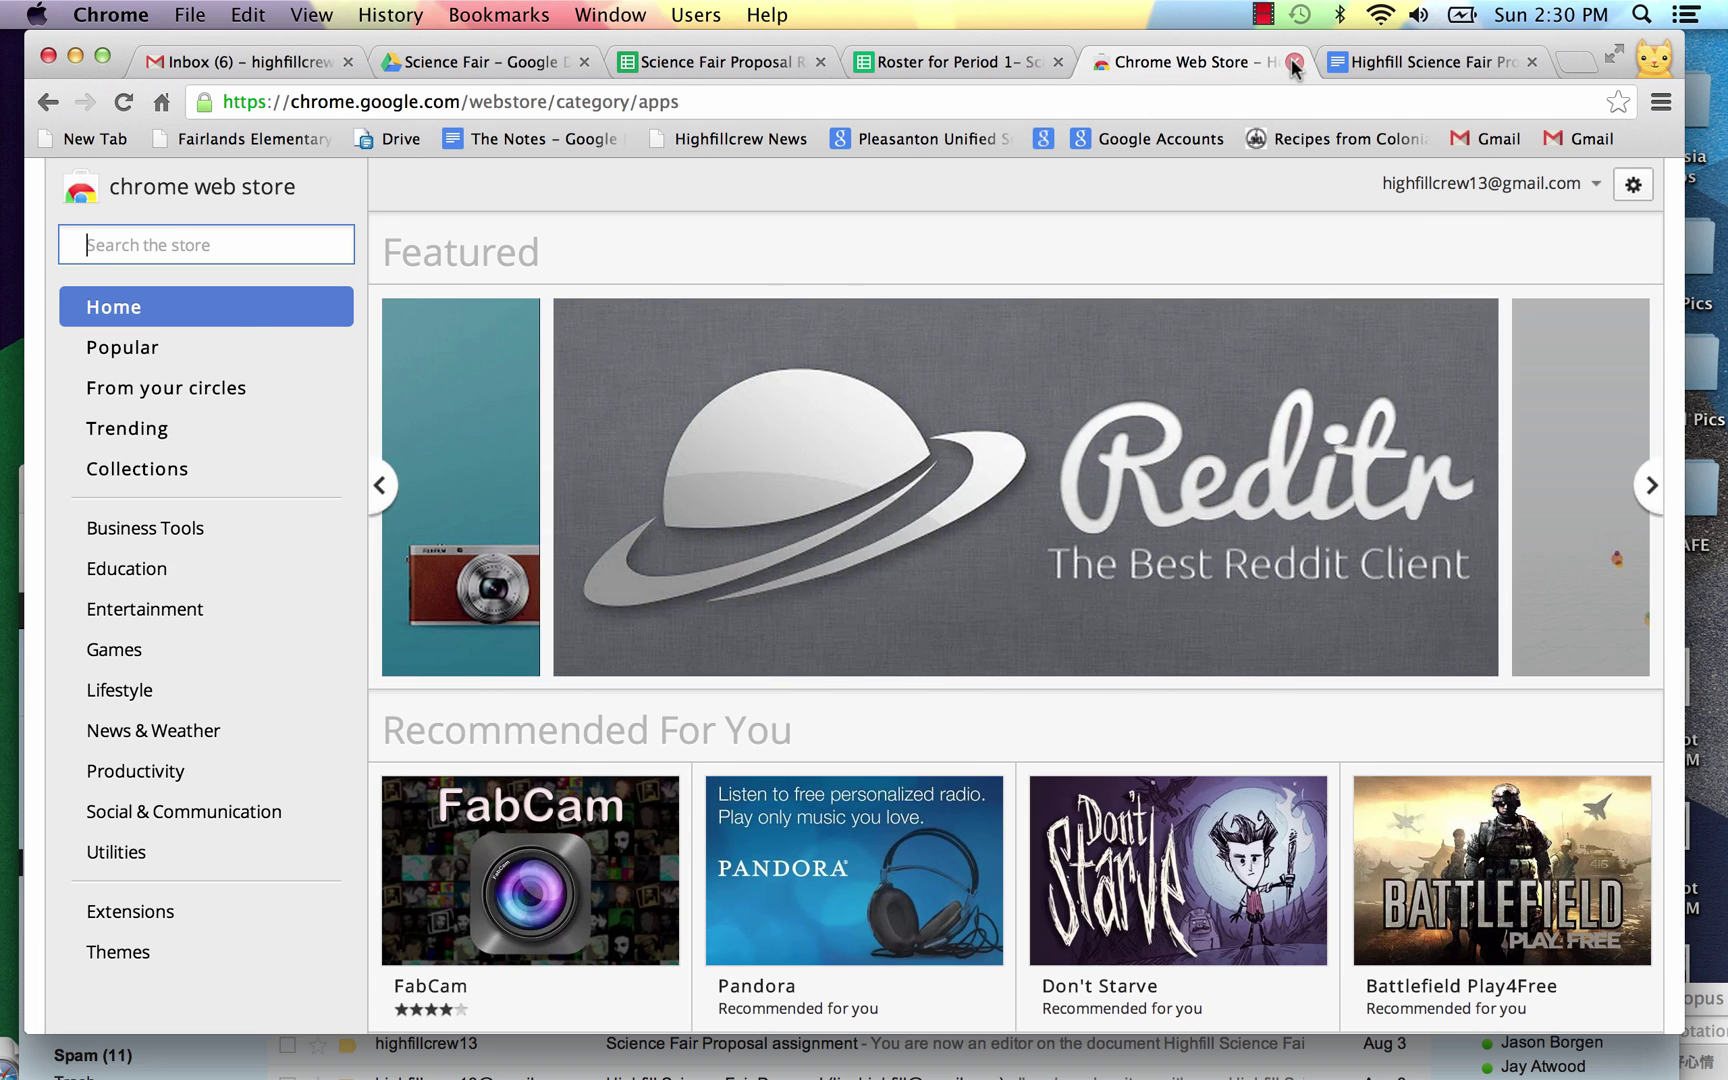
{"action": "left_click", "coordinate": [1291, 62]}
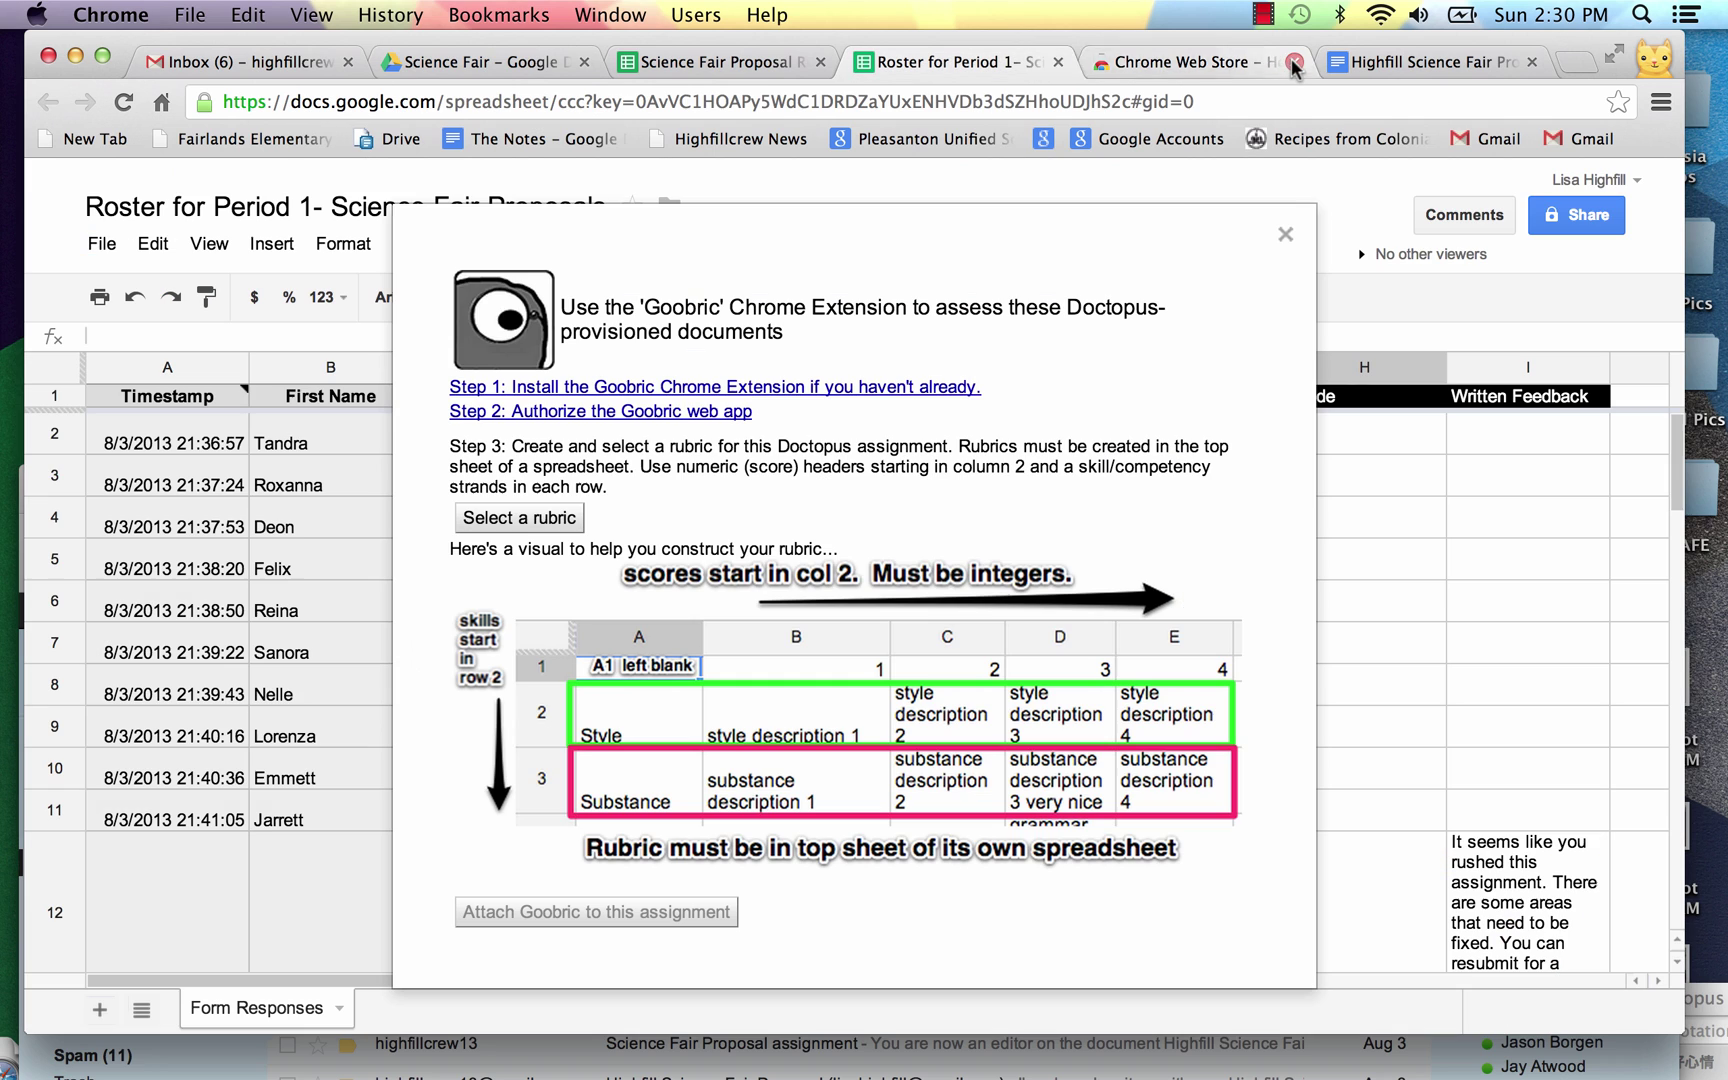
- Restart Doctopus Attach Goobric and authorize the Goobric web app at Step 2
{"action": "left_click", "coordinate": [1286, 234]}
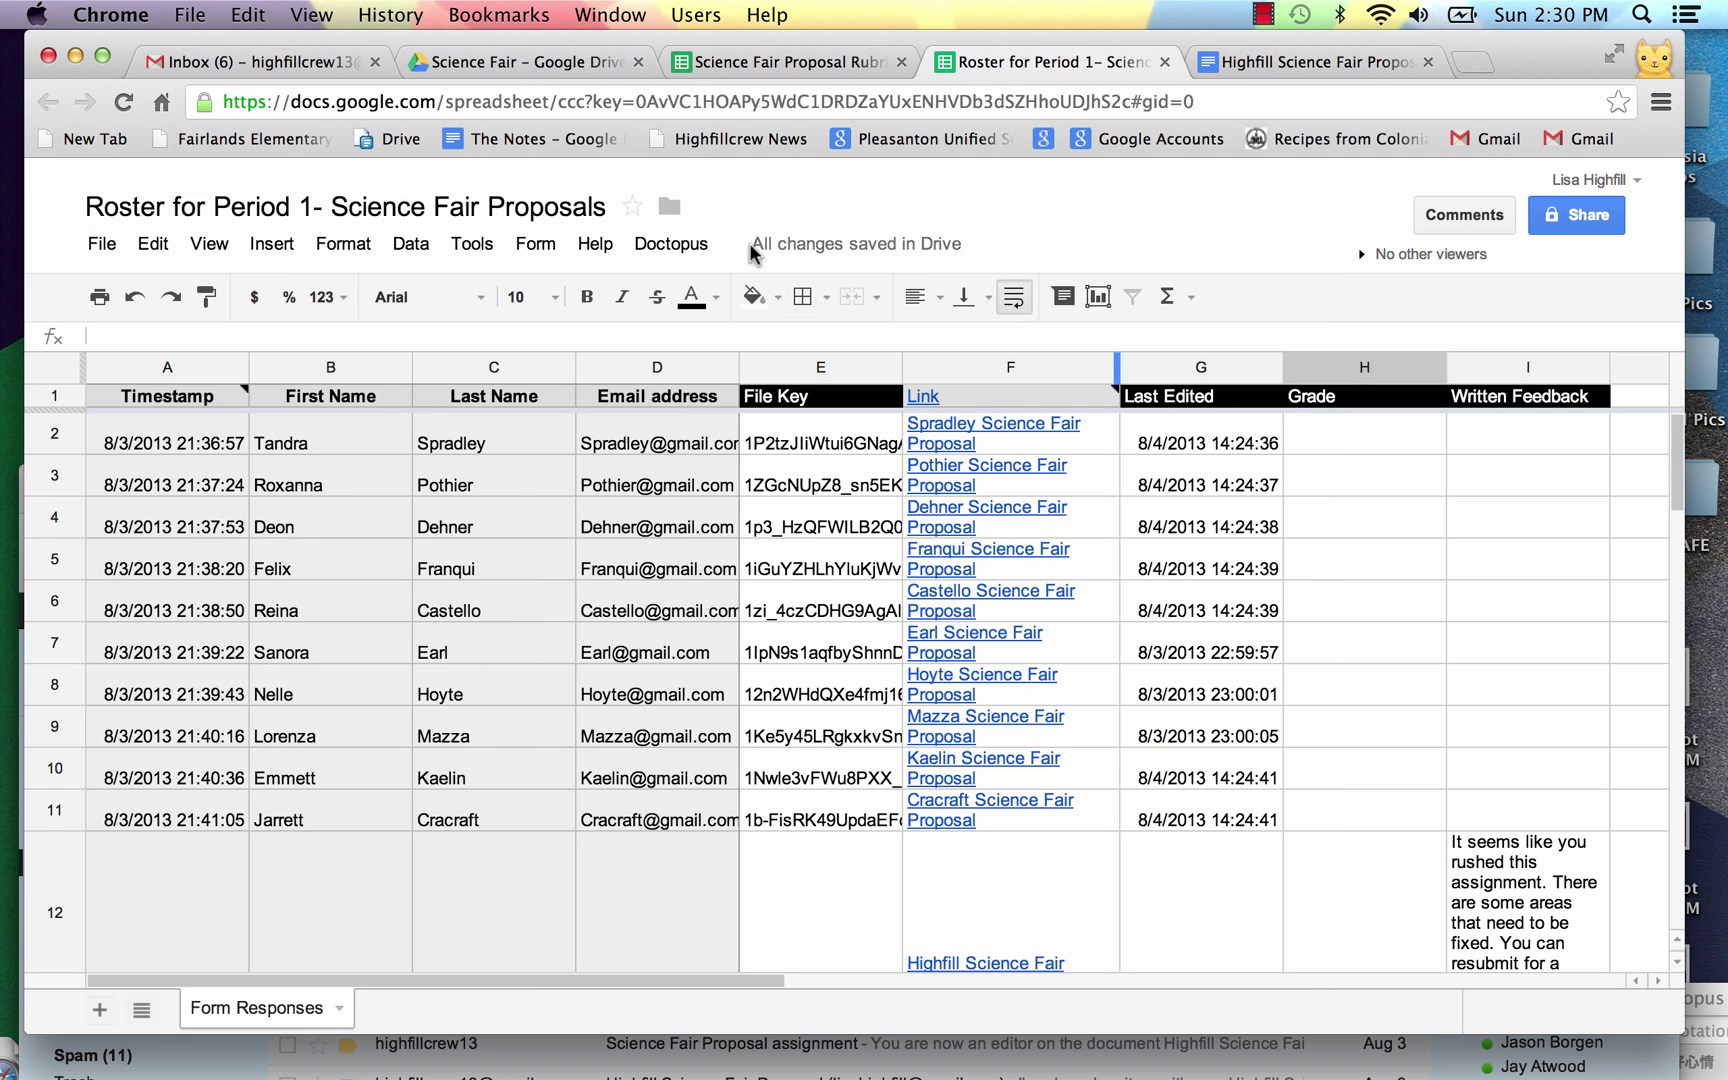
{"action": "left_click", "coordinate": [677, 241]}
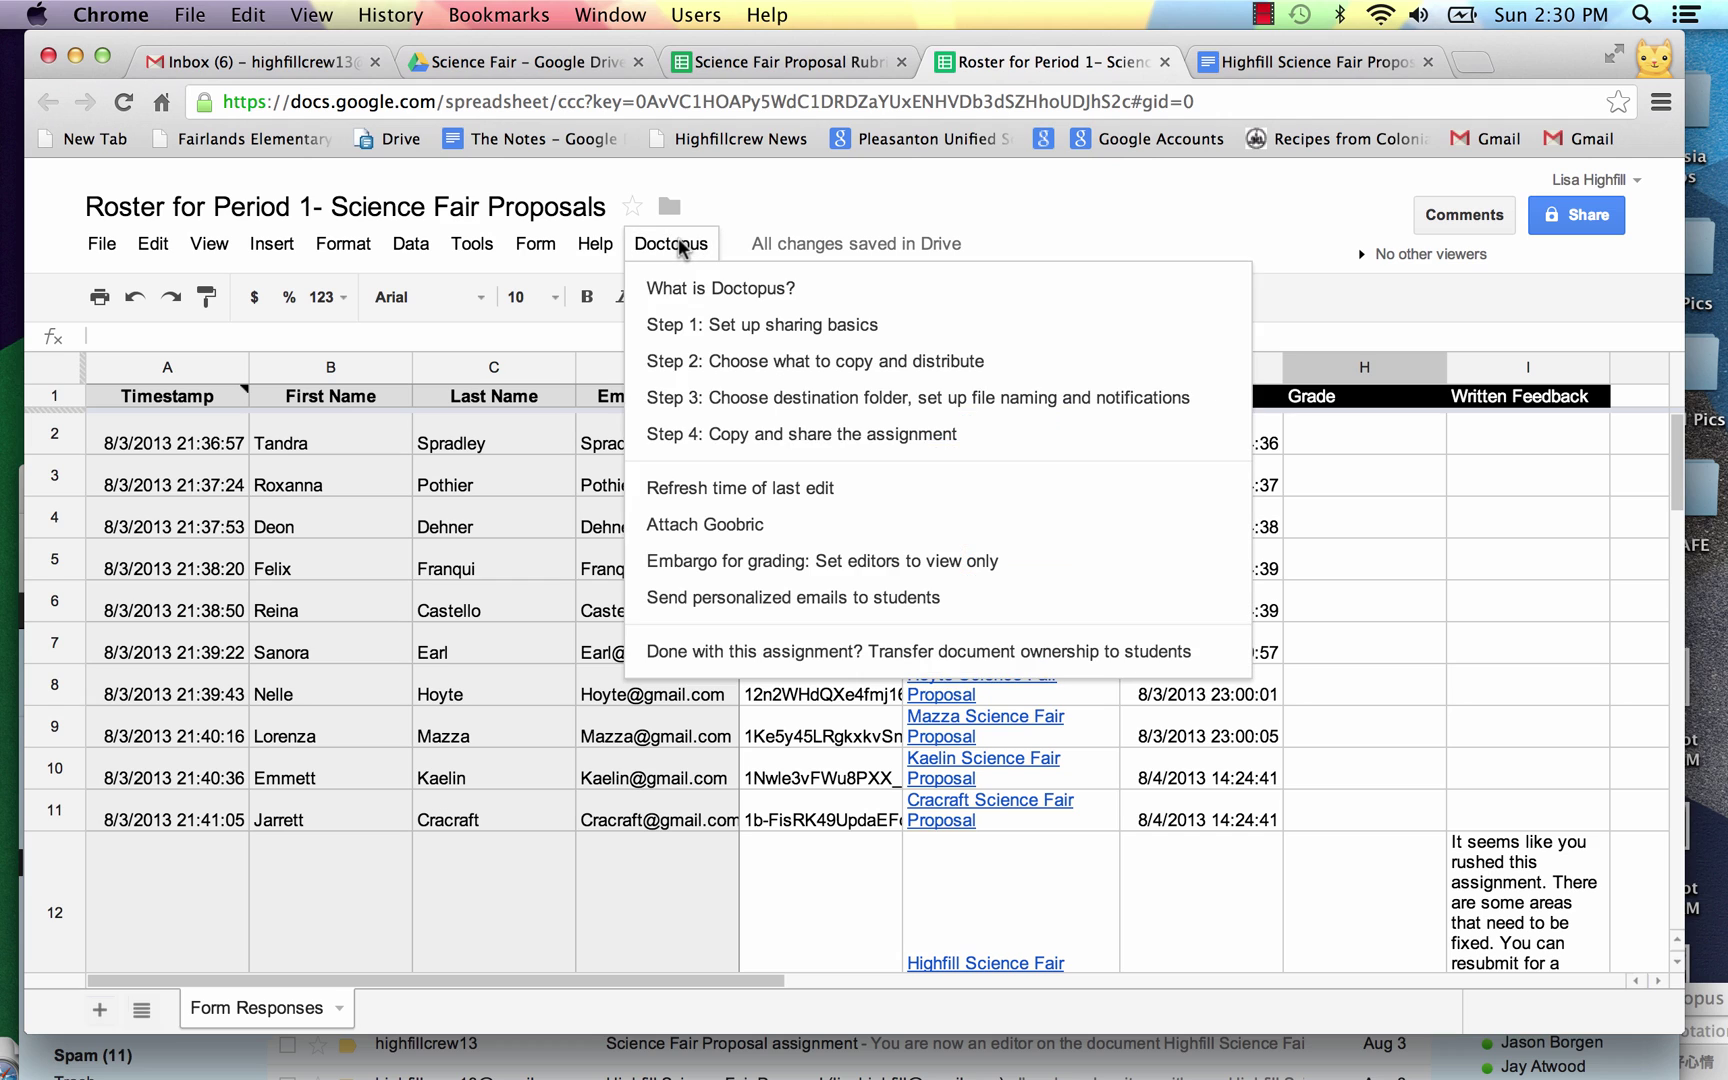
{"action": "left_click", "coordinate": [726, 523]}
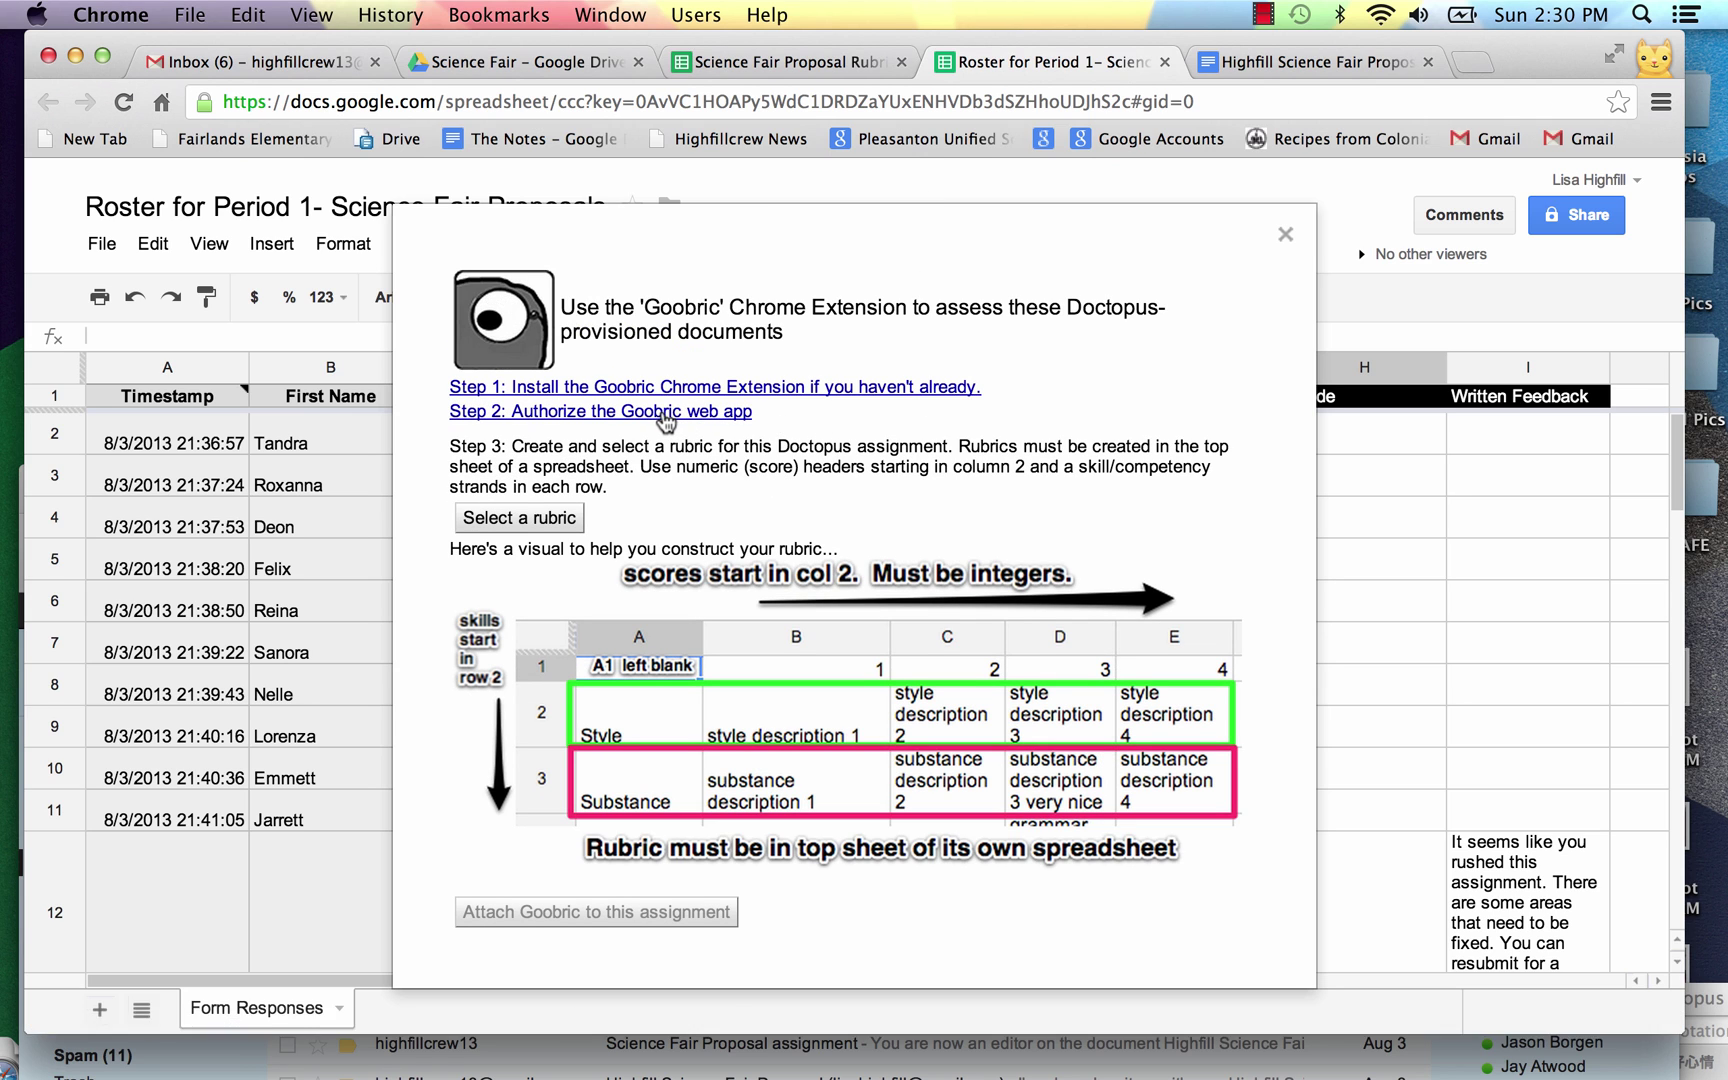
{"action": "left_click", "coordinate": [664, 413]}
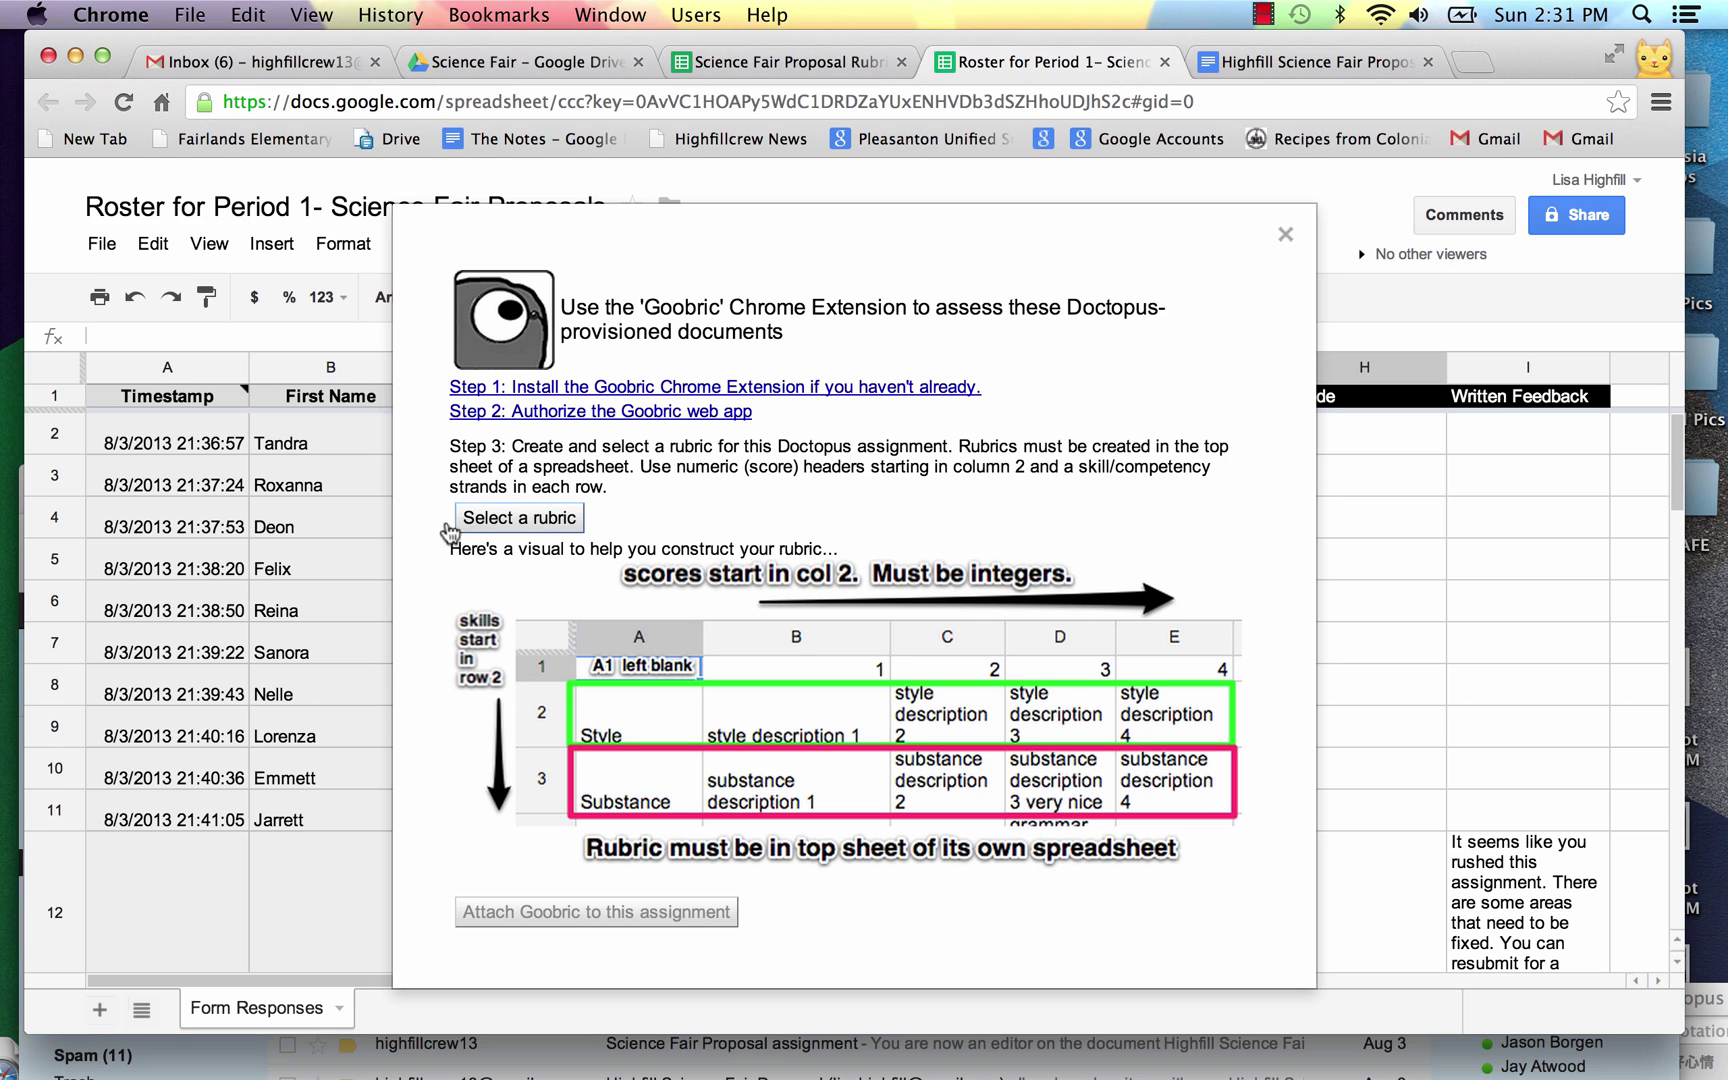
- Select the Science Fair Proposal Rubric spreadsheet and attach it to the assignment
{"action": "left_click", "coordinate": [511, 520]}
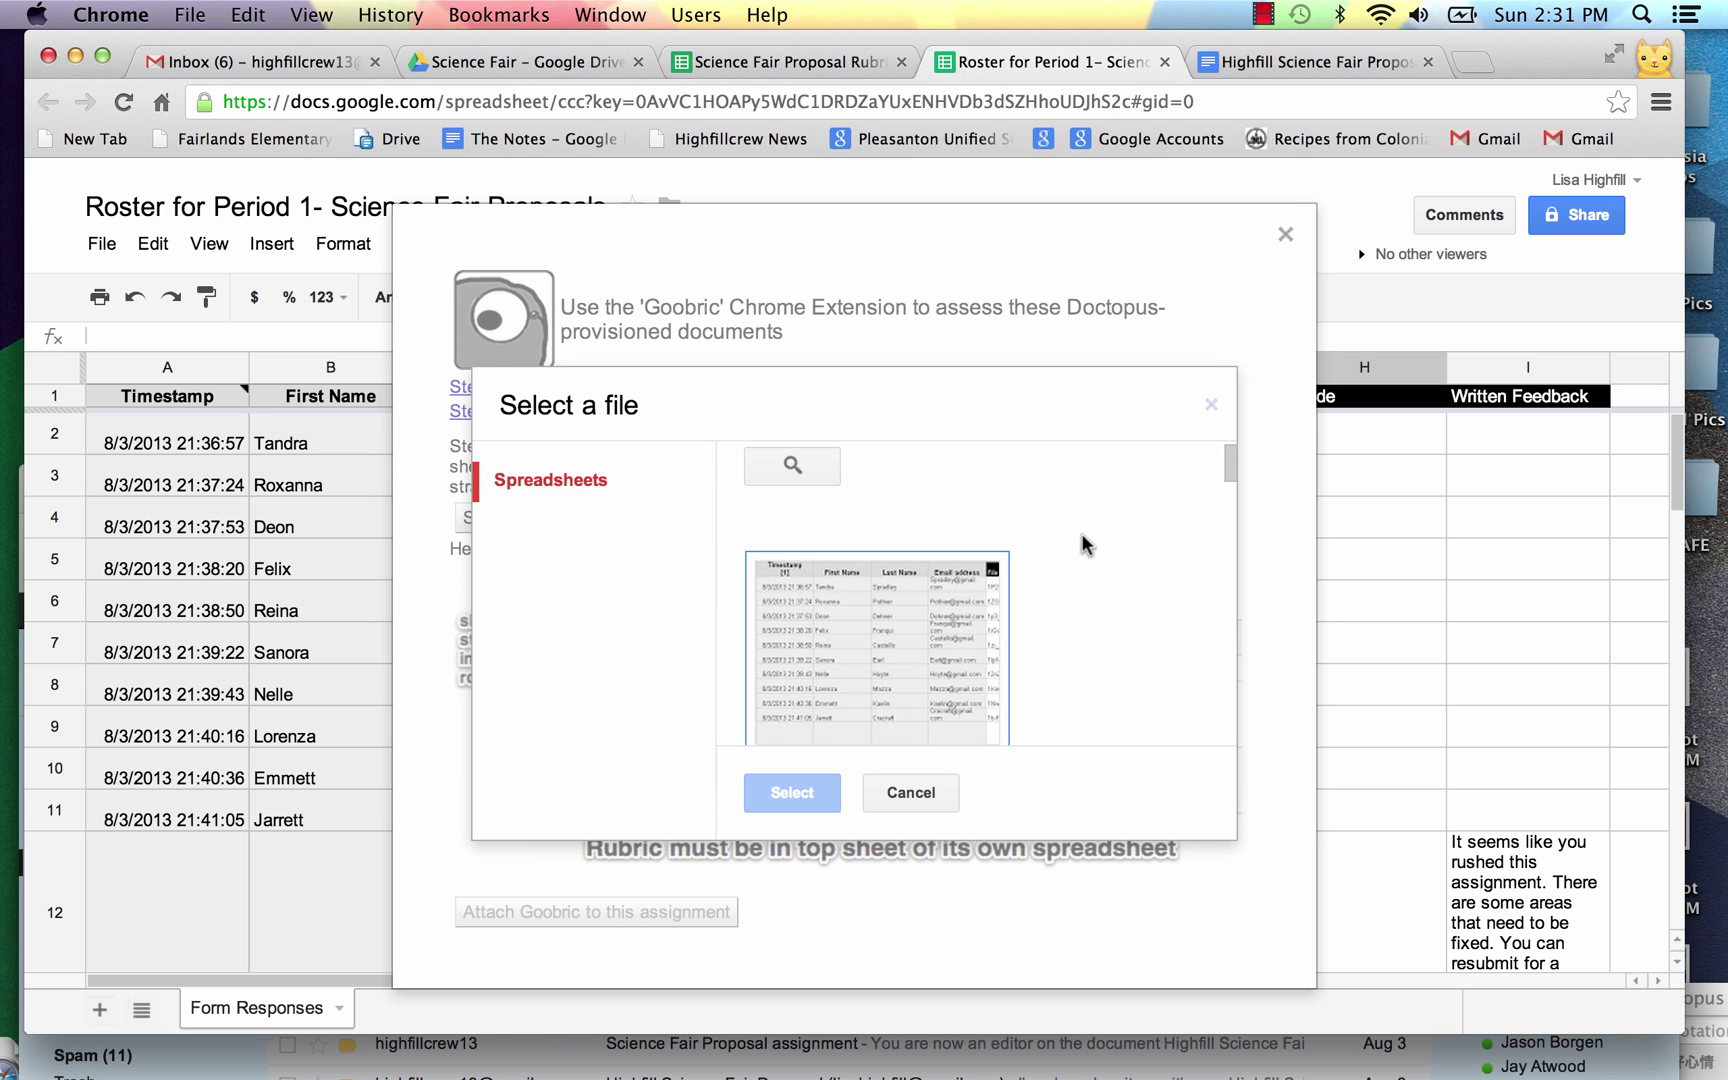
{"action": "scroll", "coordinate": [1085, 543], "scroll_direction": "down", "scroll_amount": 3}
{"action": "scroll", "coordinate": [1085, 543], "scroll_direction": "down", "scroll_amount": 2}
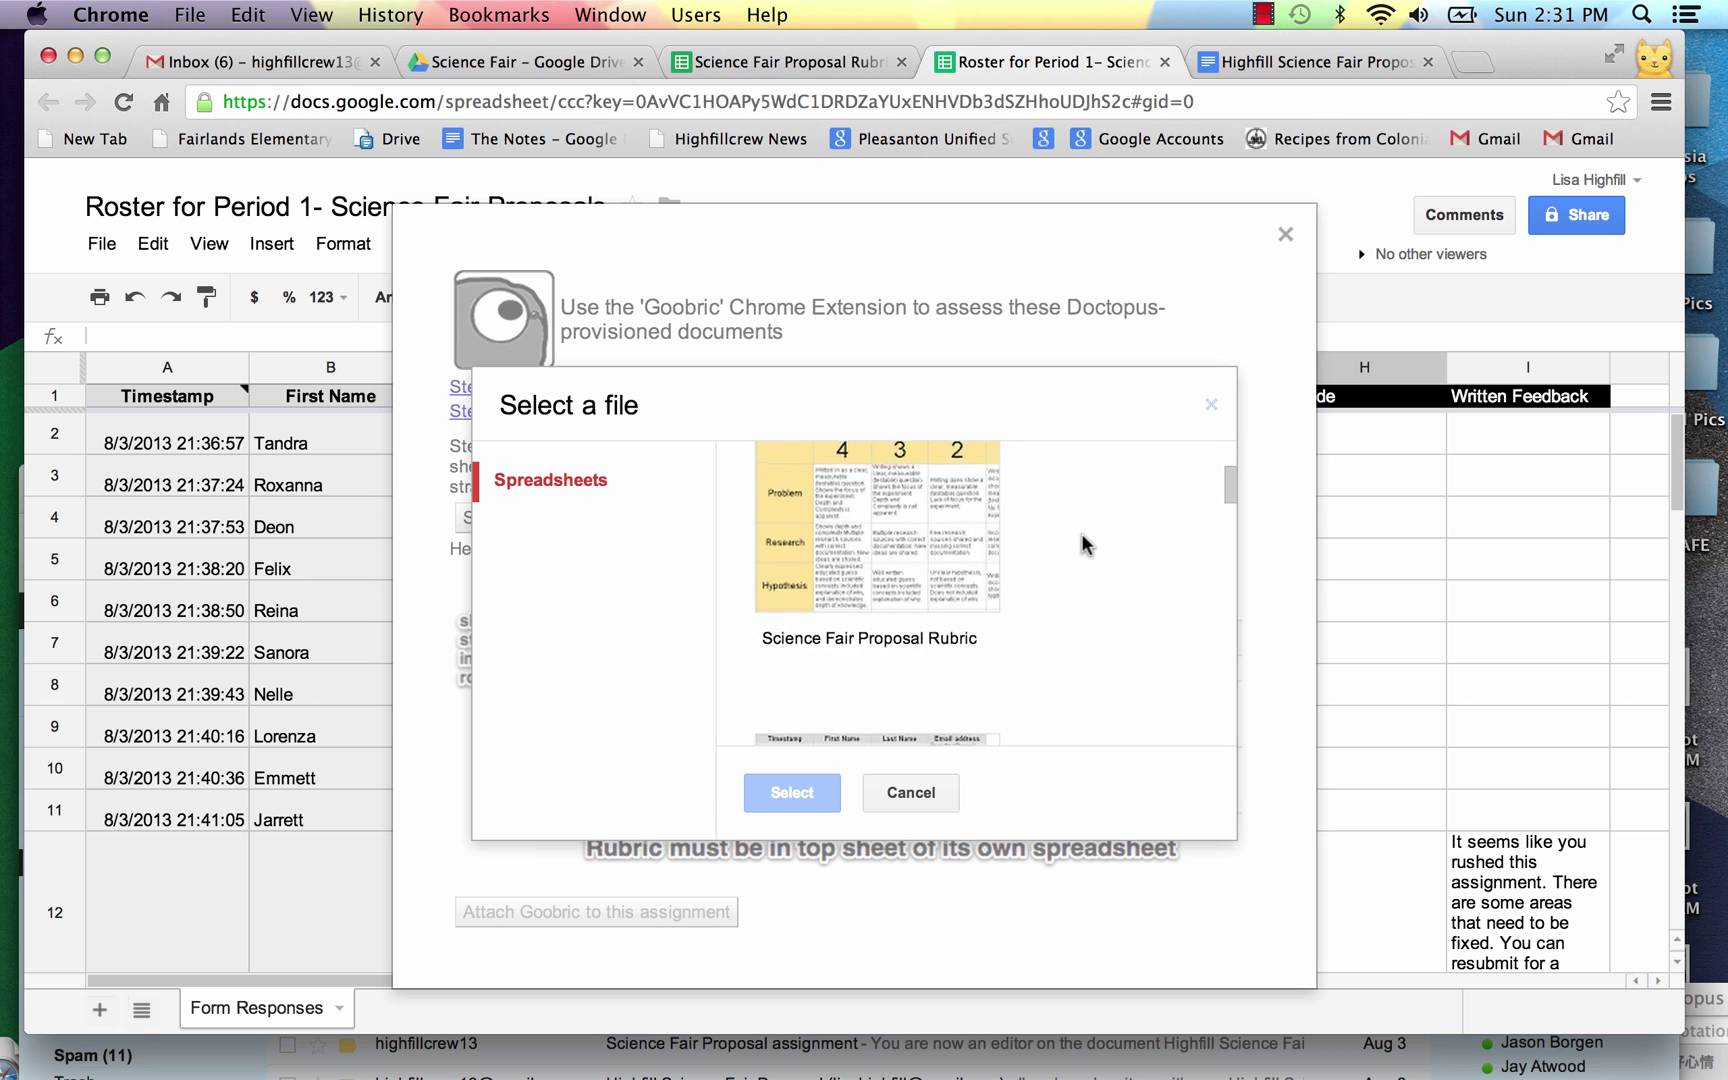
{"action": "left_click", "coordinate": [927, 536]}
{"action": "left_click", "coordinate": [812, 798]}
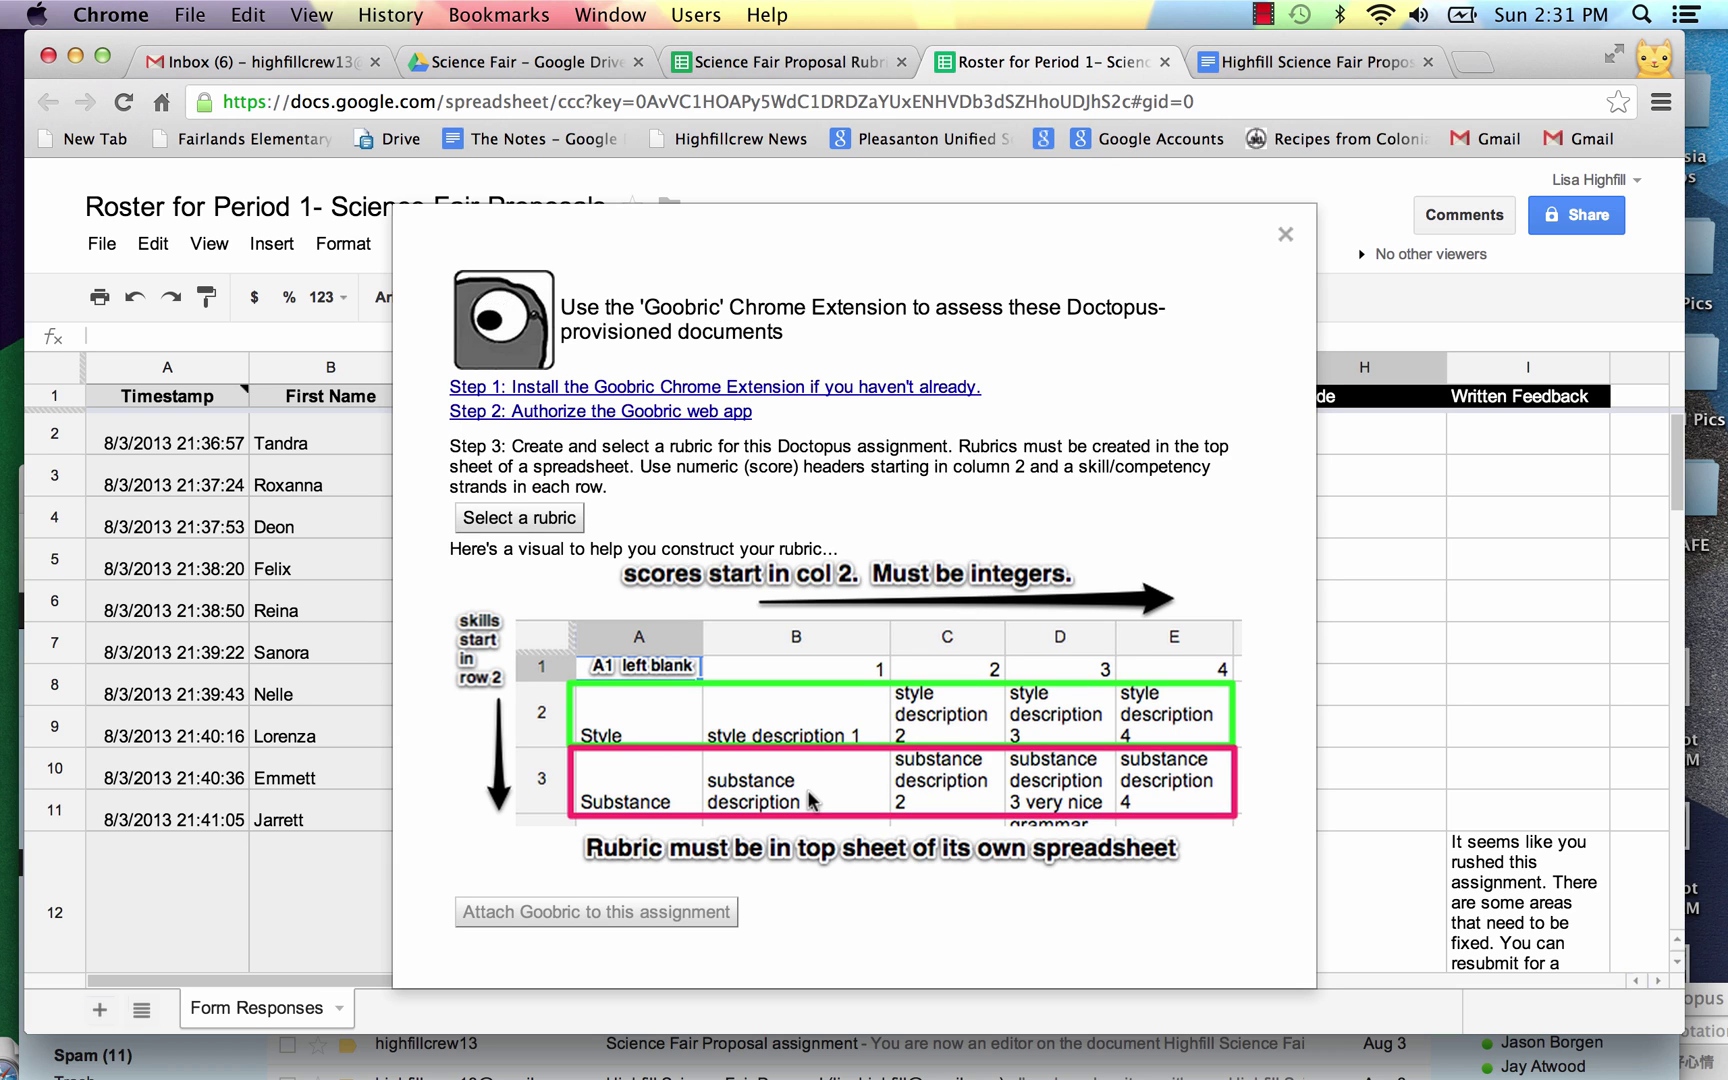
{"action": "left_click", "coordinate": [535, 518]}
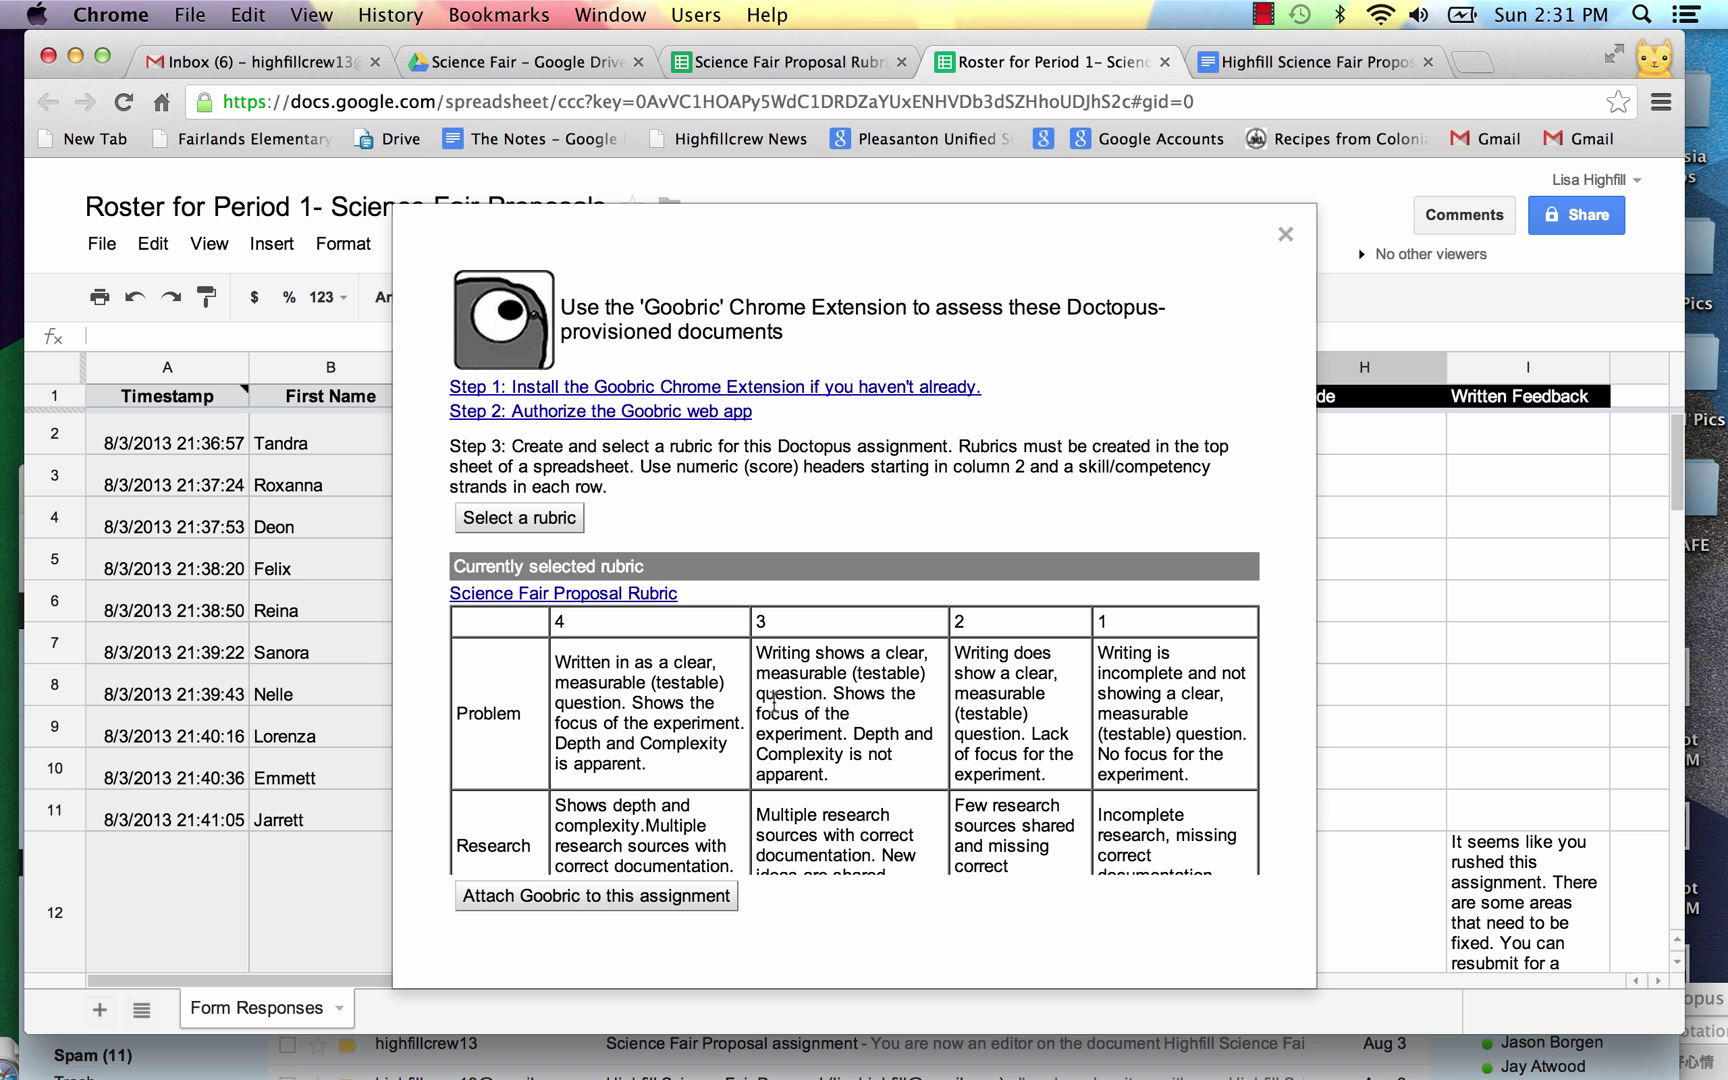
{"action": "scroll", "coordinate": [748, 762], "scroll_direction": "down", "scroll_amount": 5}
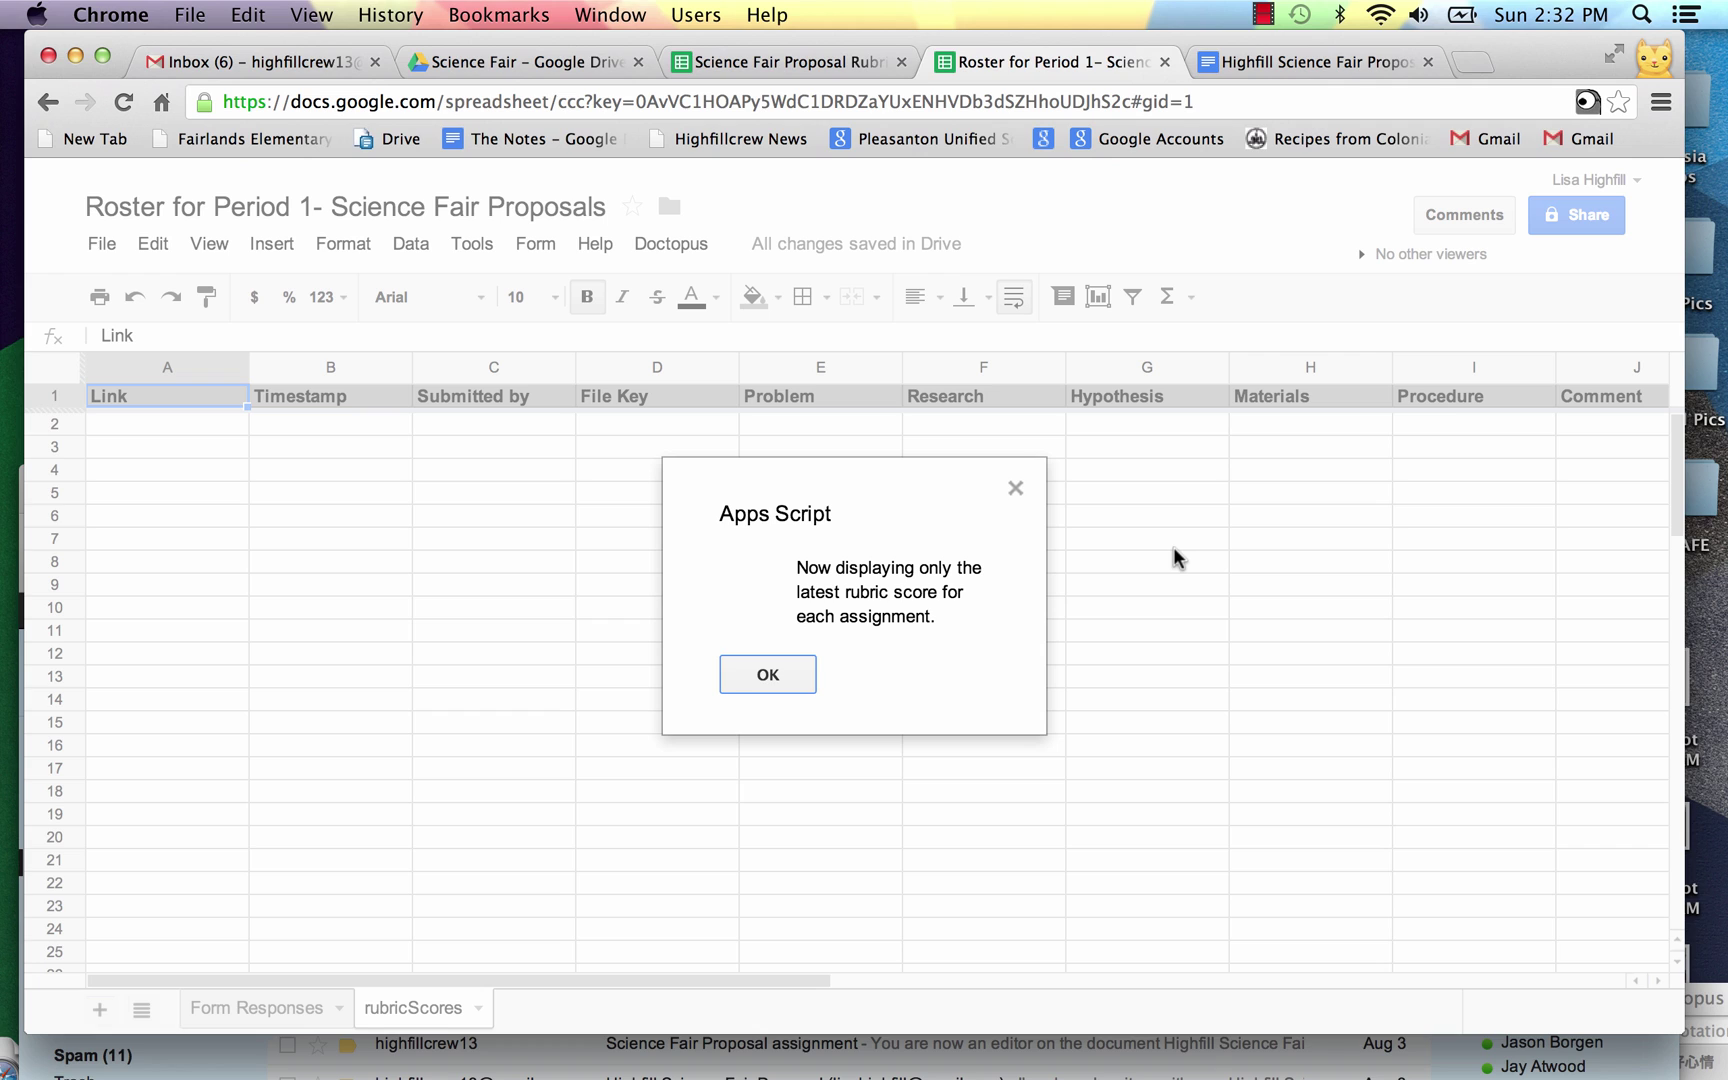
- Dismiss the latest-scores alert, inspect the rubricScores sheet, and return to Form Responses
{"action": "left_click", "coordinate": [770, 672]}
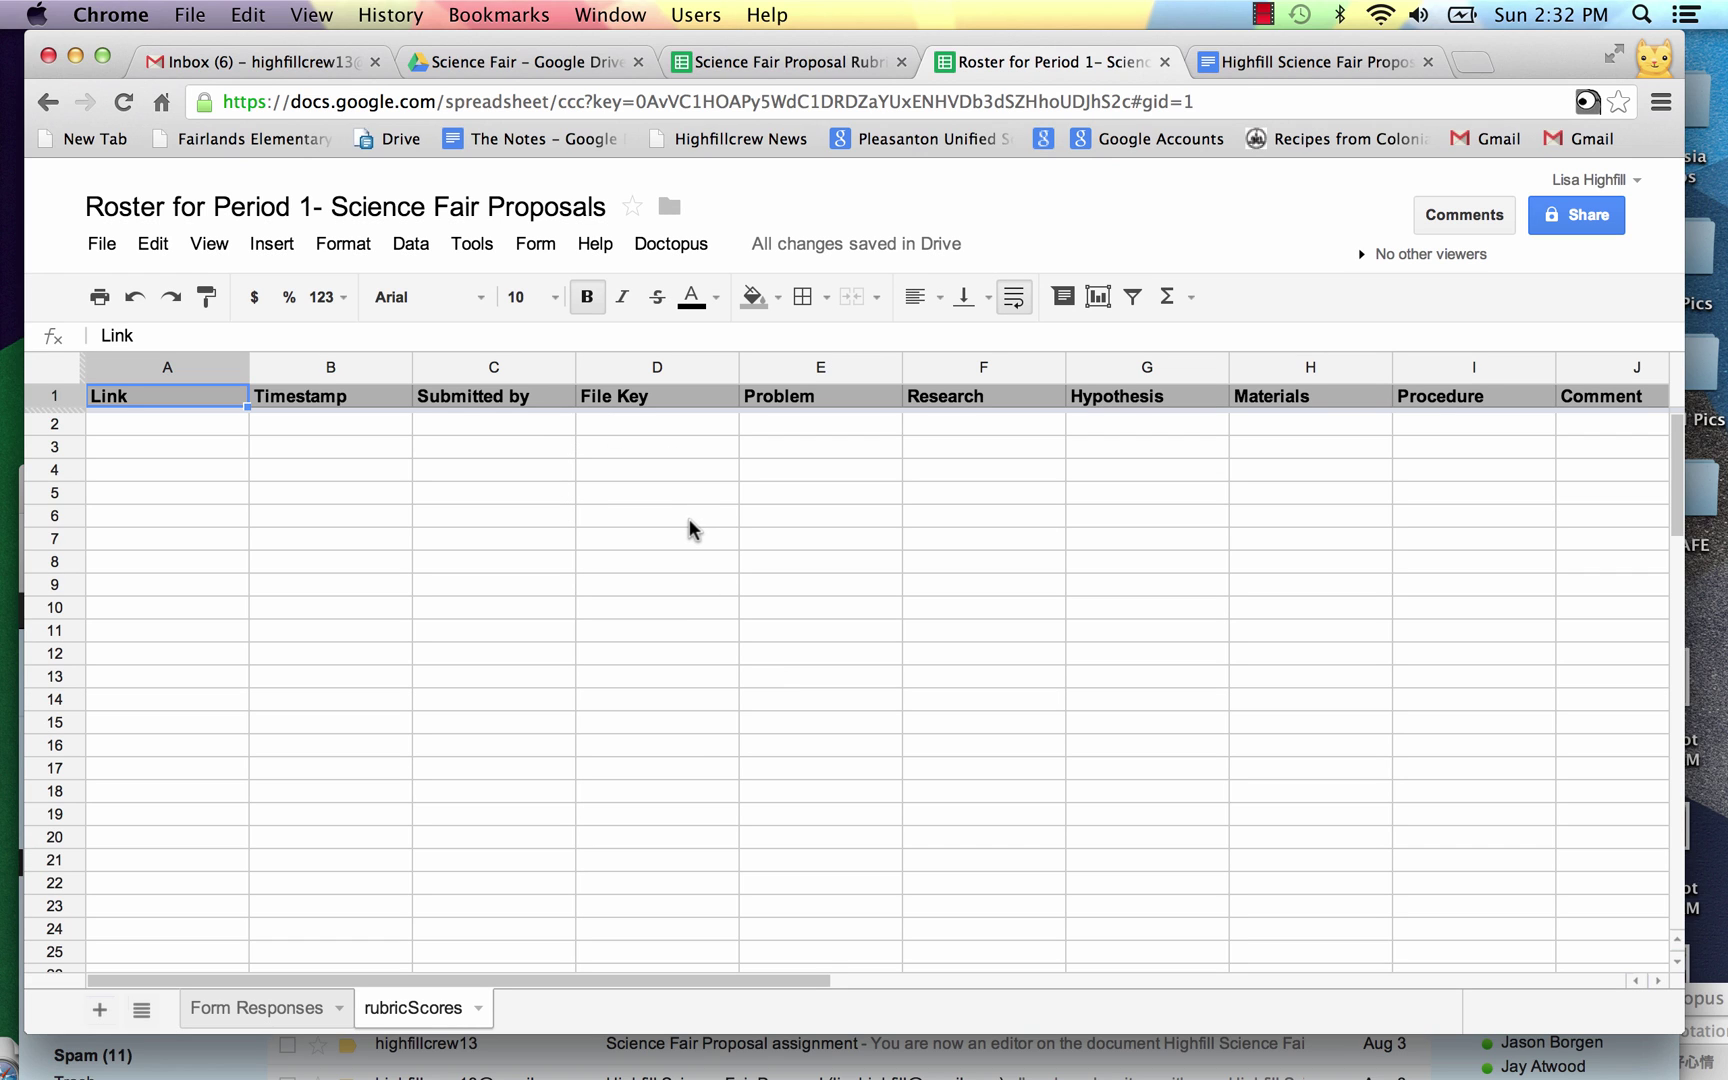
{"action": "left_click", "coordinate": [256, 1008]}
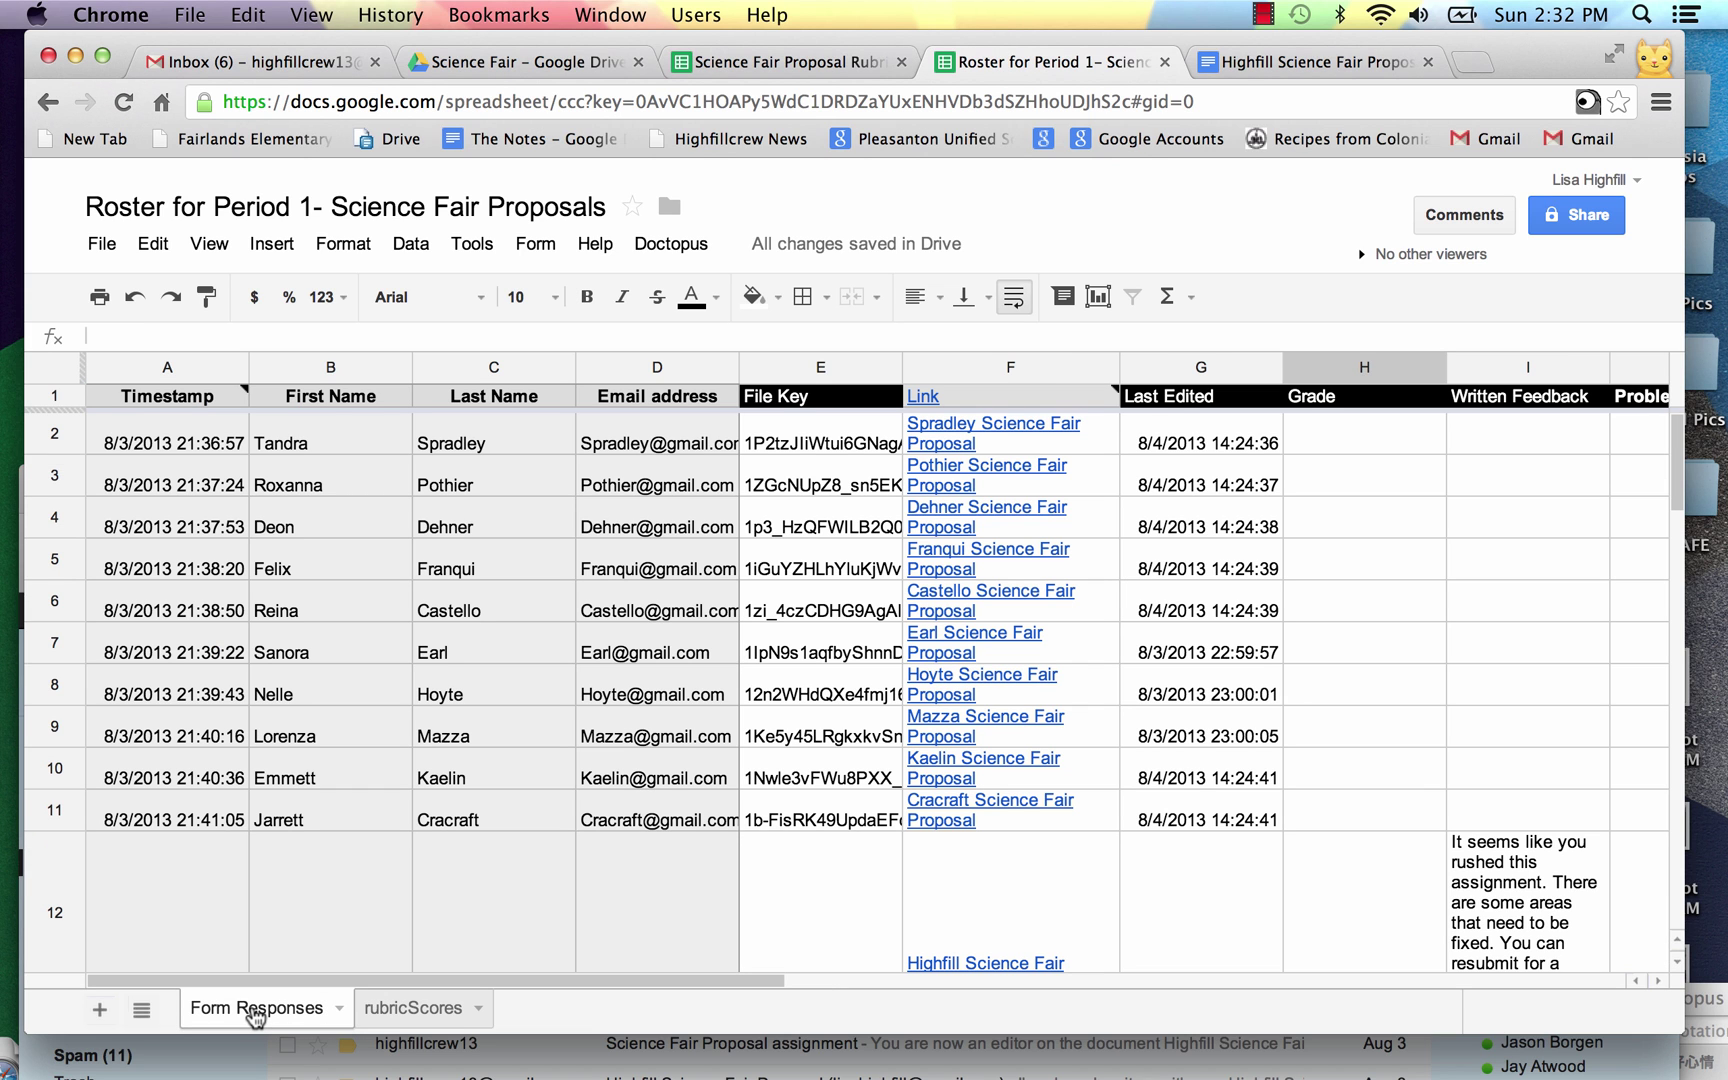
{"action": "left_click", "coordinate": [413, 1008]}
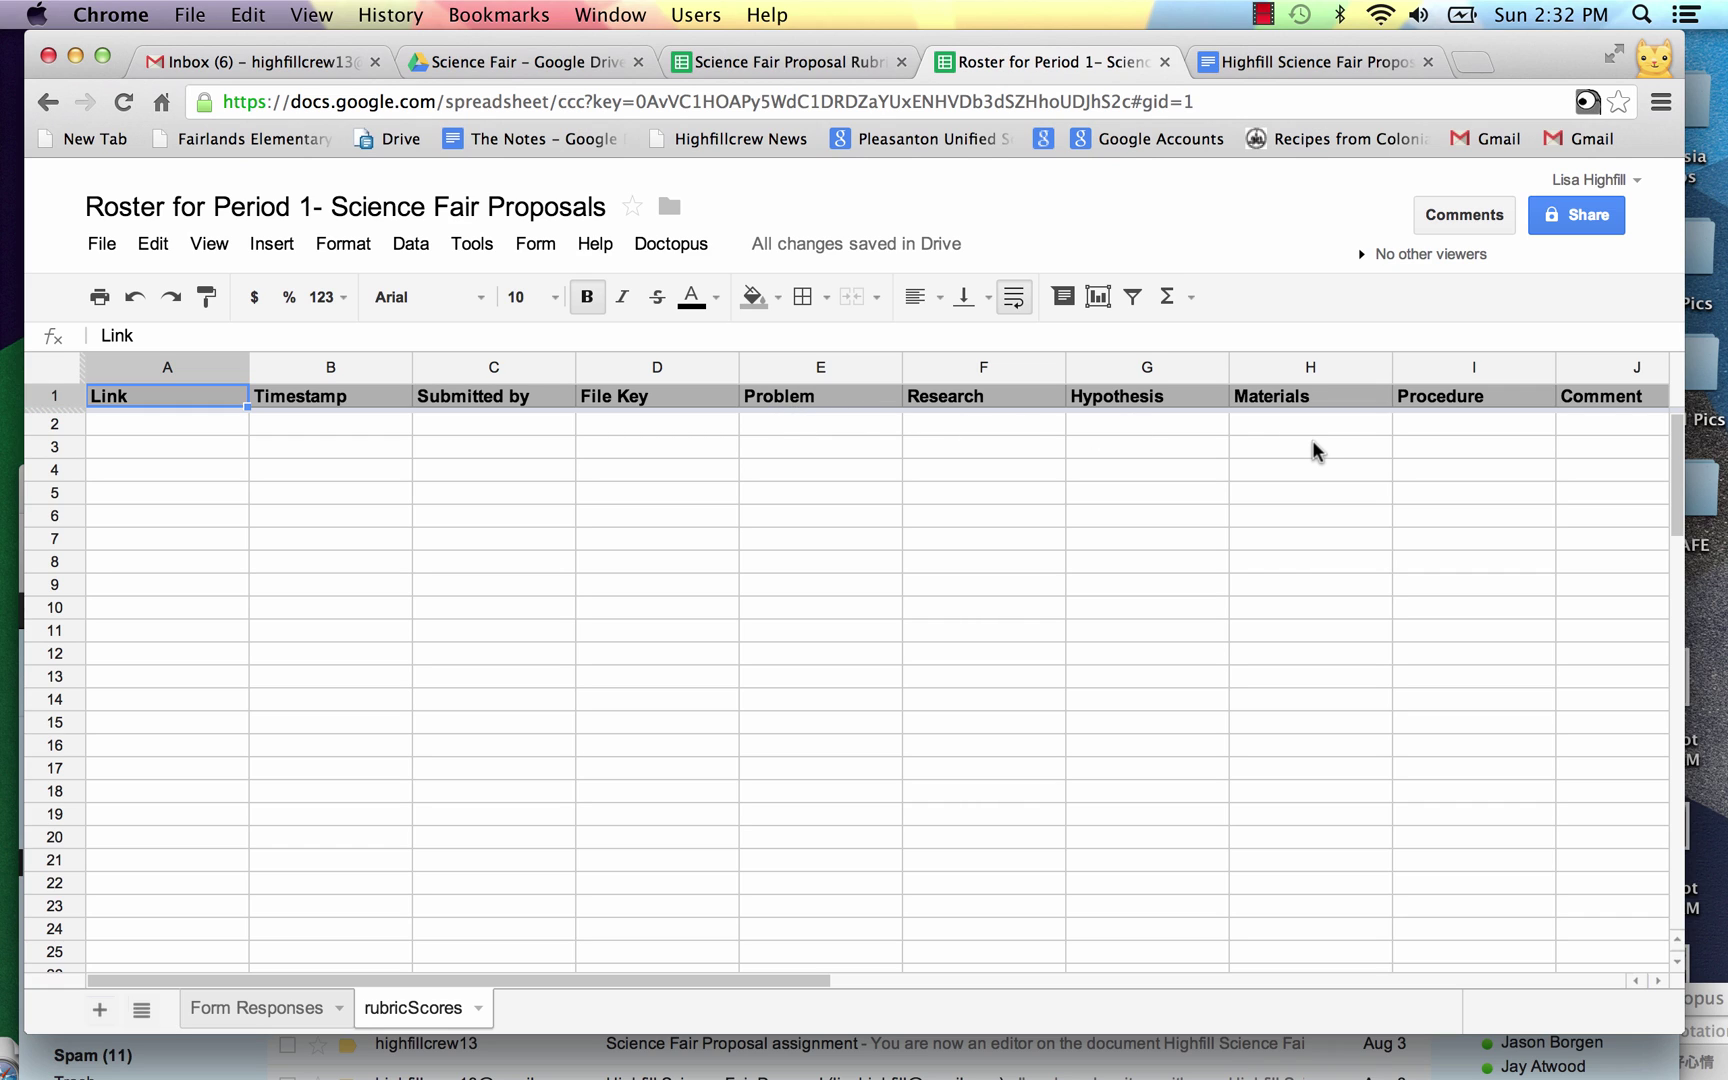
{"action": "scroll", "coordinate": [1312, 442], "scroll_direction": "left", "scroll_amount": 3}
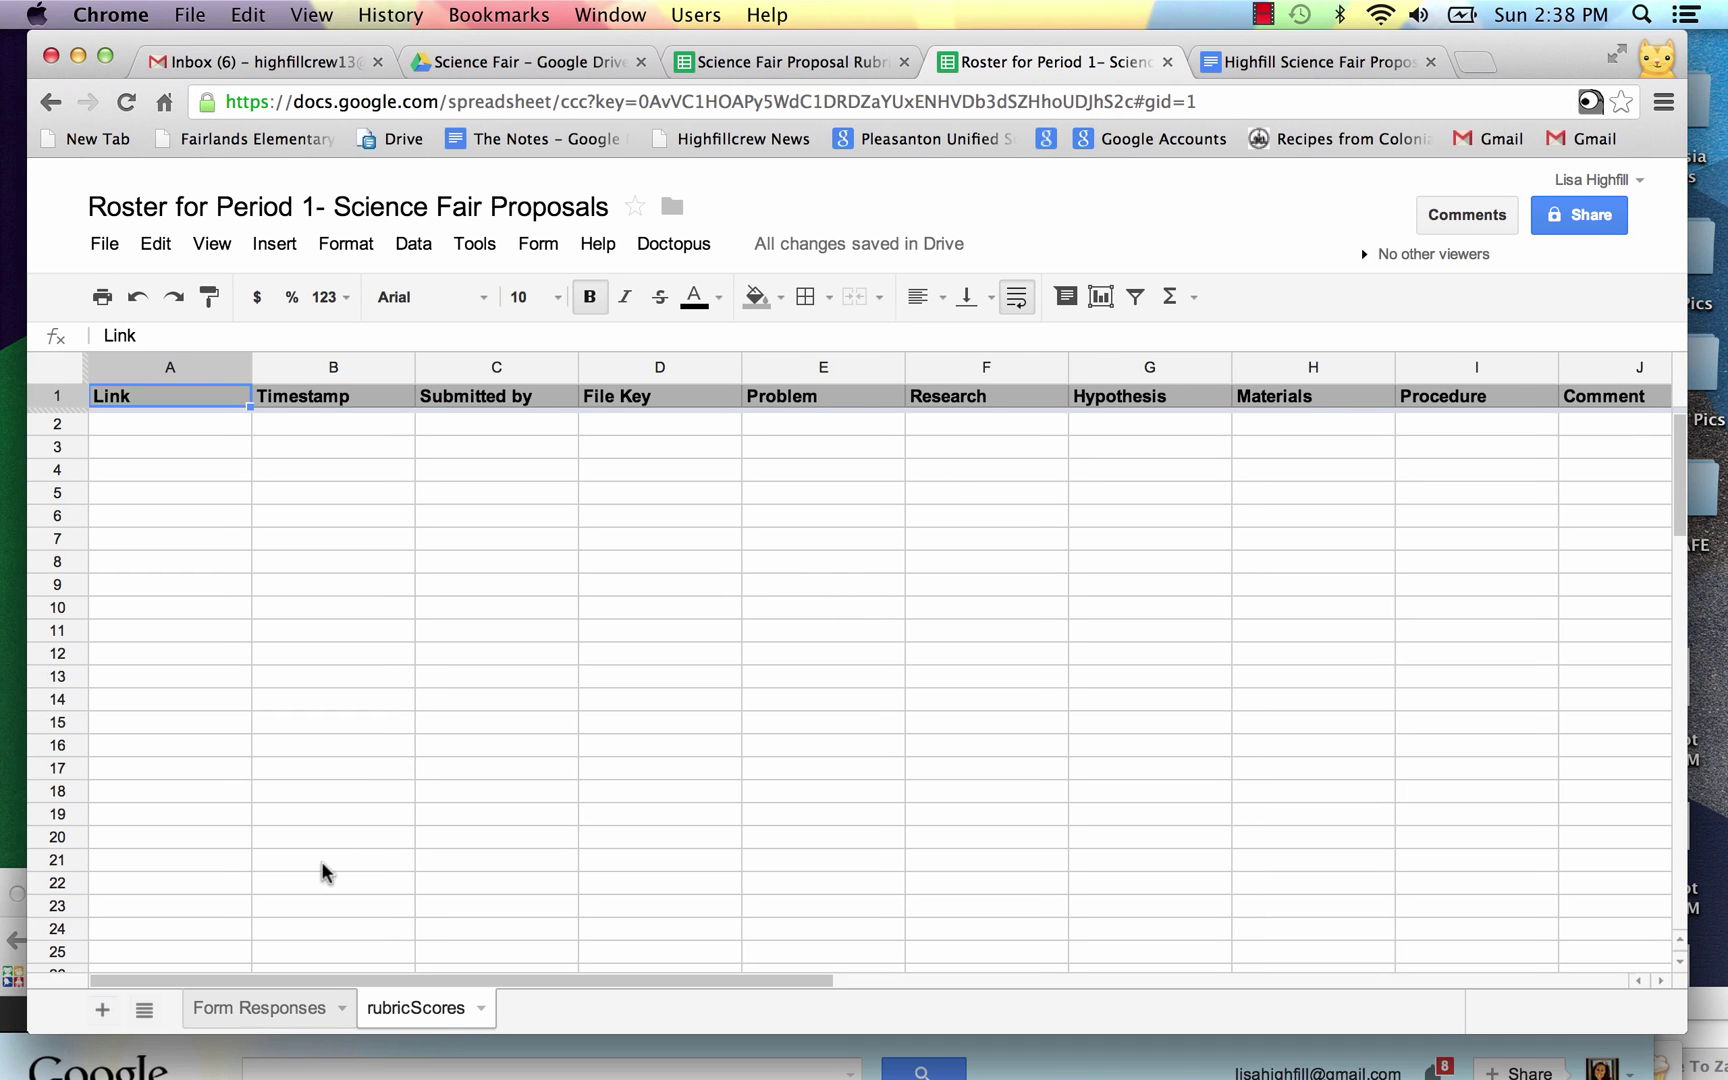
{"action": "left_click", "coordinate": [274, 1022]}
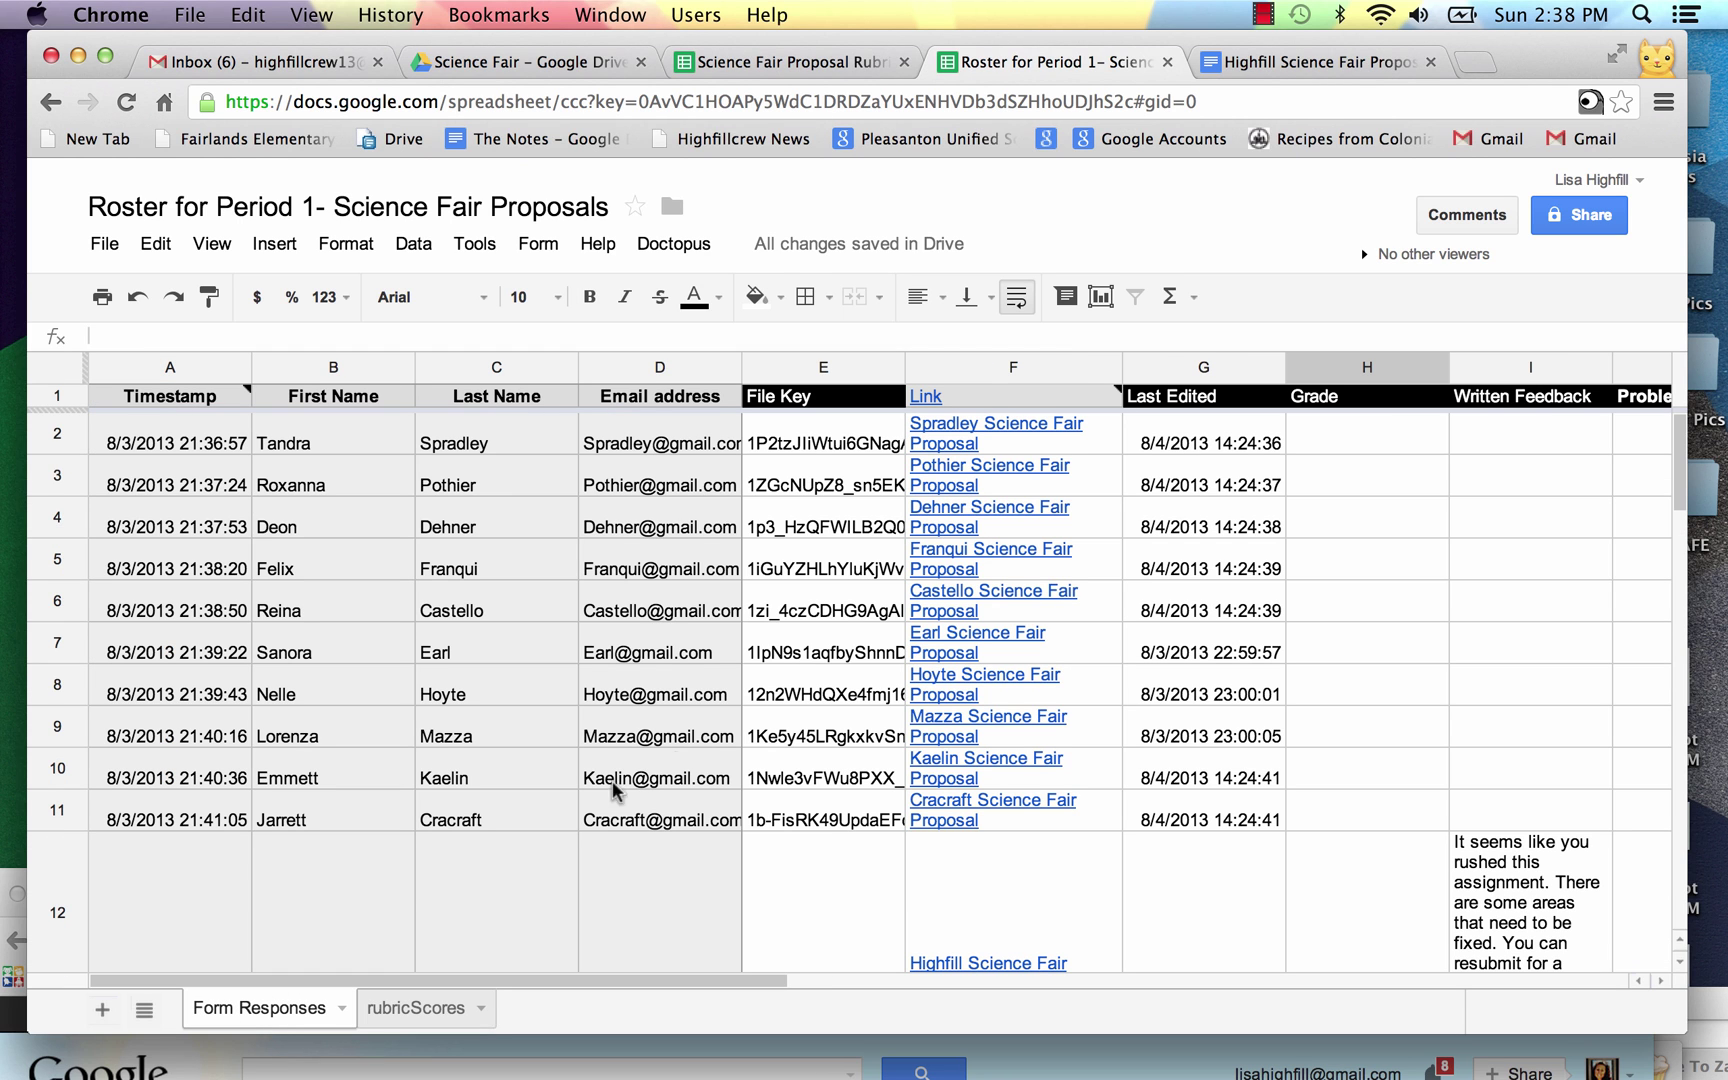
{"action": "scroll", "coordinate": [855, 780], "scroll_direction": "down", "scroll_amount": 5}
{"action": "scroll", "coordinate": [855, 780], "scroll_direction": "up", "scroll_amount": 2}
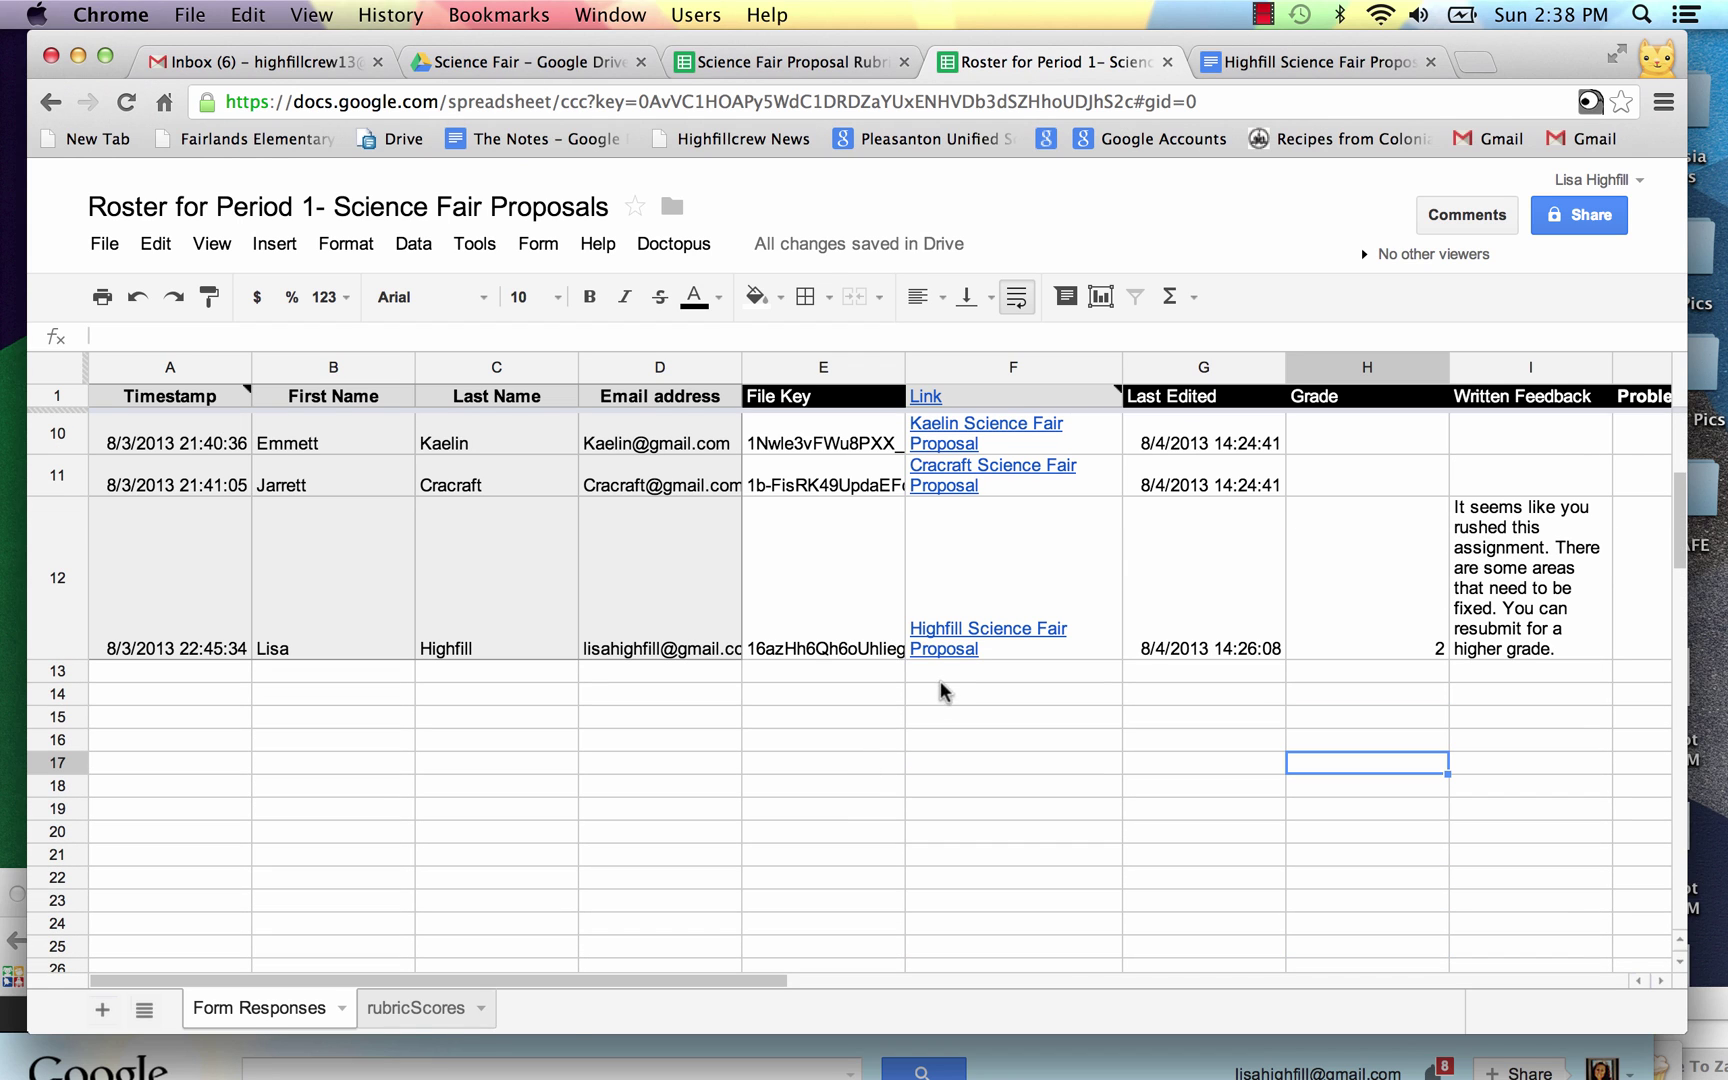
- Open the Soda Slushie proposal from cell F12 and bring up its Goobric rubric
{"action": "left_click", "coordinate": [942, 626]}
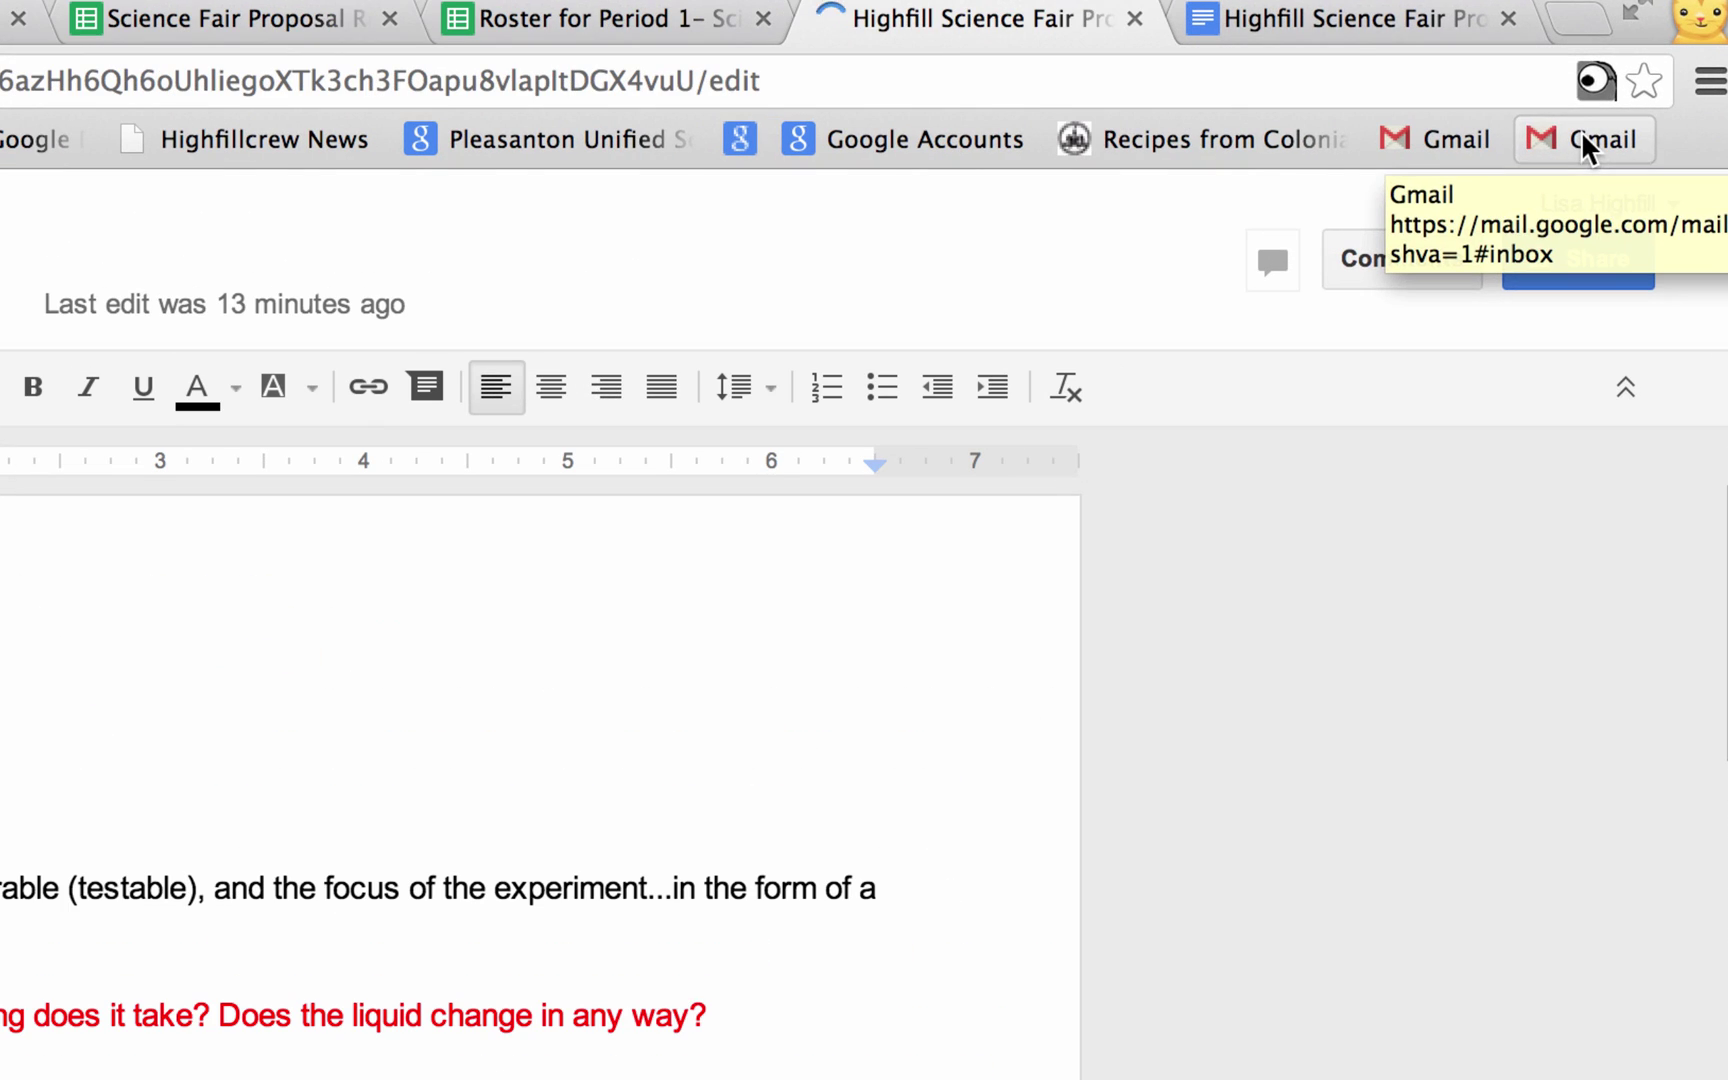
{"action": "left_click", "coordinate": [1592, 76]}
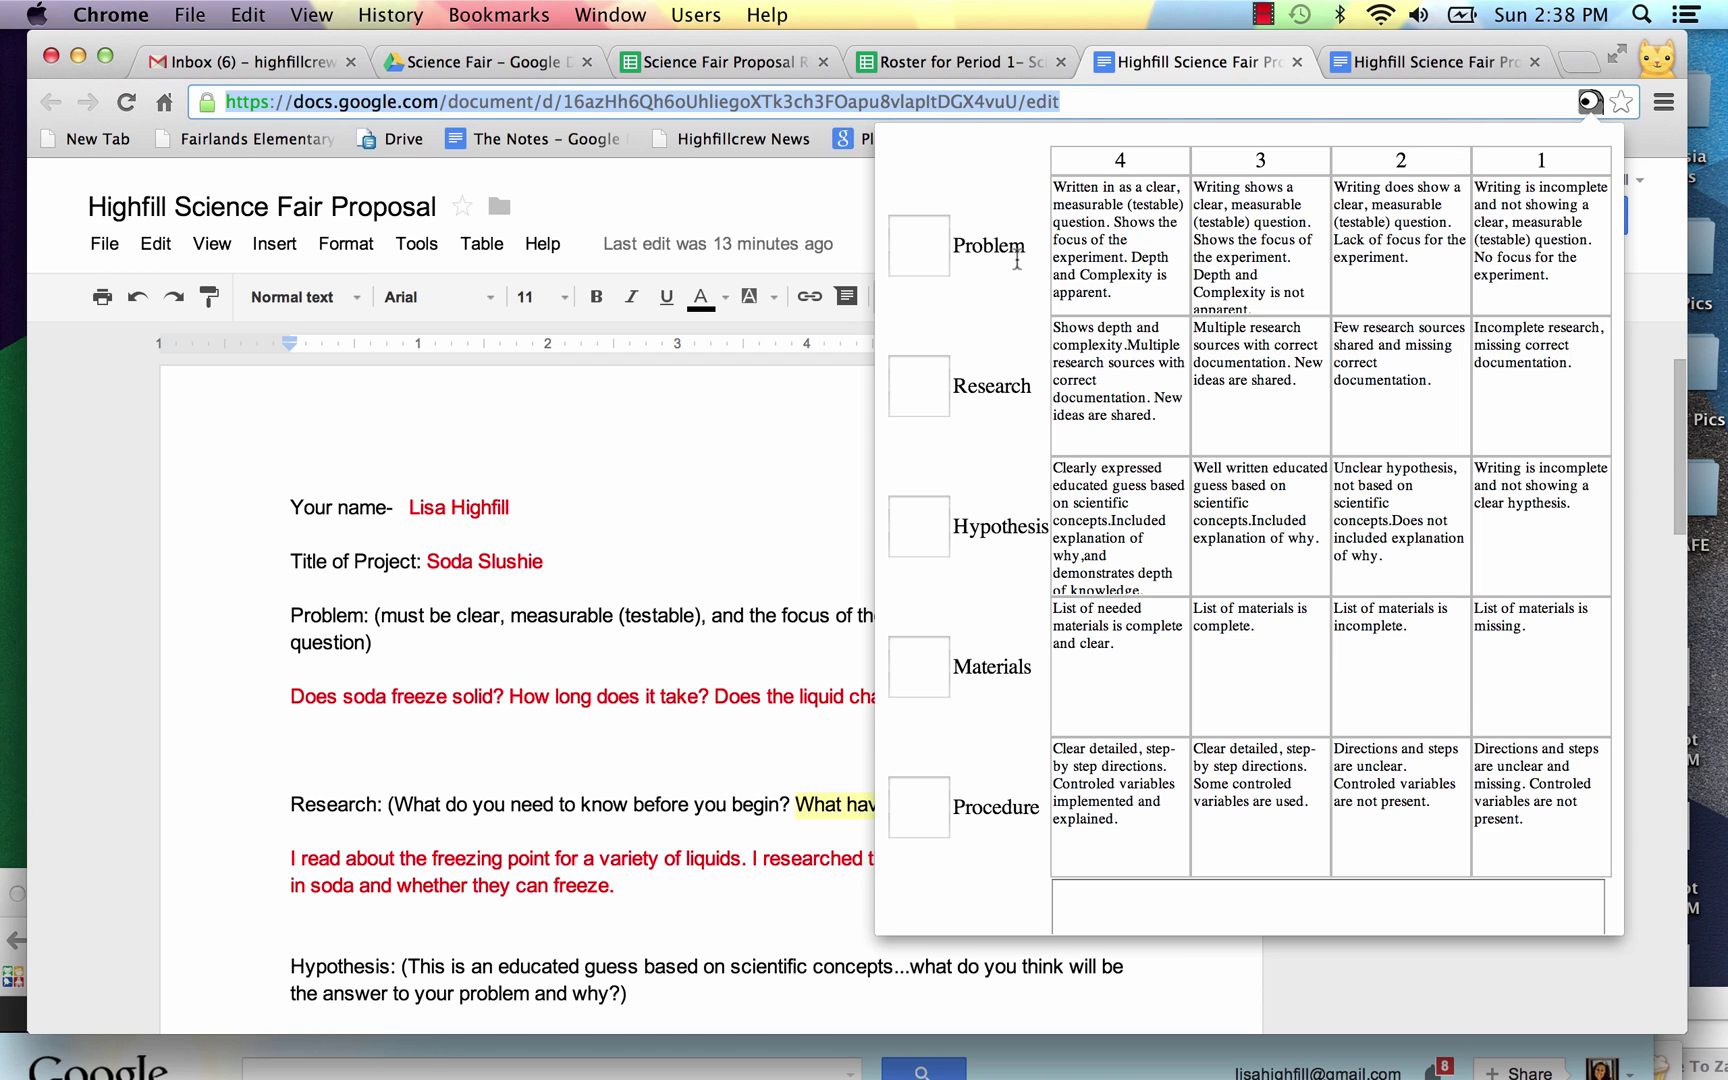
{"action": "left_click", "coordinate": [927, 247]}
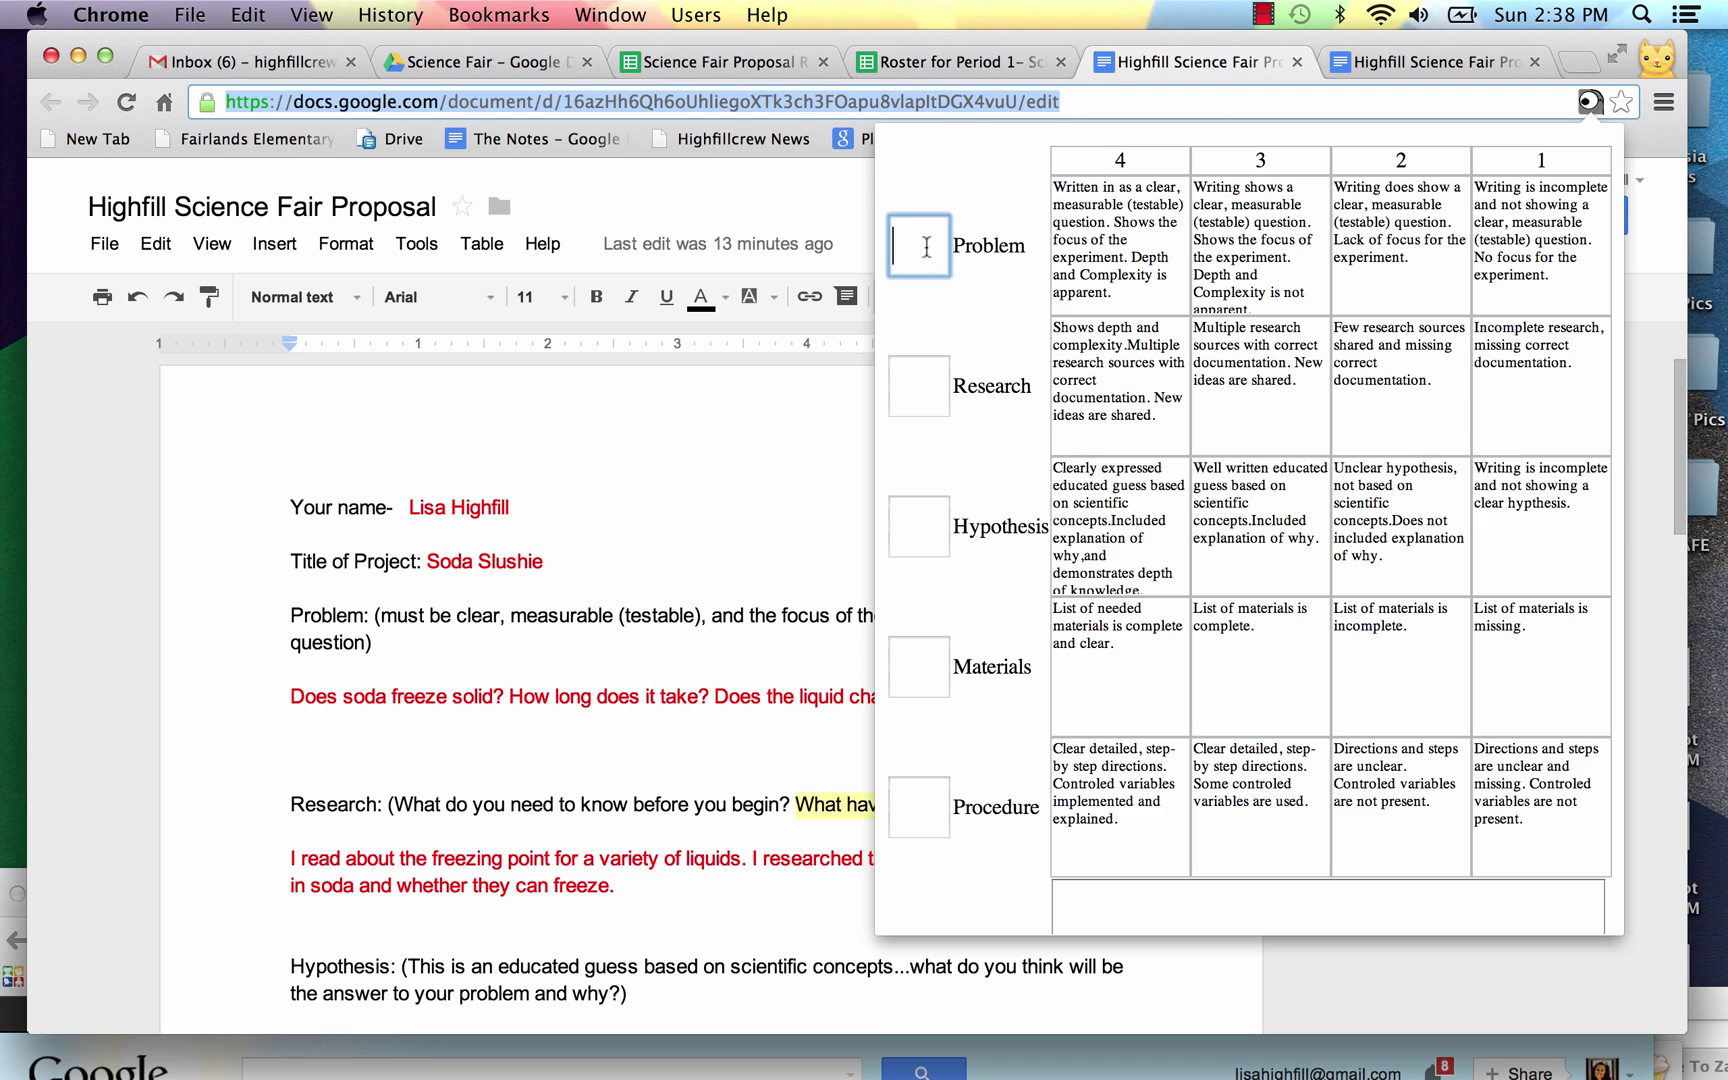
{"action": "scroll", "coordinate": [733, 537], "scroll_direction": "down", "scroll_amount": 3}
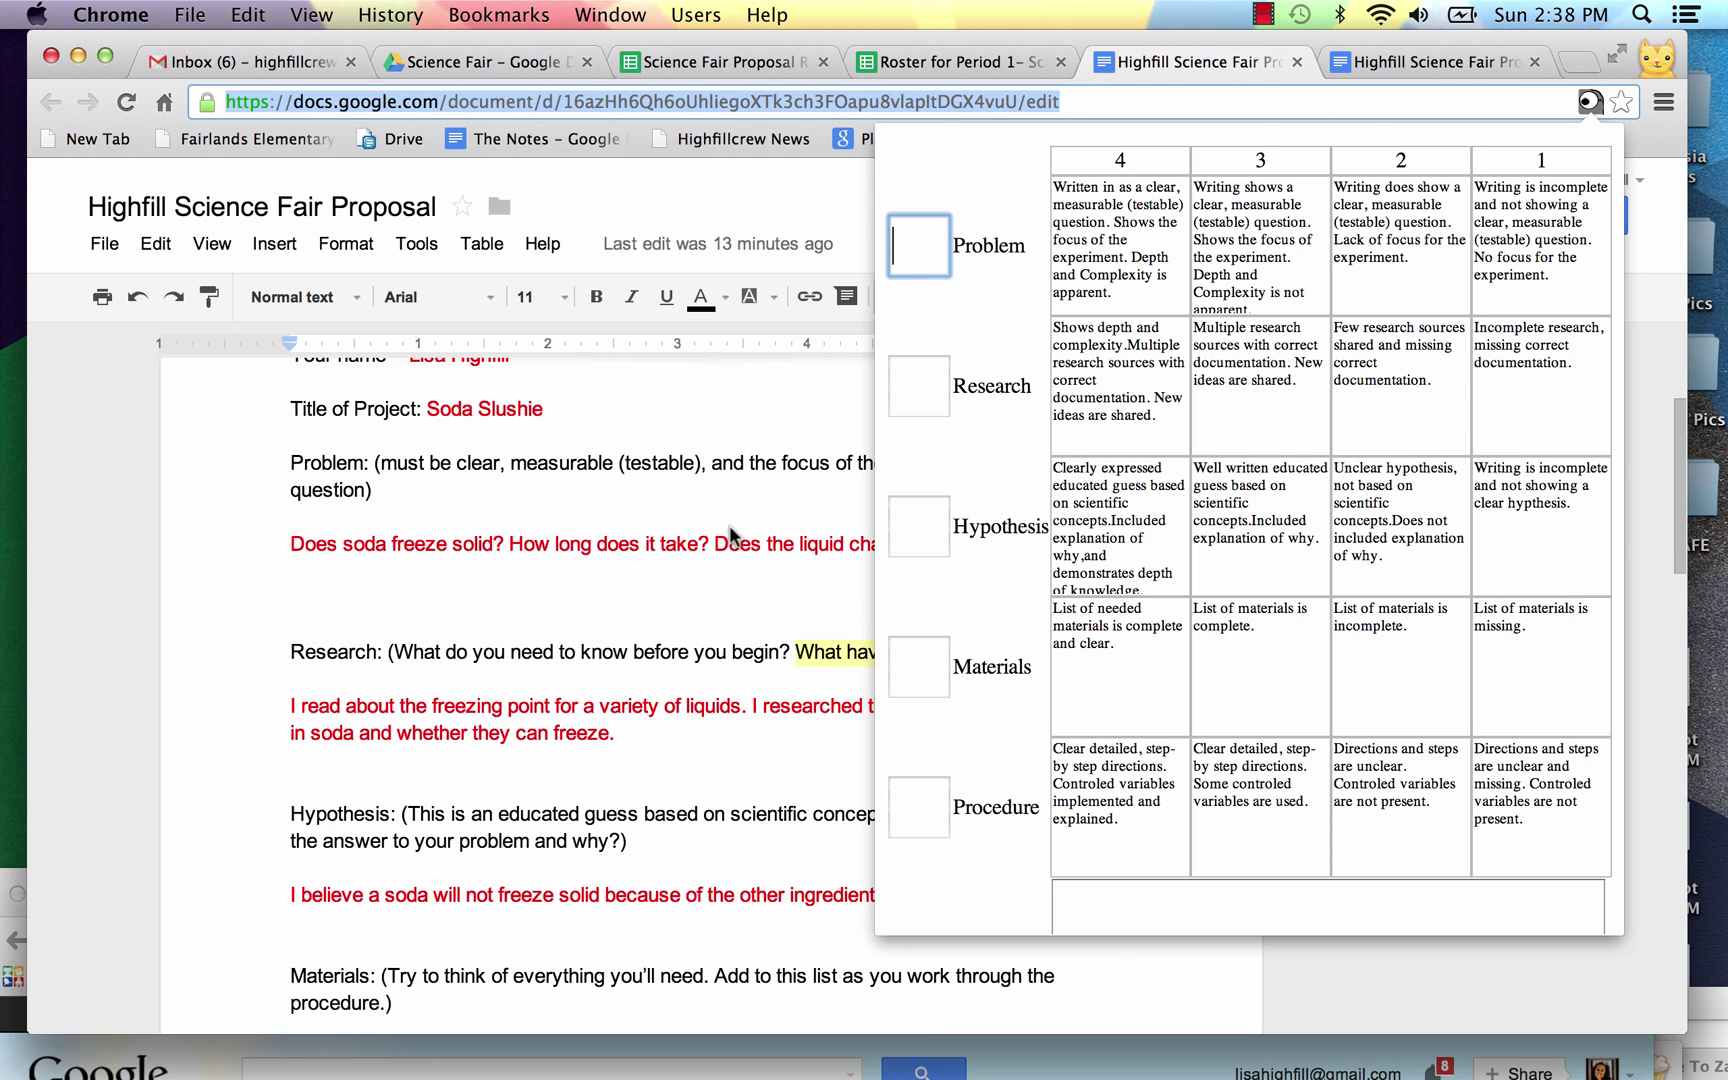
{"action": "scroll", "coordinate": [733, 537], "scroll_direction": "down", "scroll_amount": 5}
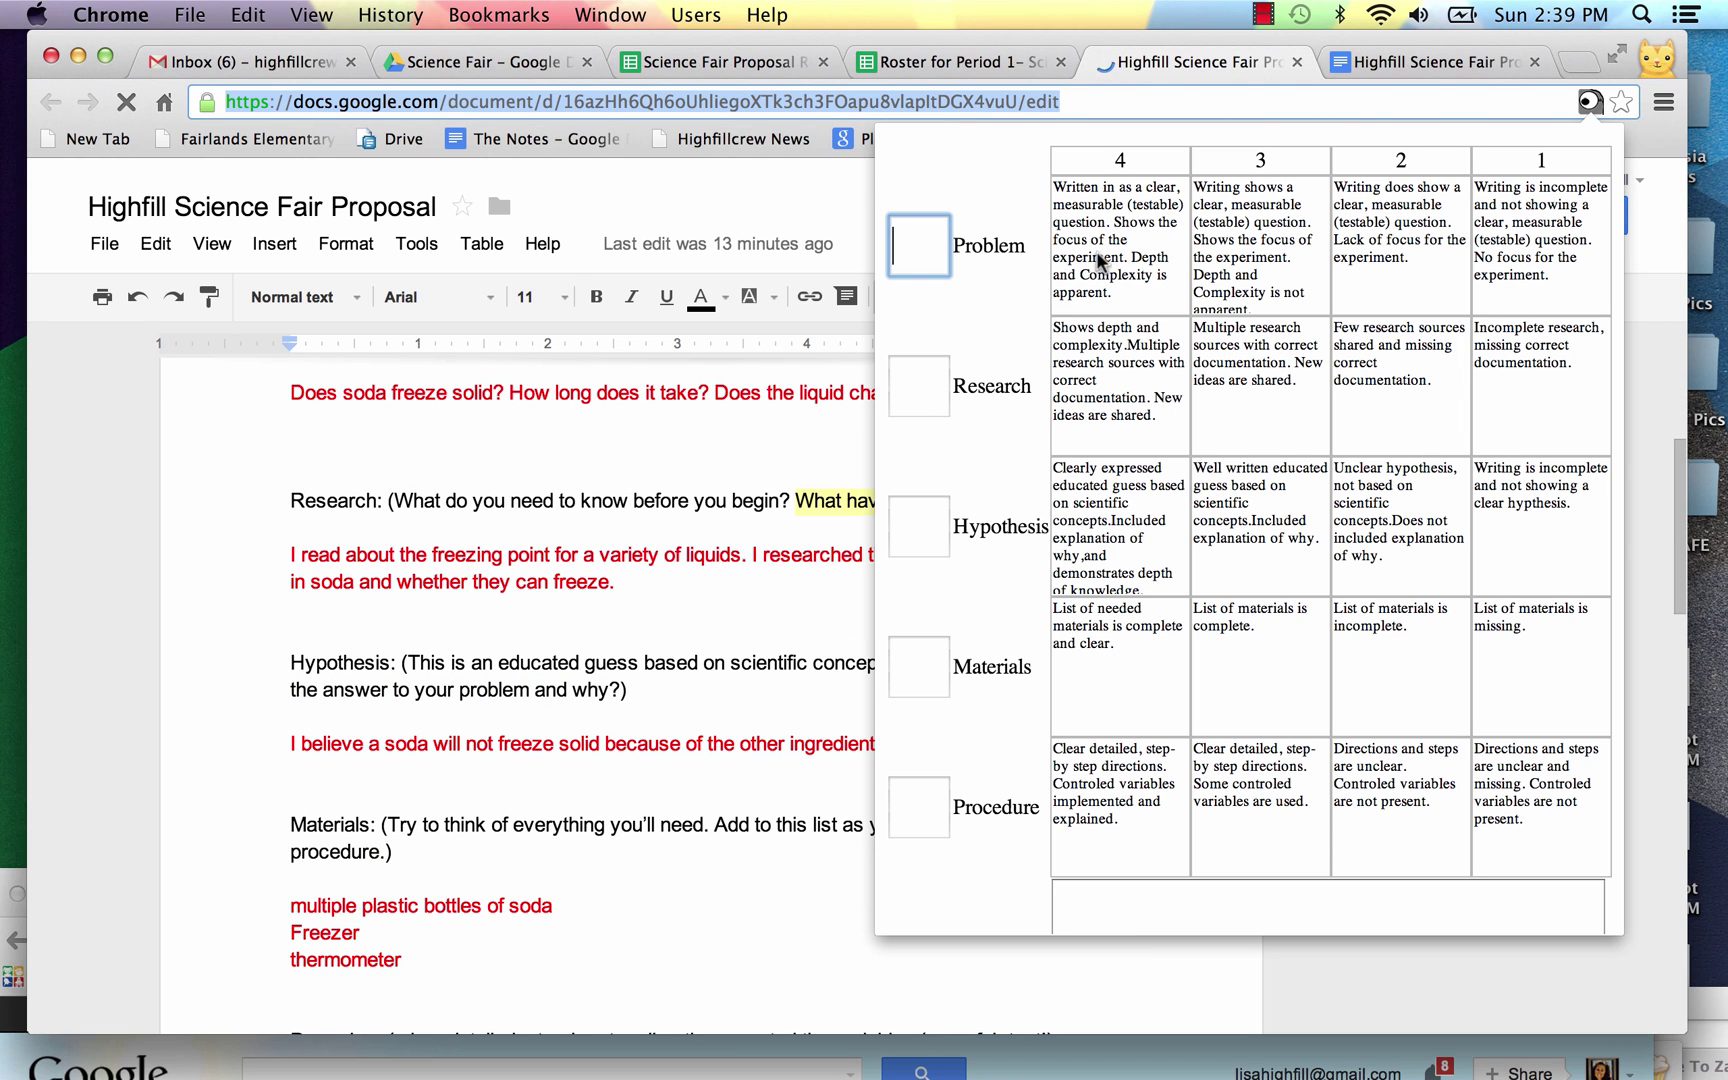
{"action": "scroll", "coordinate": [1095, 280], "scroll_direction": "up", "scroll_amount": 9}
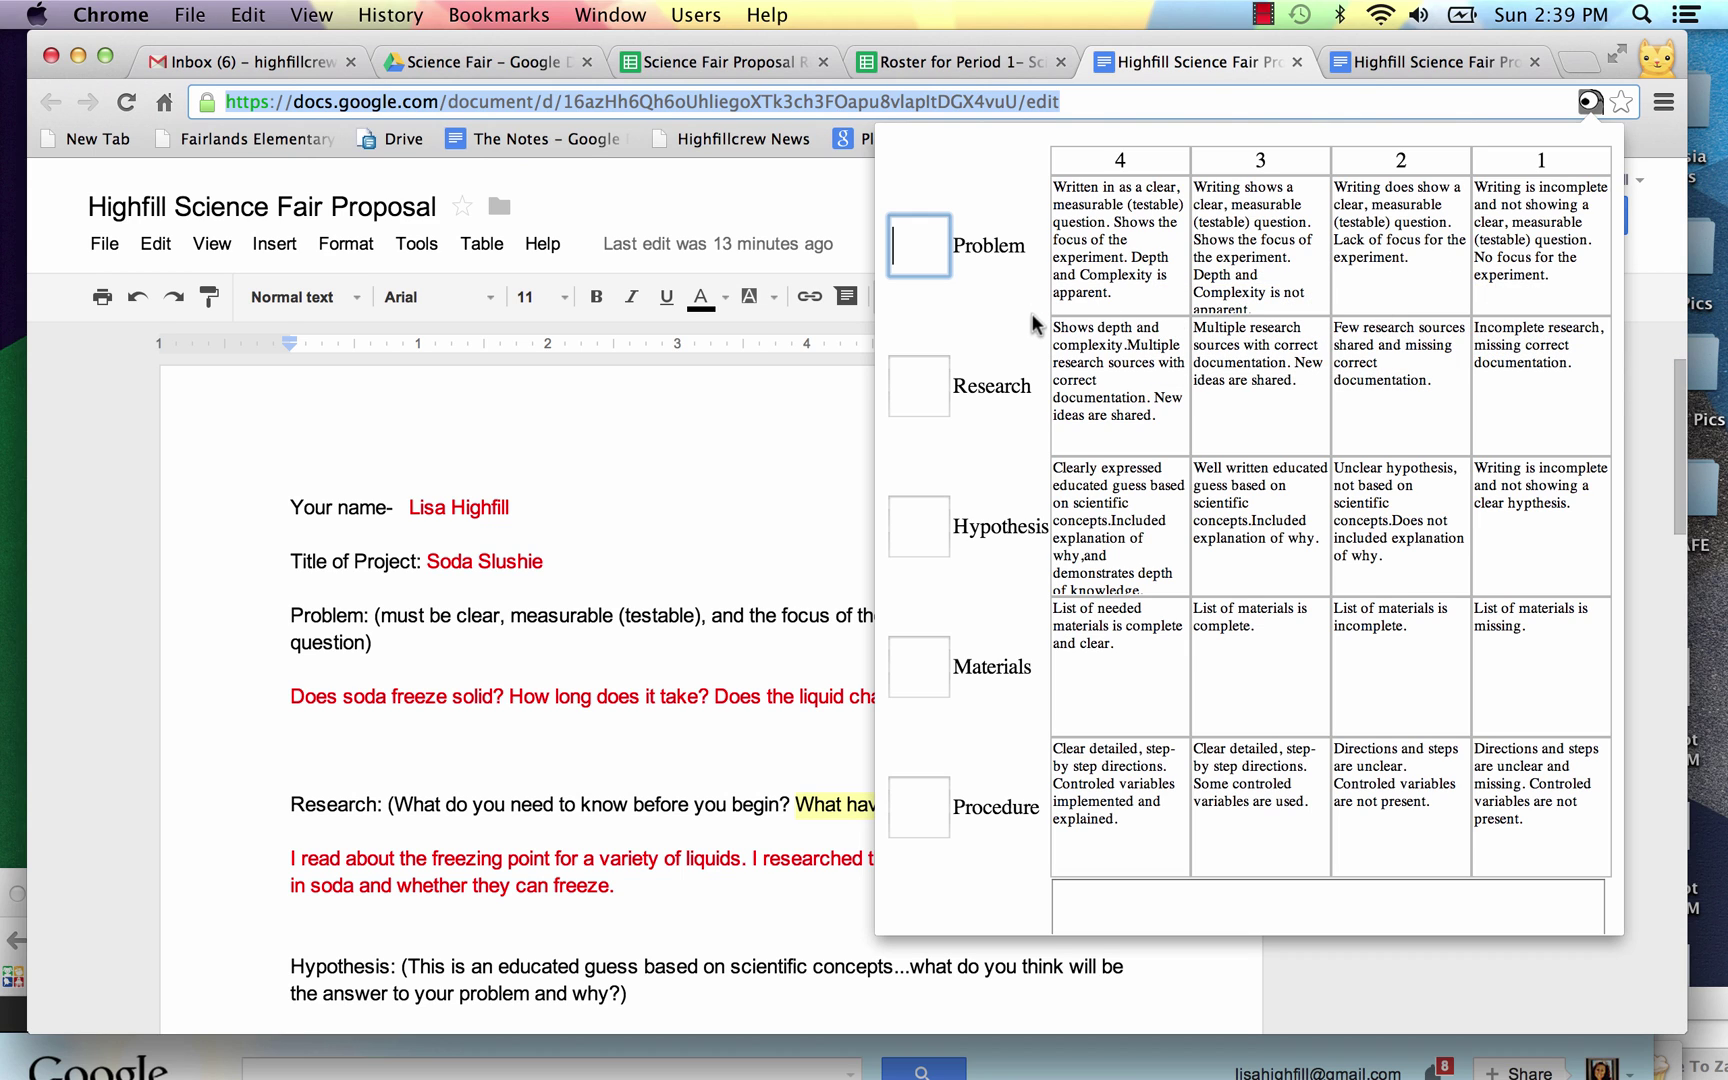
- Score Problem 3, Research 2, Hypothesis 3, Materials 4 and Procedure 2
{"action": "type", "text": "3"}
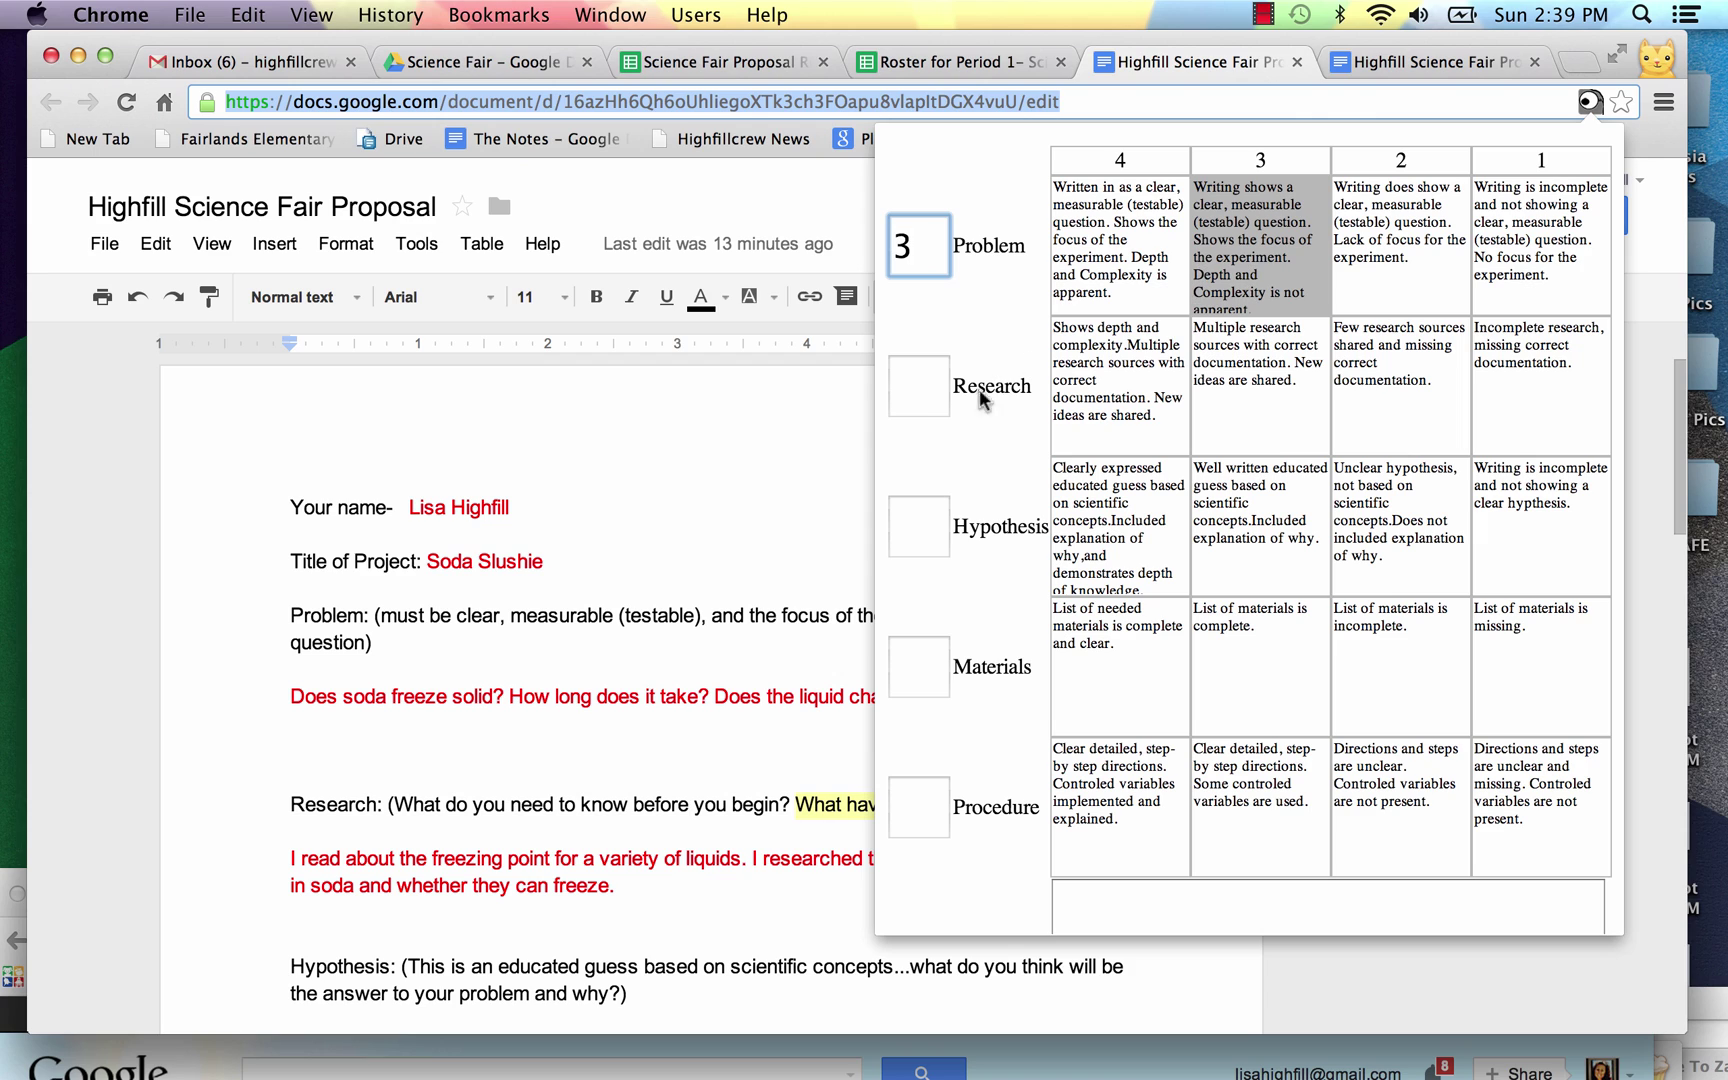
{"action": "left_click", "coordinate": [922, 391]}
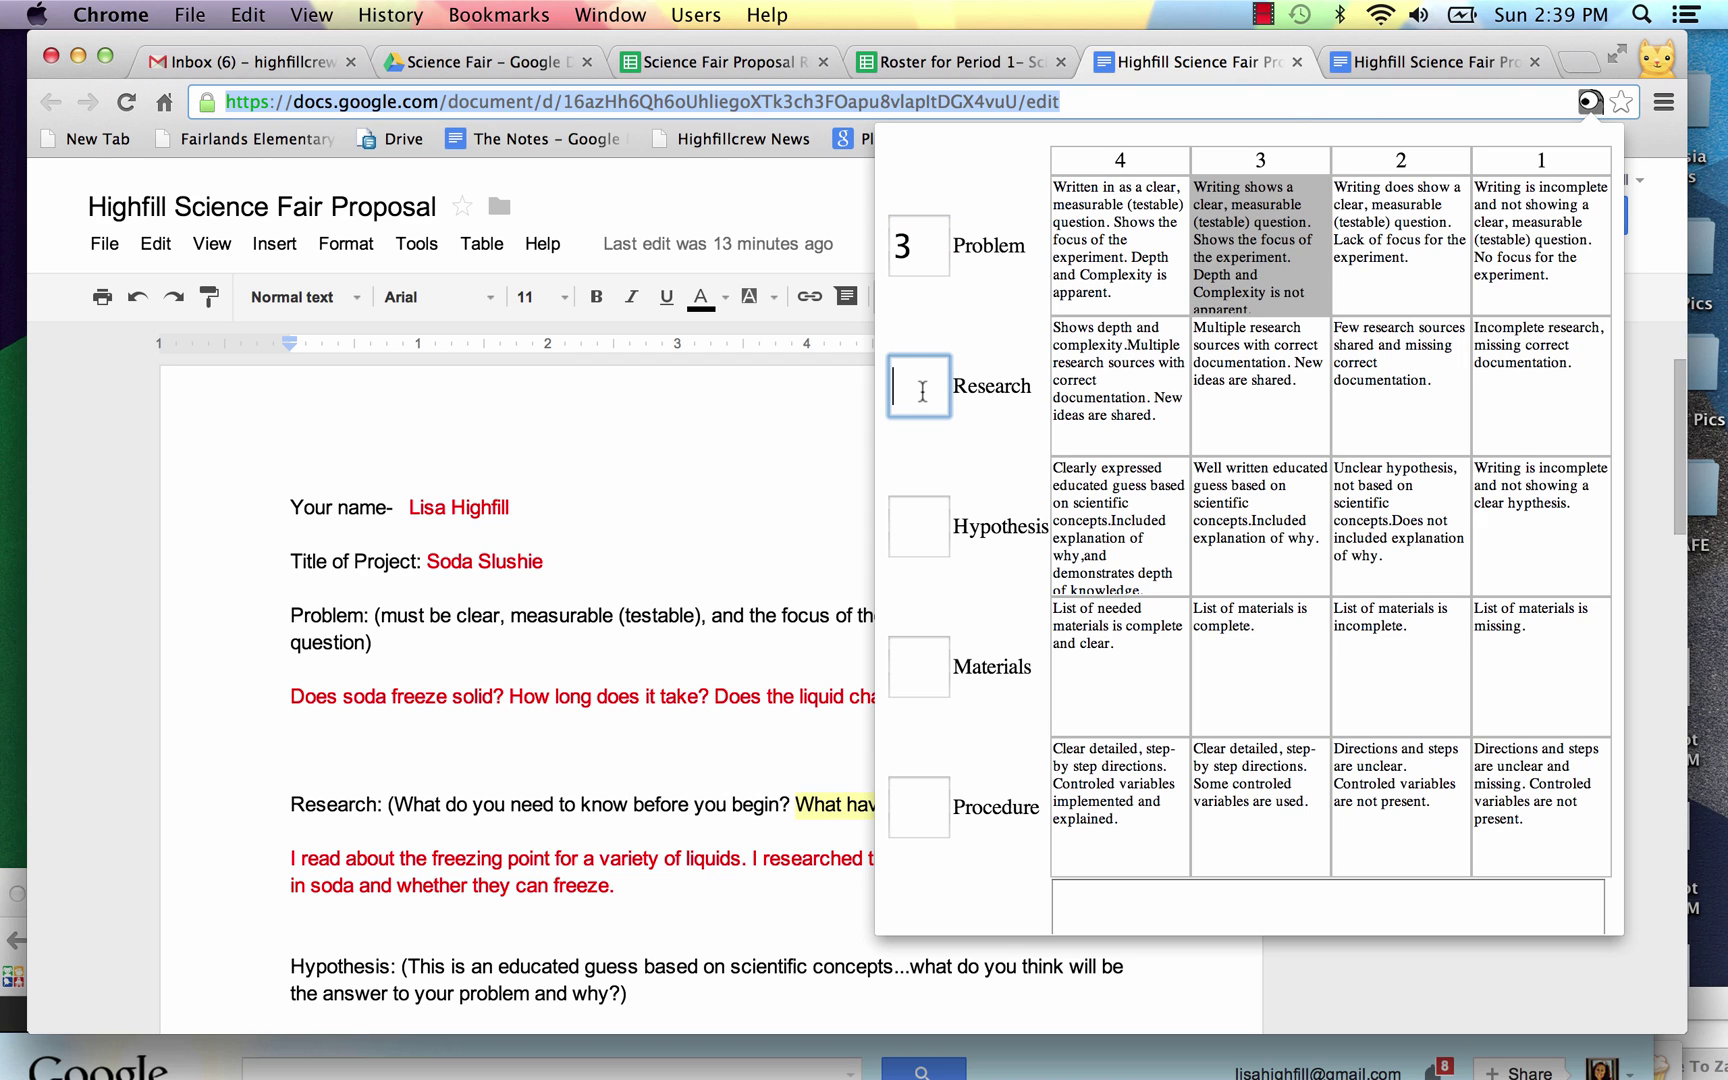
{"action": "type", "text": "2"}
{"action": "left_click", "coordinate": [928, 514]}
{"action": "type", "text": "3"}
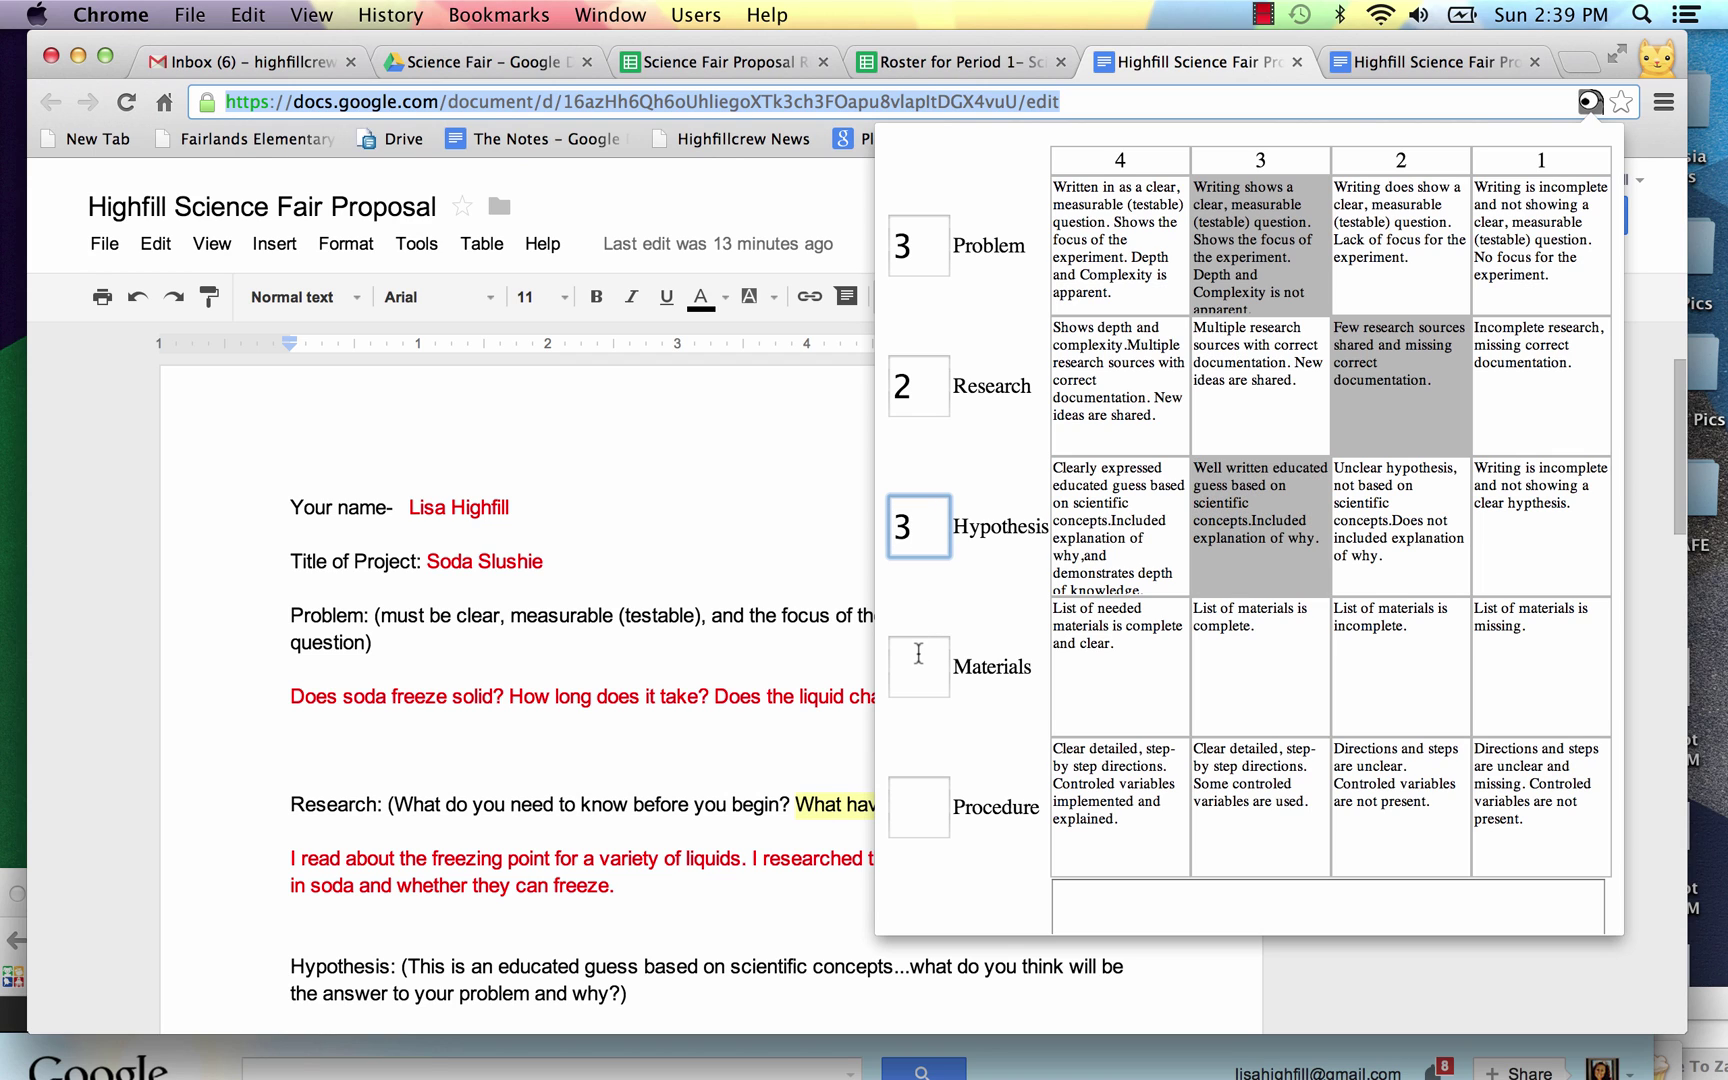
{"action": "left_click", "coordinate": [918, 656]}
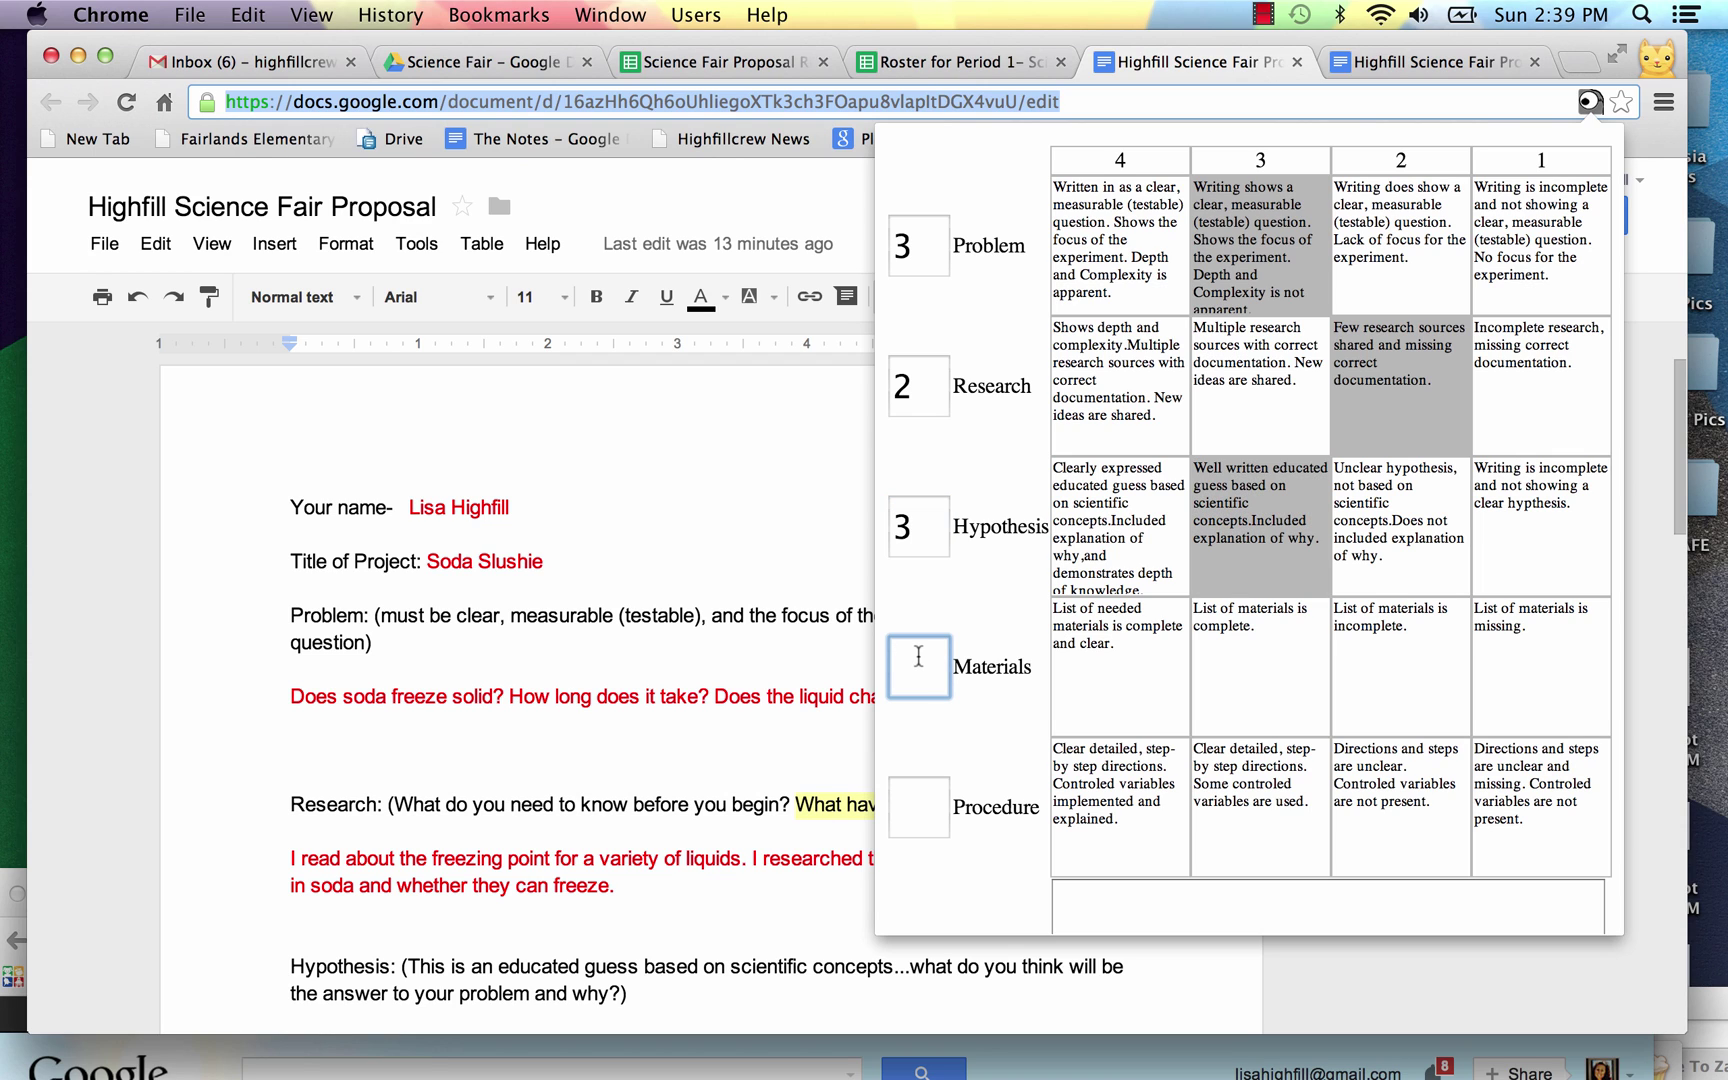
{"action": "type", "text": "4"}
{"action": "left_click", "coordinate": [924, 804]}
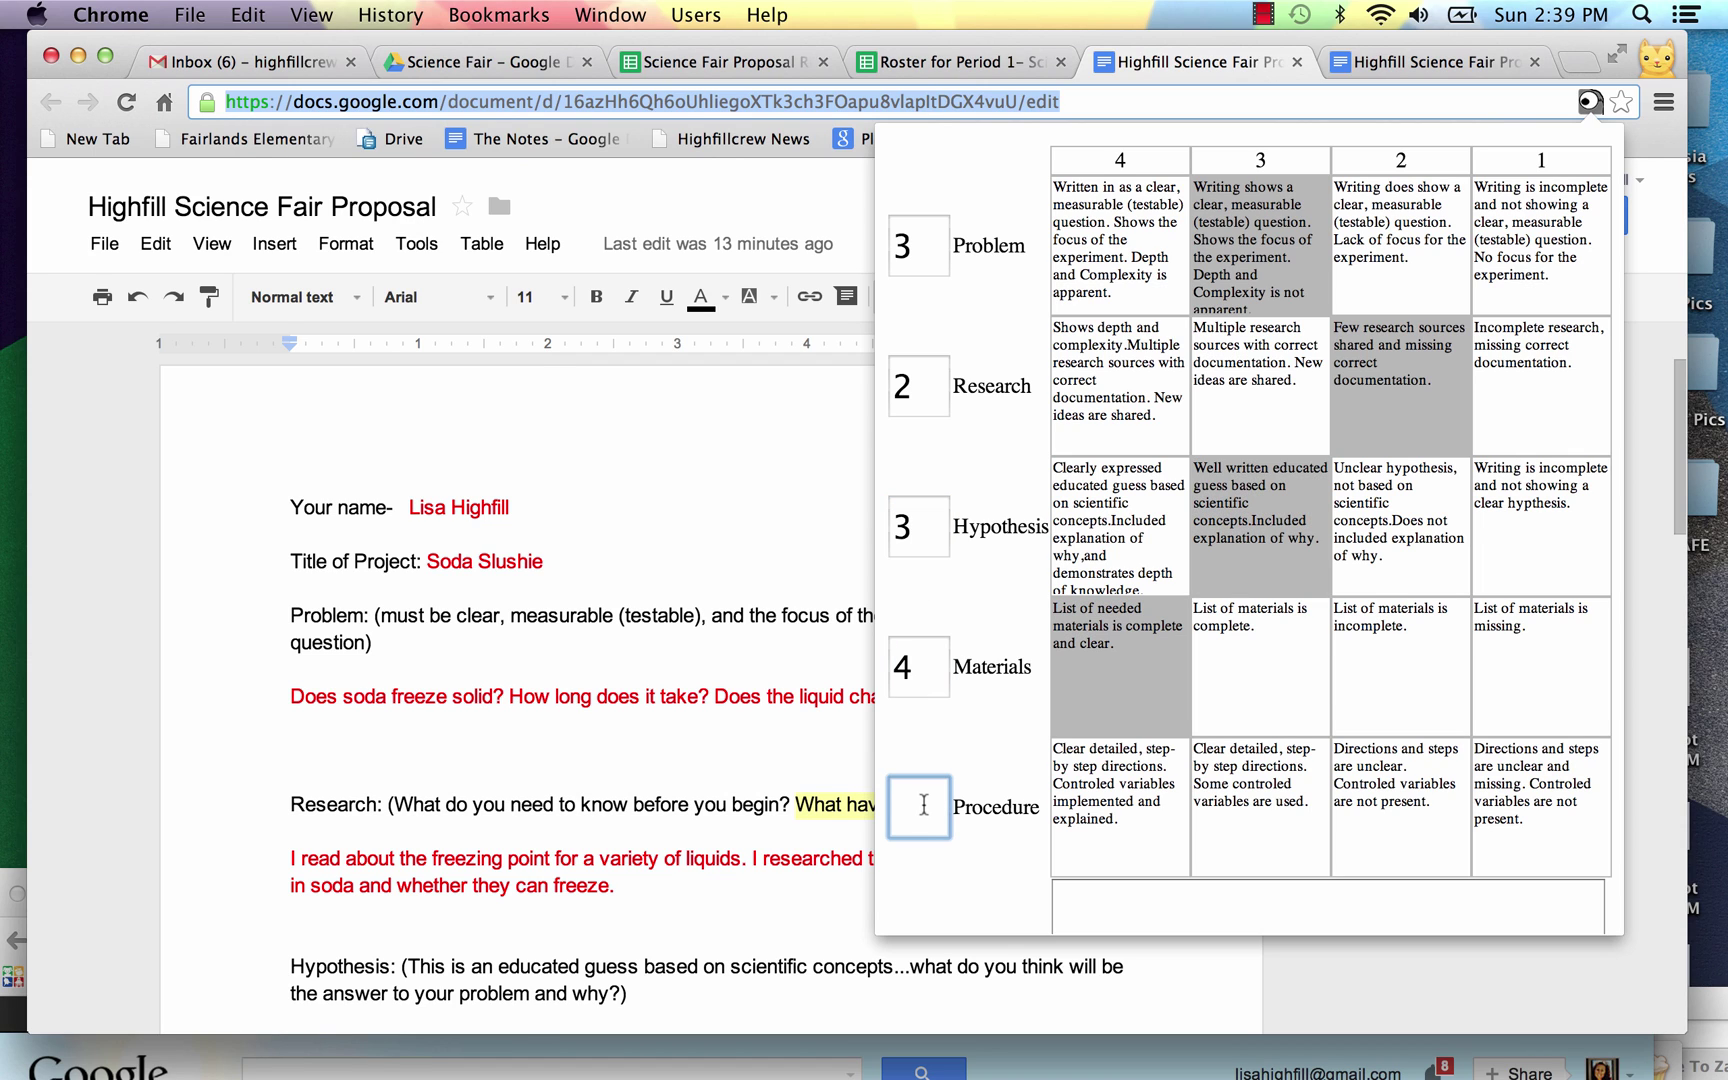
{"action": "type", "text": "2"}
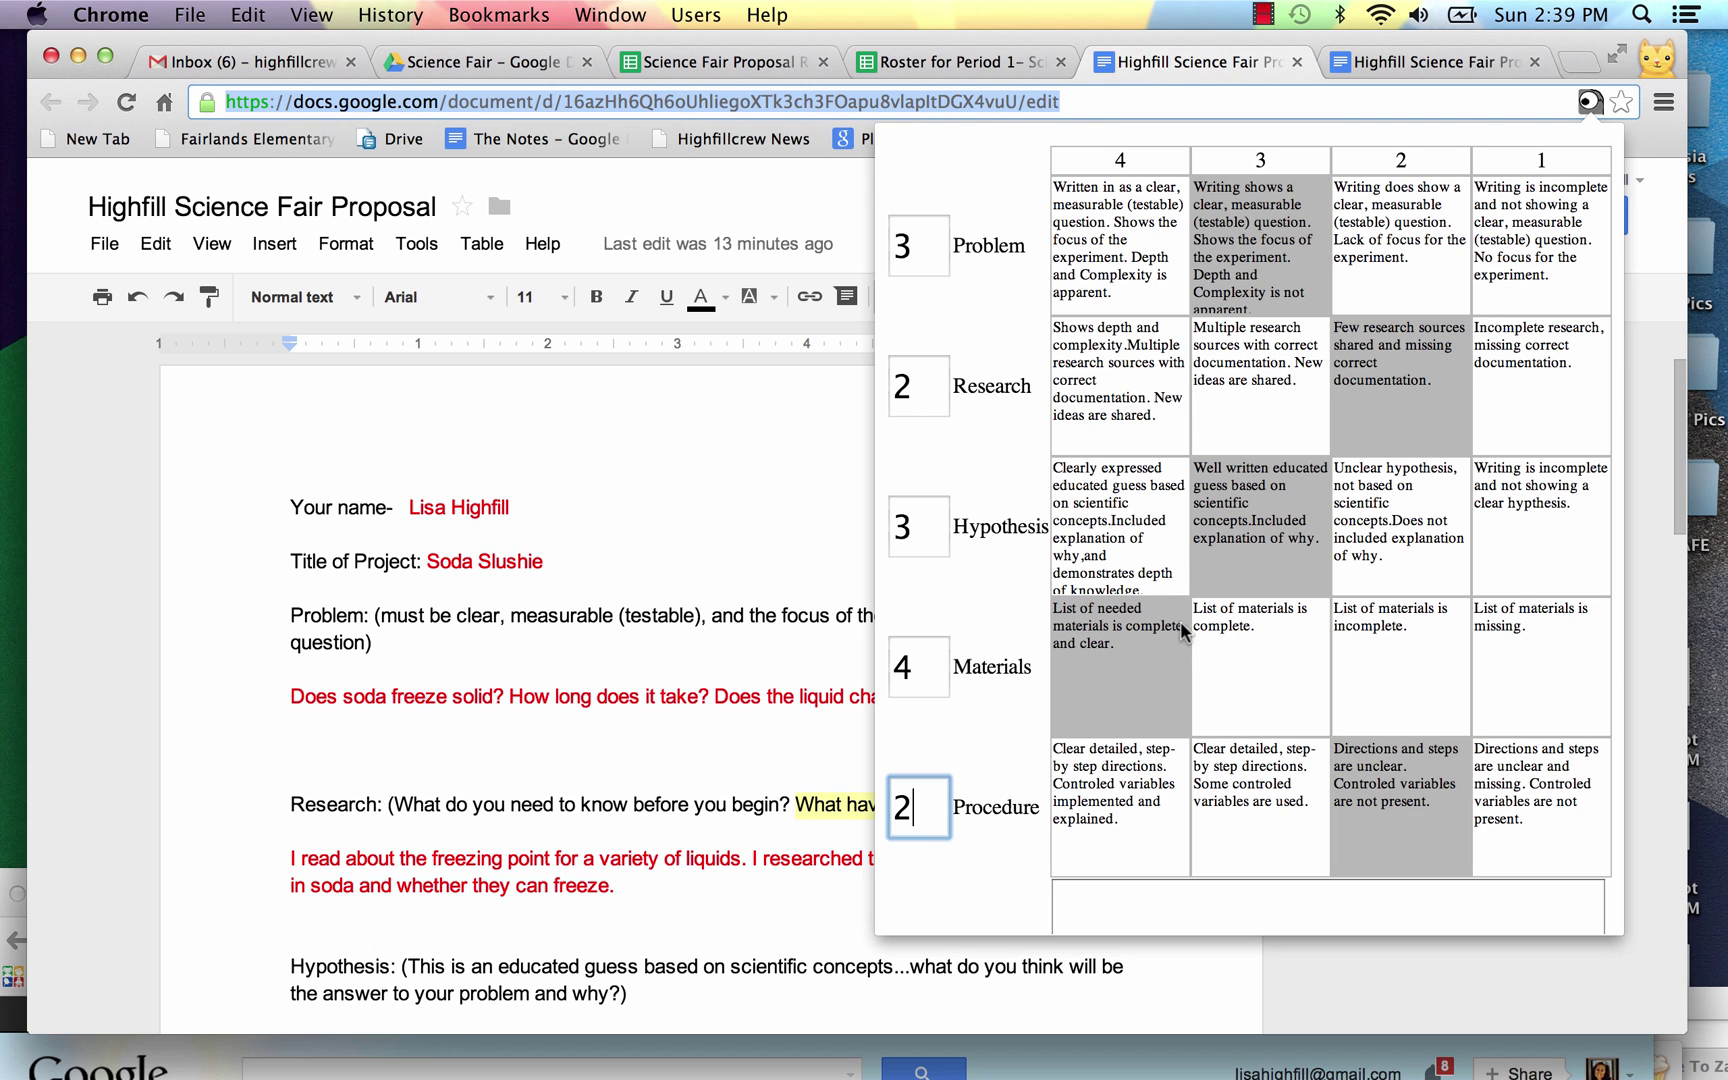
- Write the student comment 'This looks like a great start but not complete.'
{"action": "scroll", "coordinate": [1185, 890], "scroll_direction": "down", "scroll_amount": 5}
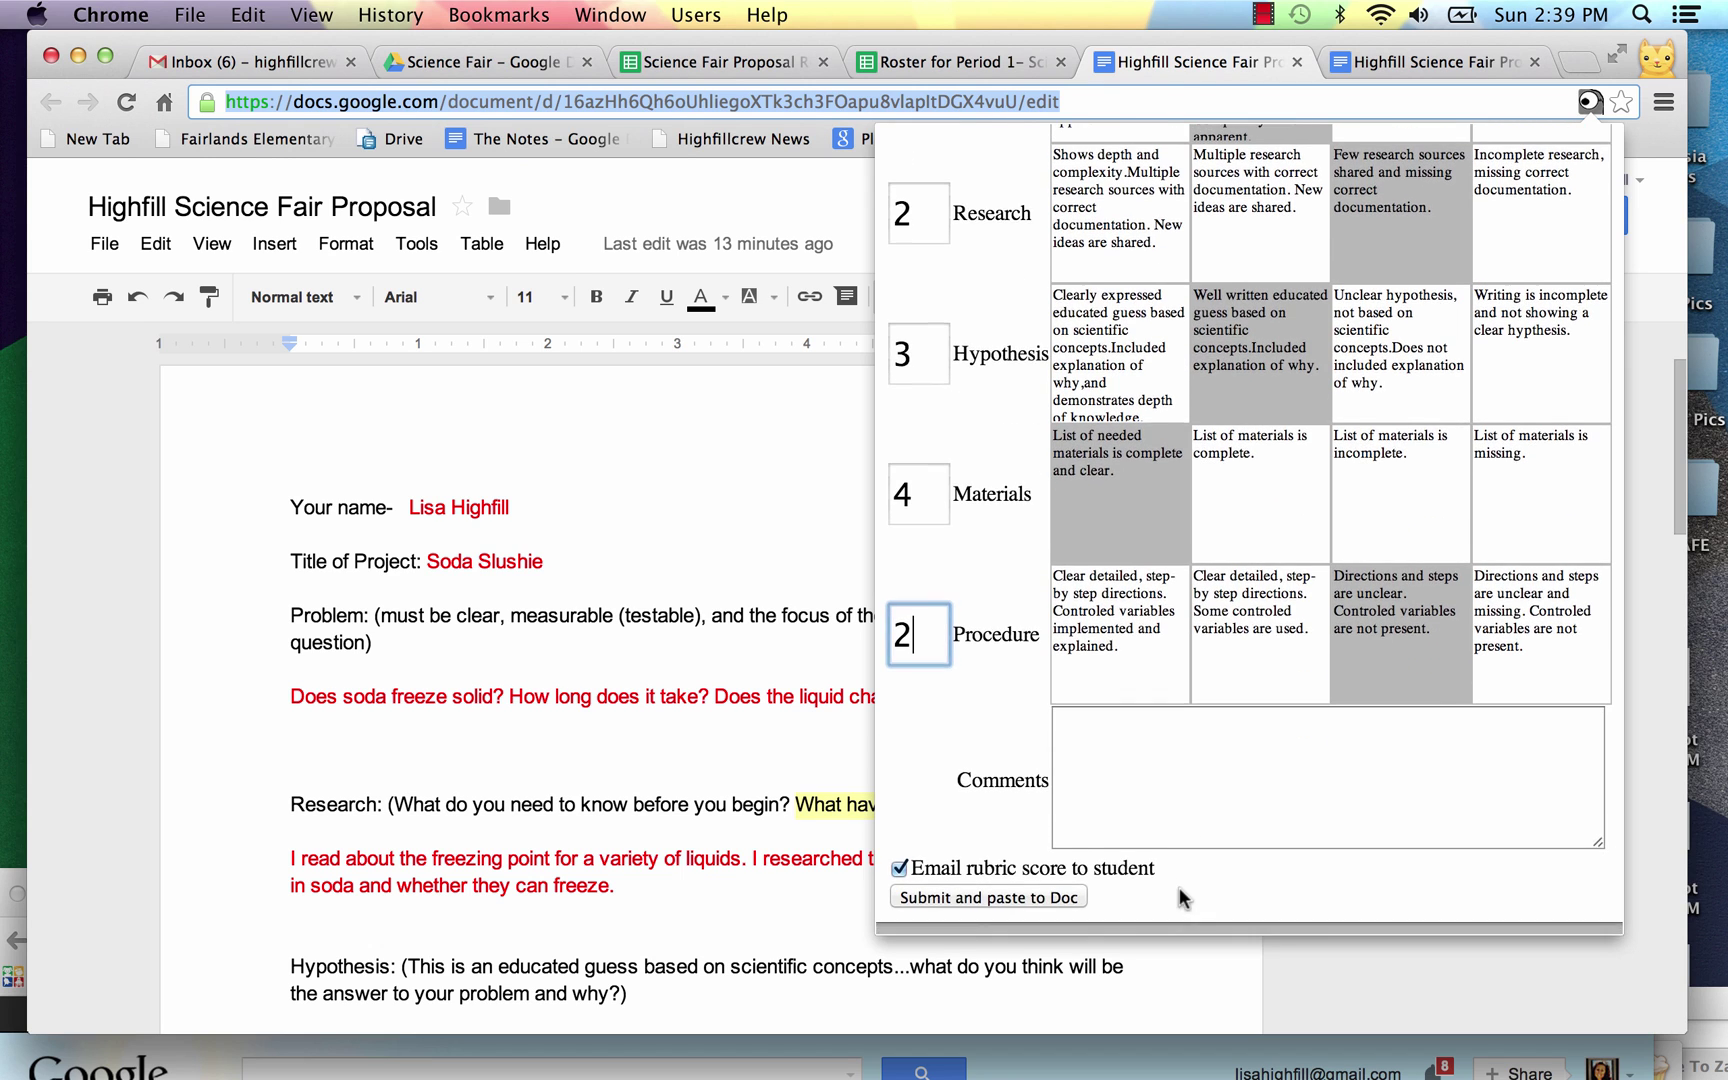
{"action": "left_click", "coordinate": [1095, 740]}
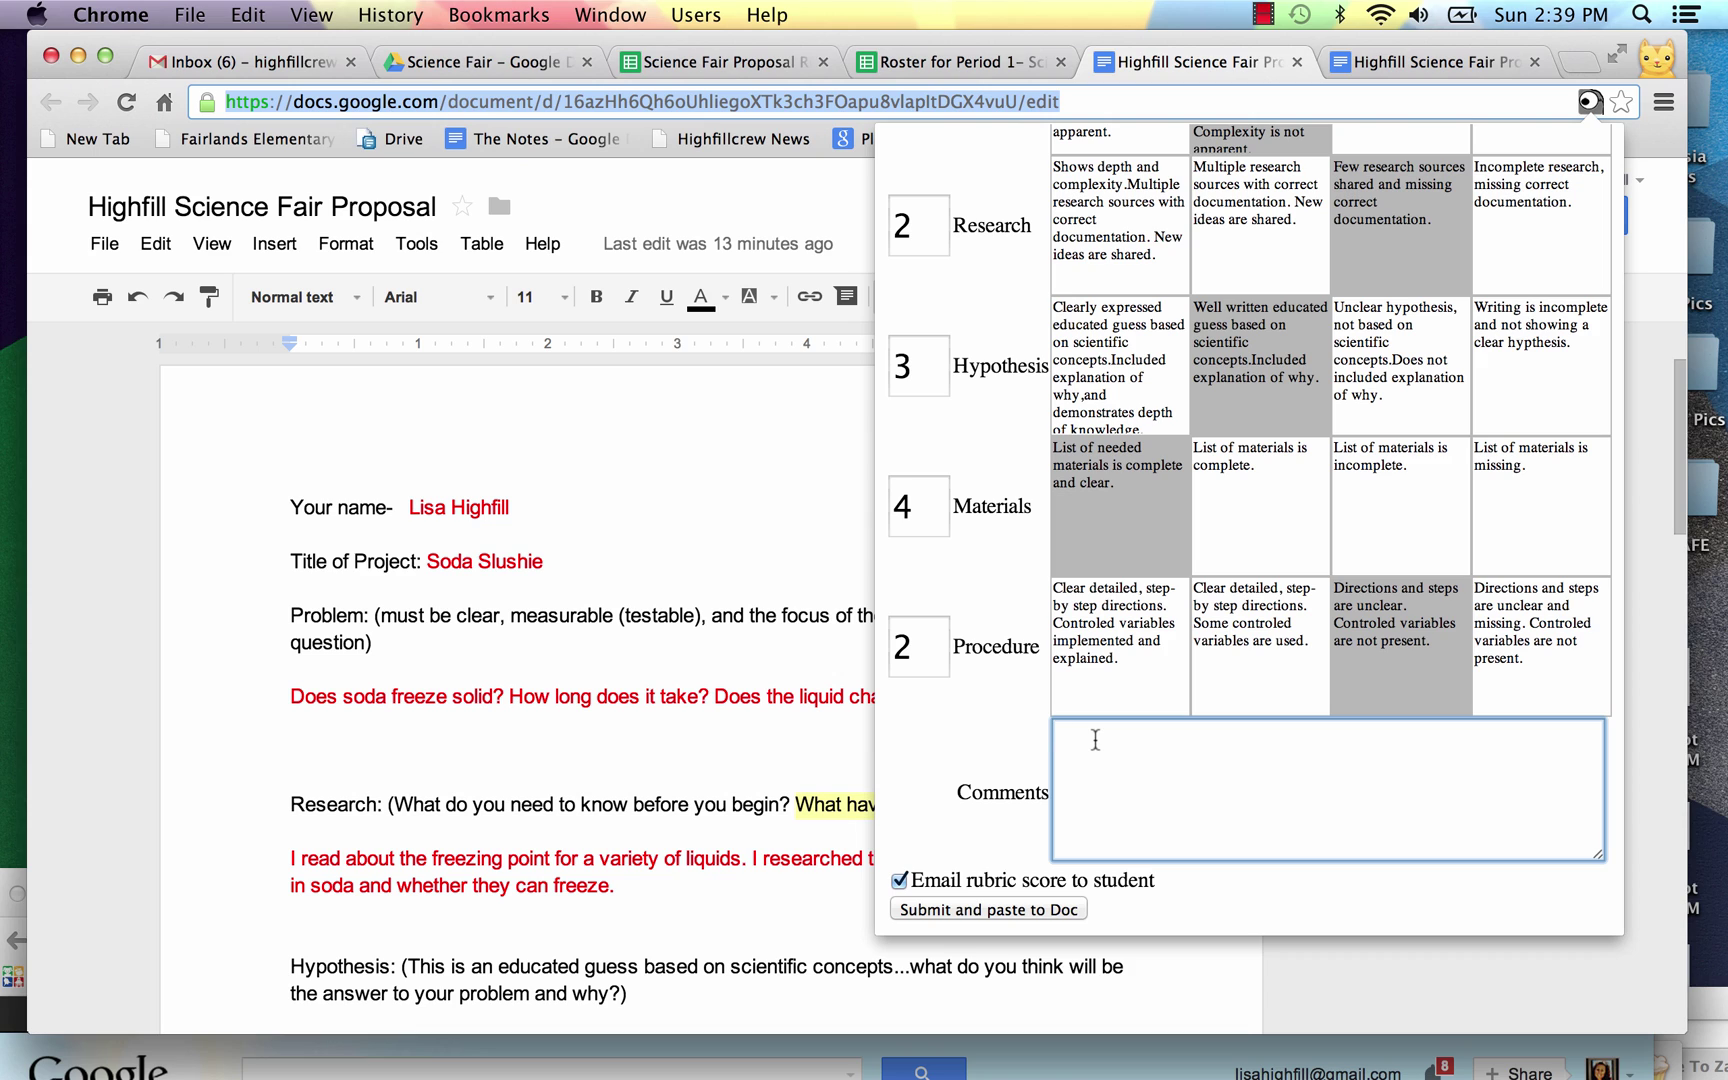
{"action": "type", "text": "TH"}
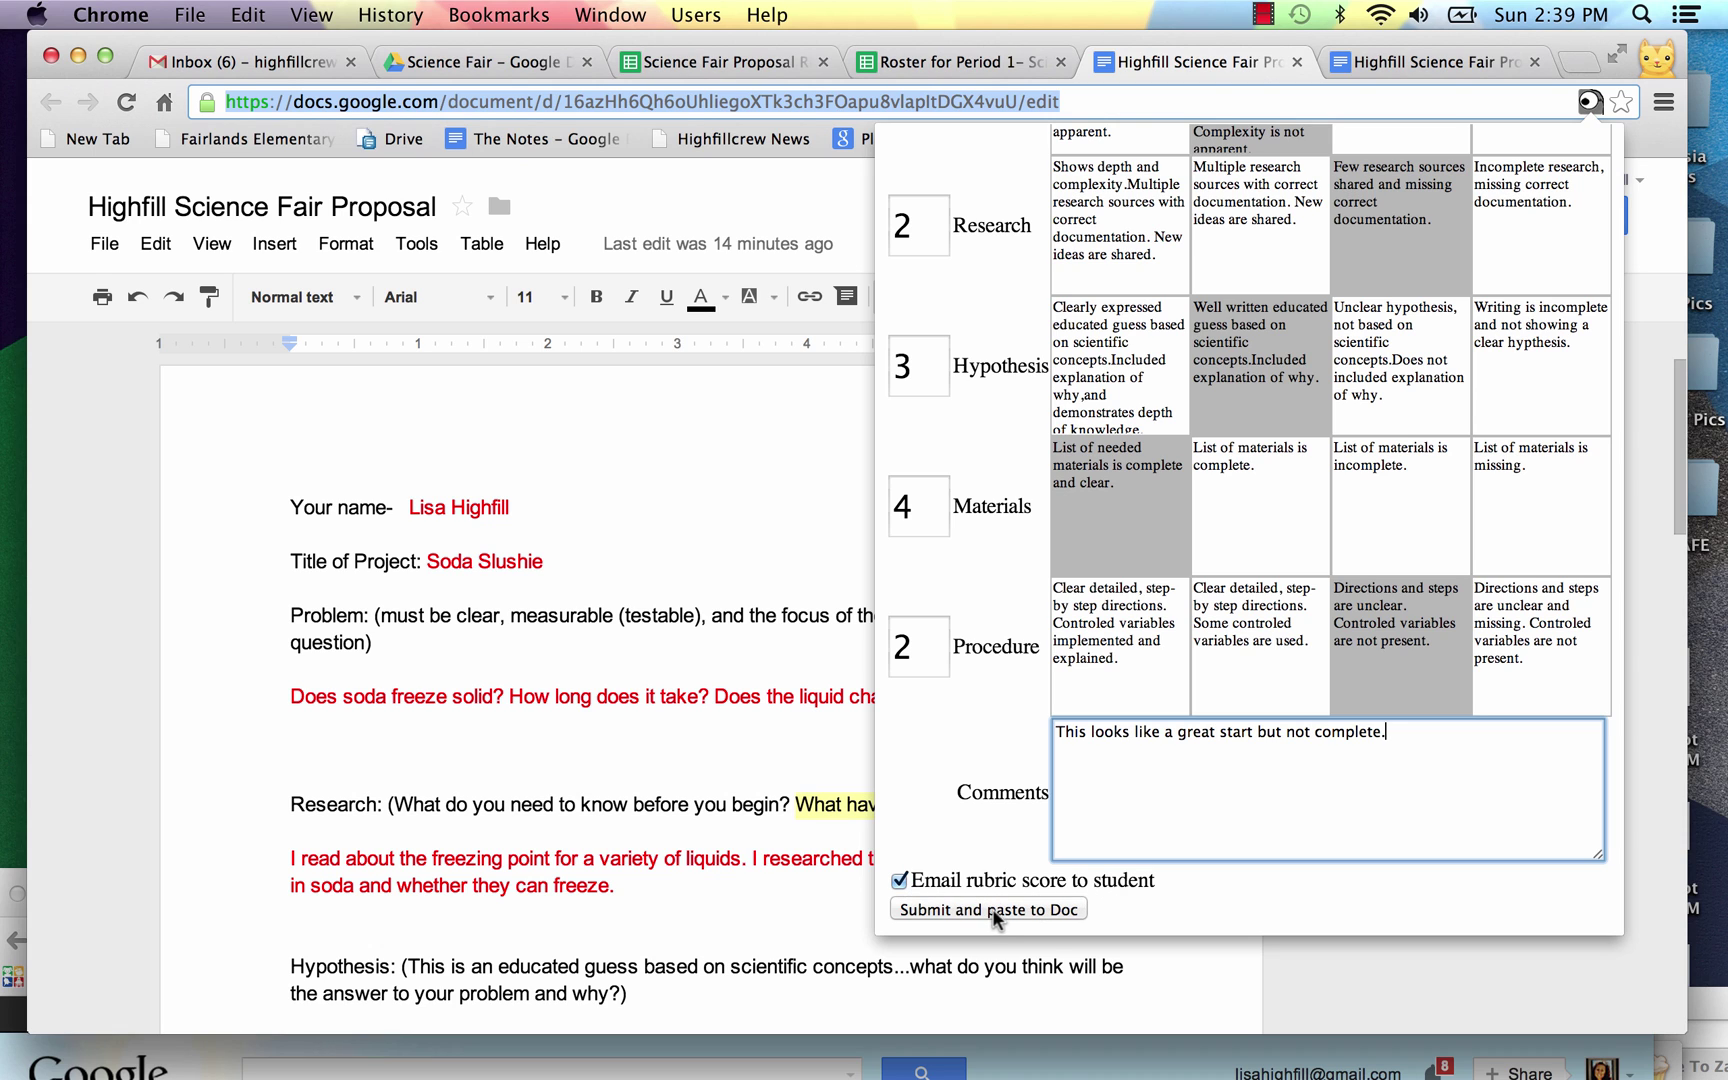
- Submit the Goobric scores and comment, pasting the rubric into the proposal
{"action": "left_click", "coordinate": [988, 909]}
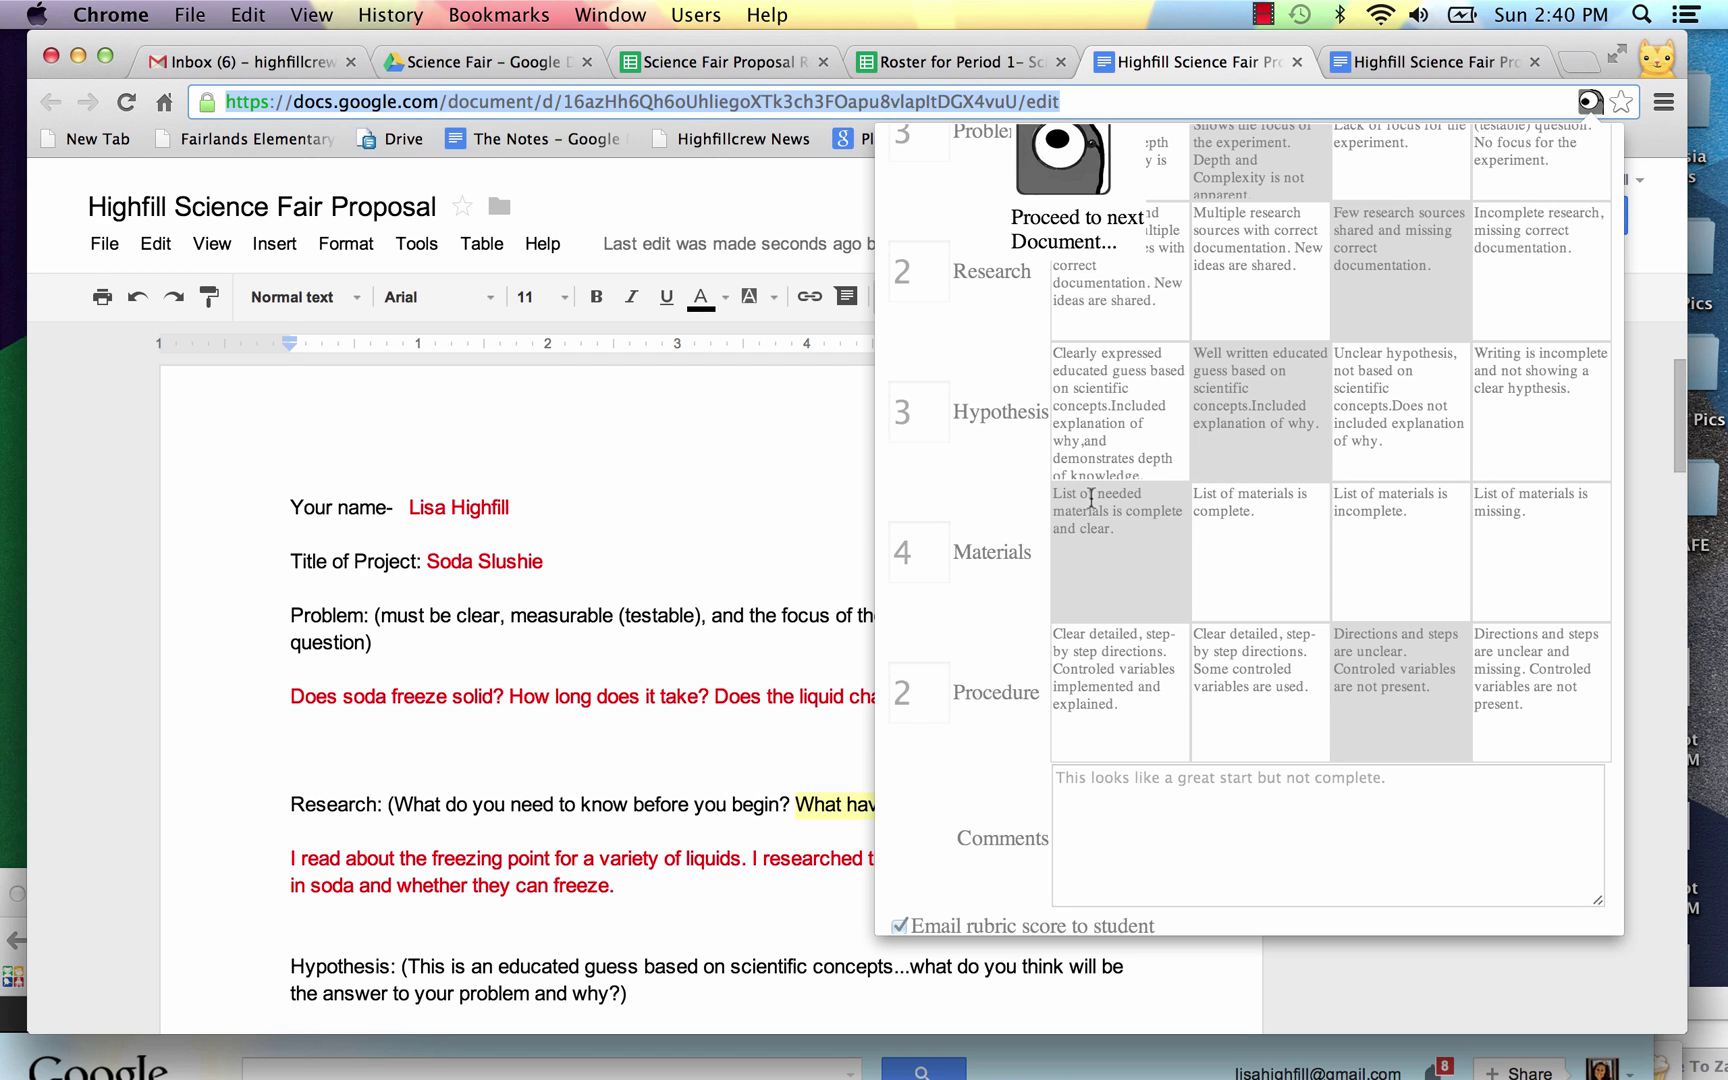
- Close the Goobric popup and review the pasted rubric table, timestamp and teacher comment
{"action": "left_click", "coordinate": [748, 525]}
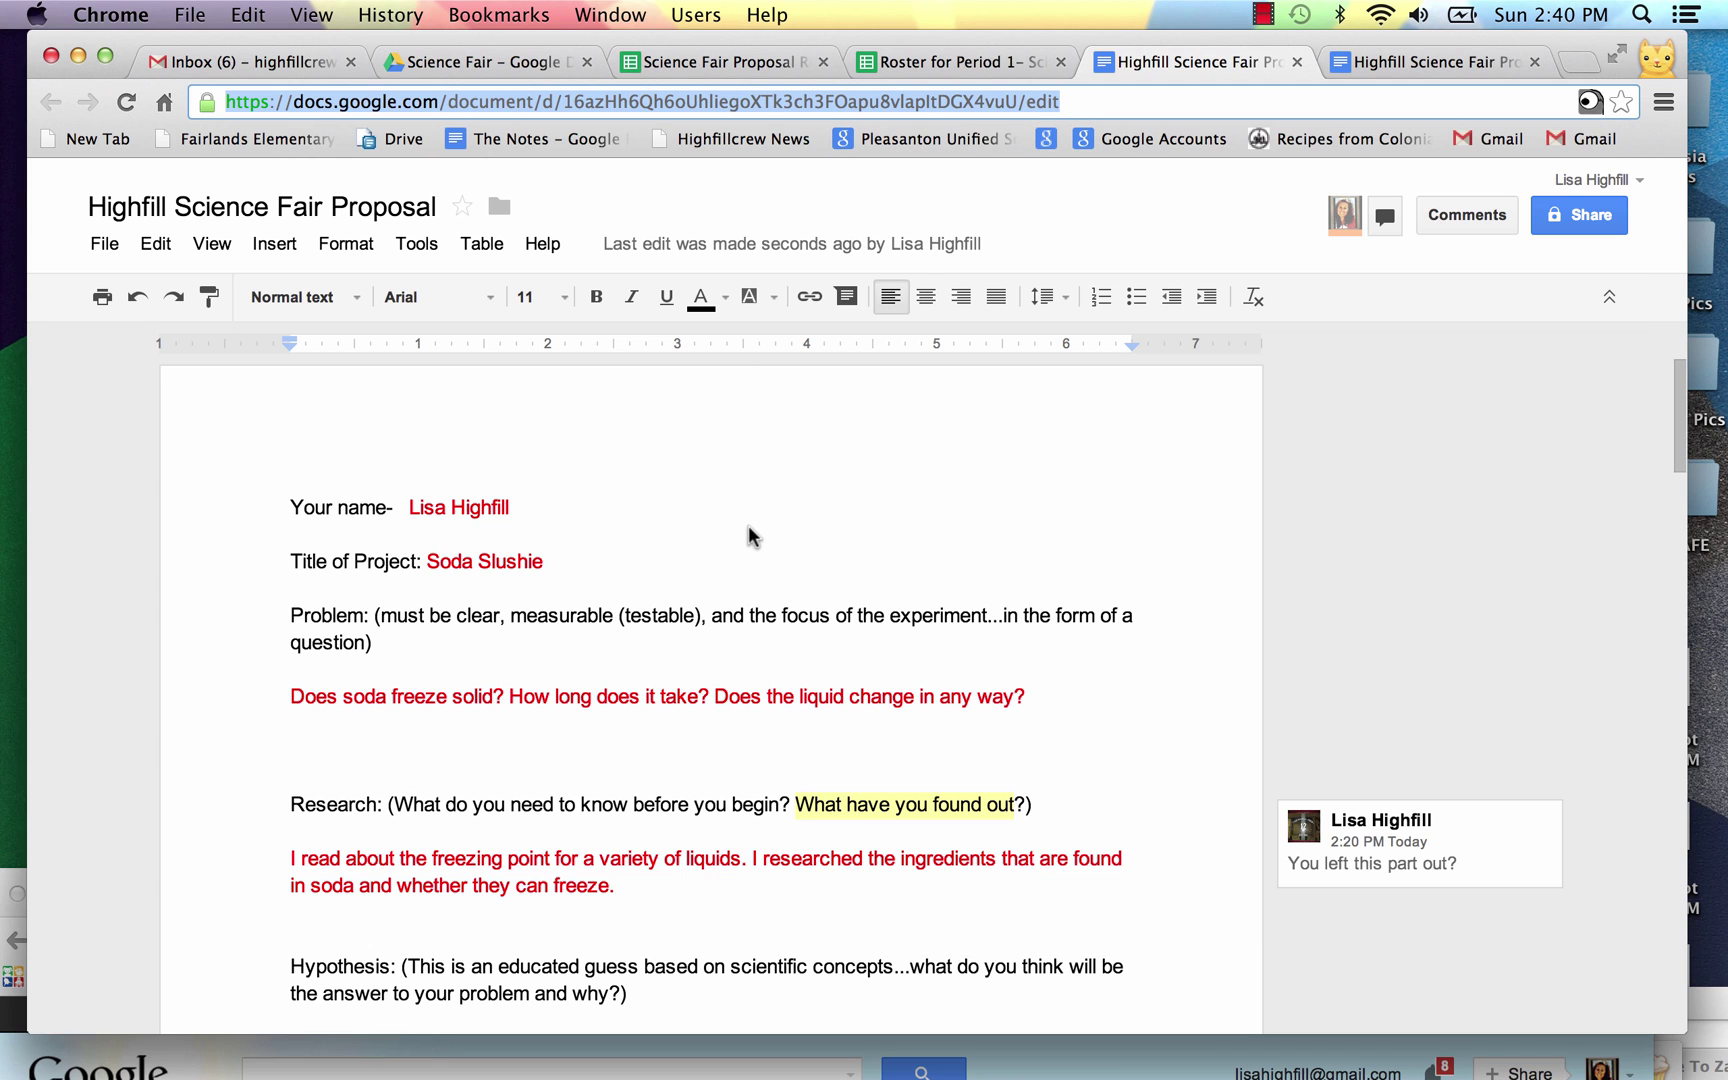
{"action": "scroll", "coordinate": [772, 631], "scroll_direction": "down", "scroll_amount": 5}
{"action": "scroll", "coordinate": [772, 631], "scroll_direction": "down", "scroll_amount": 15}
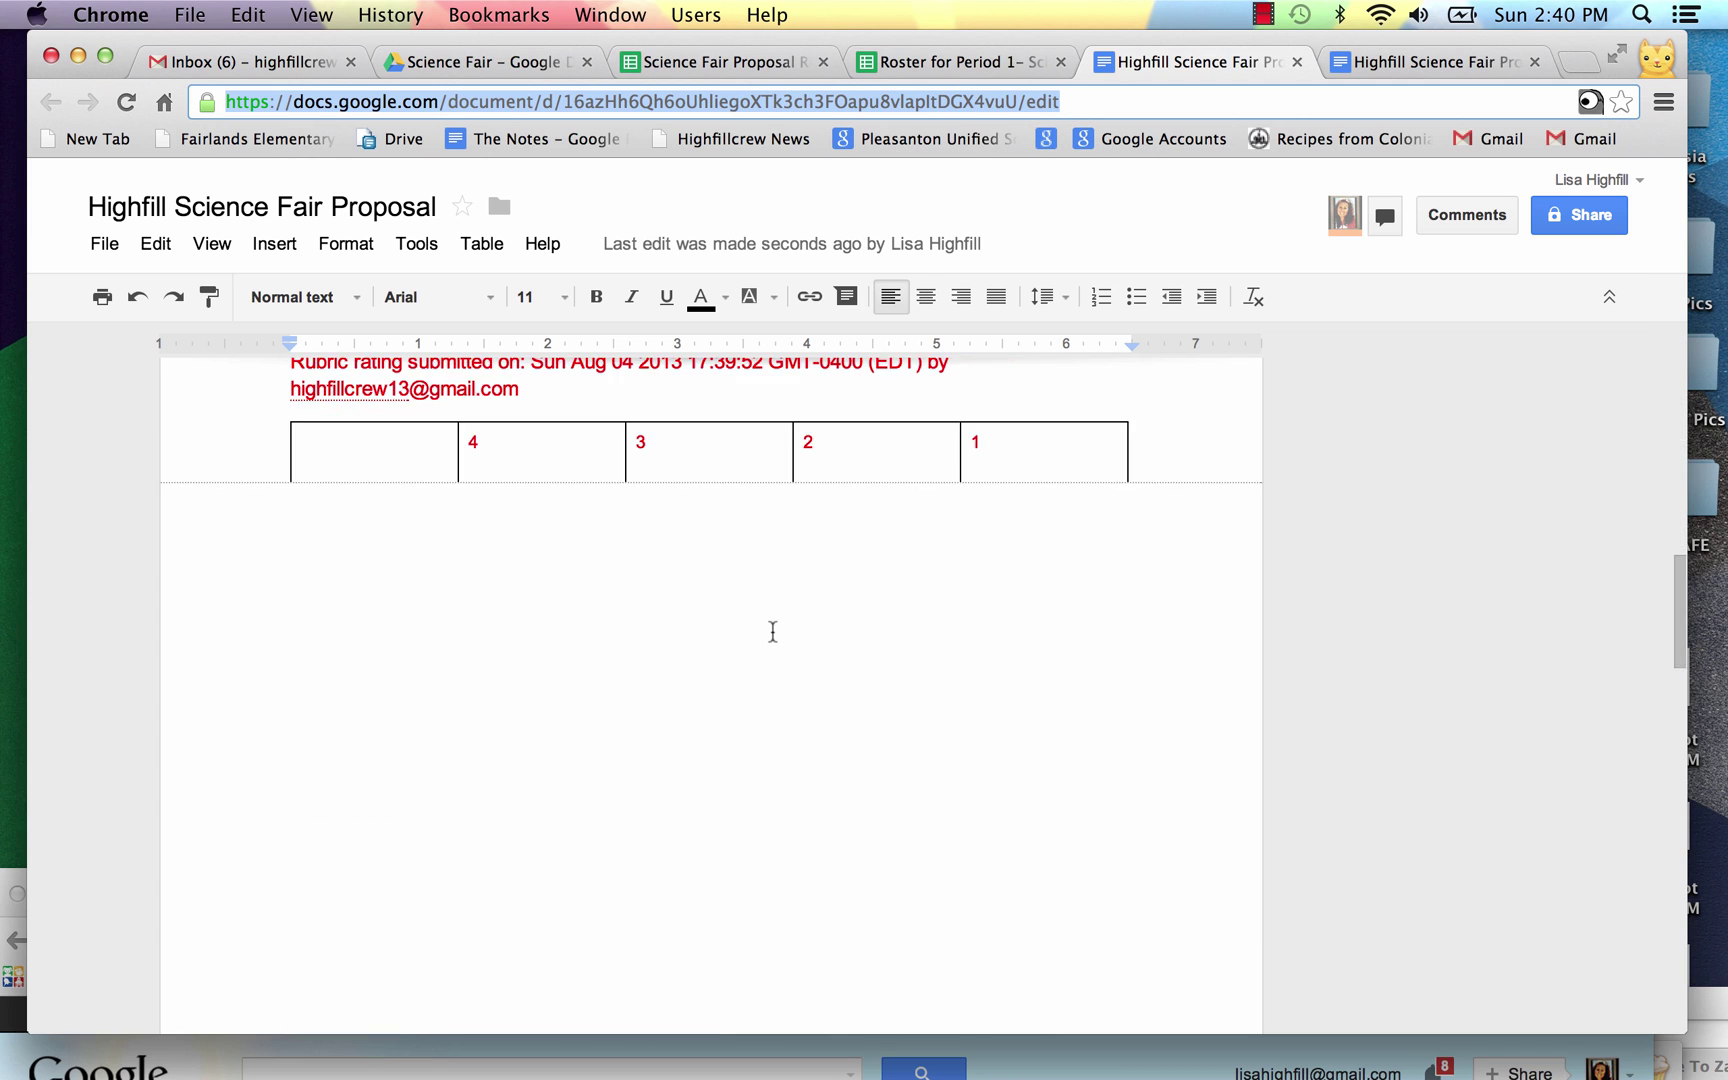
{"action": "scroll", "coordinate": [772, 631], "scroll_direction": "up", "scroll_amount": 6}
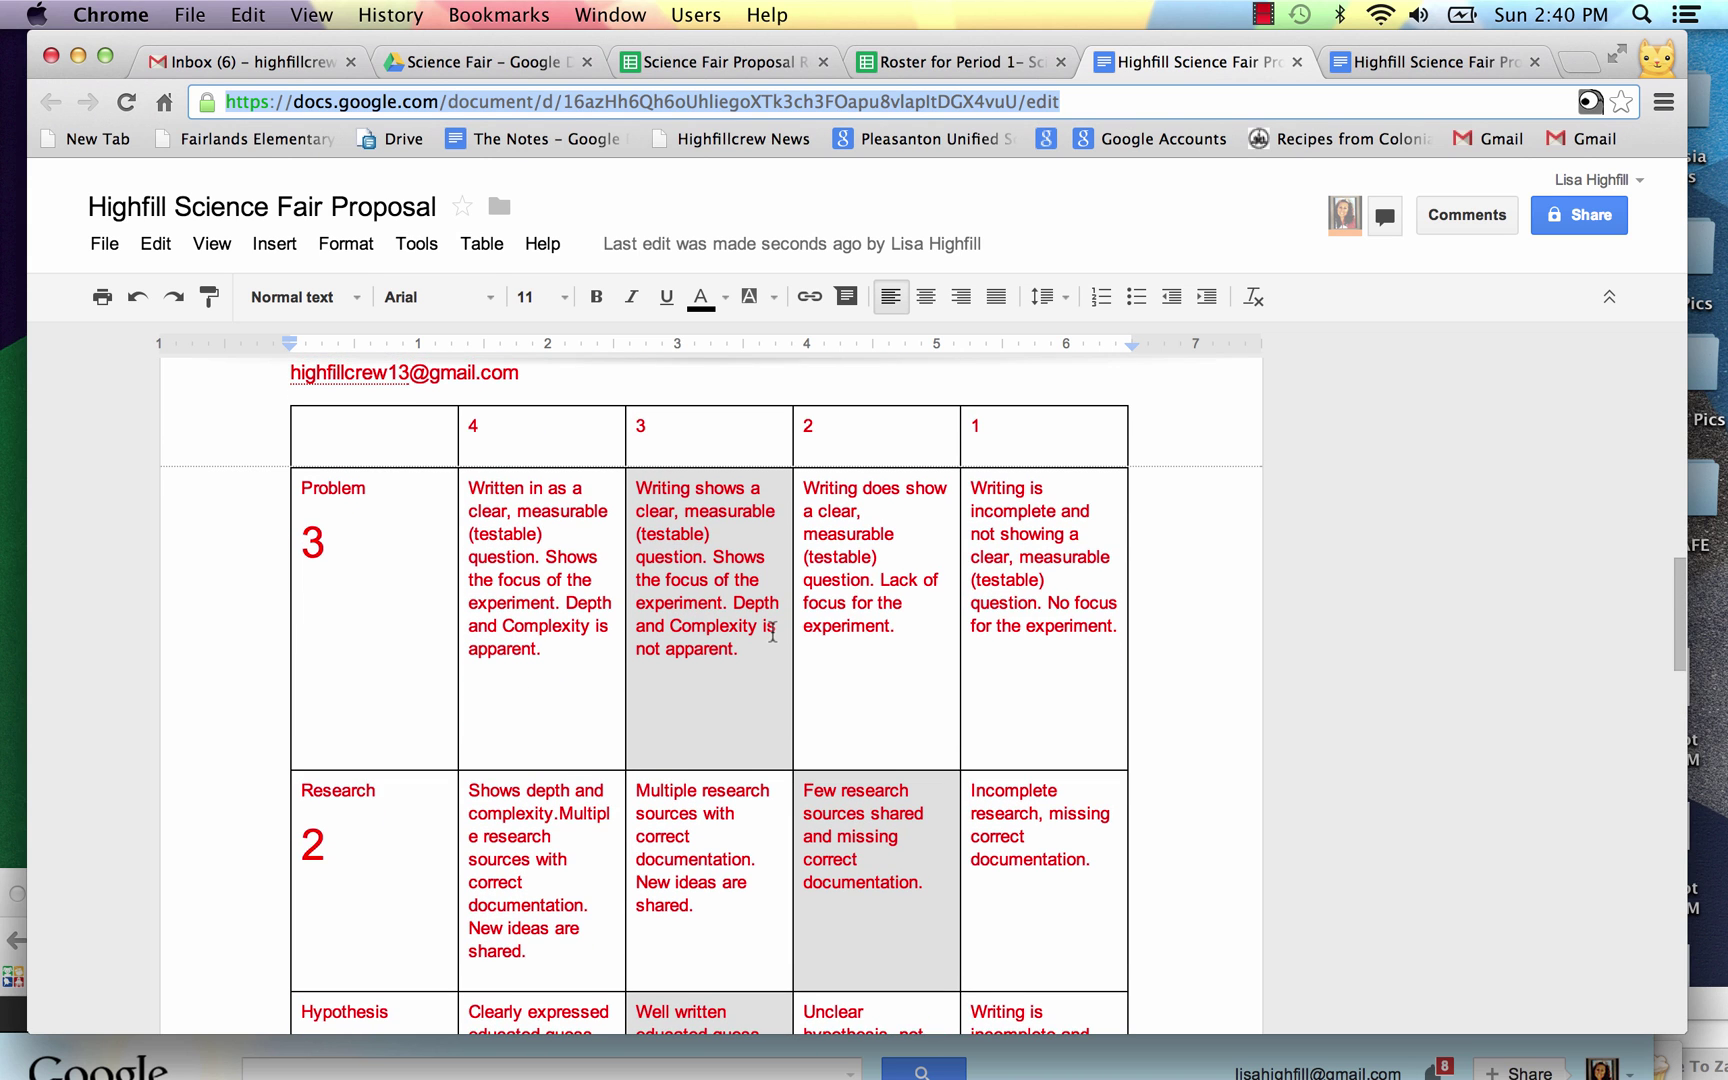
{"action": "scroll", "coordinate": [772, 631], "scroll_direction": "down", "scroll_amount": 3}
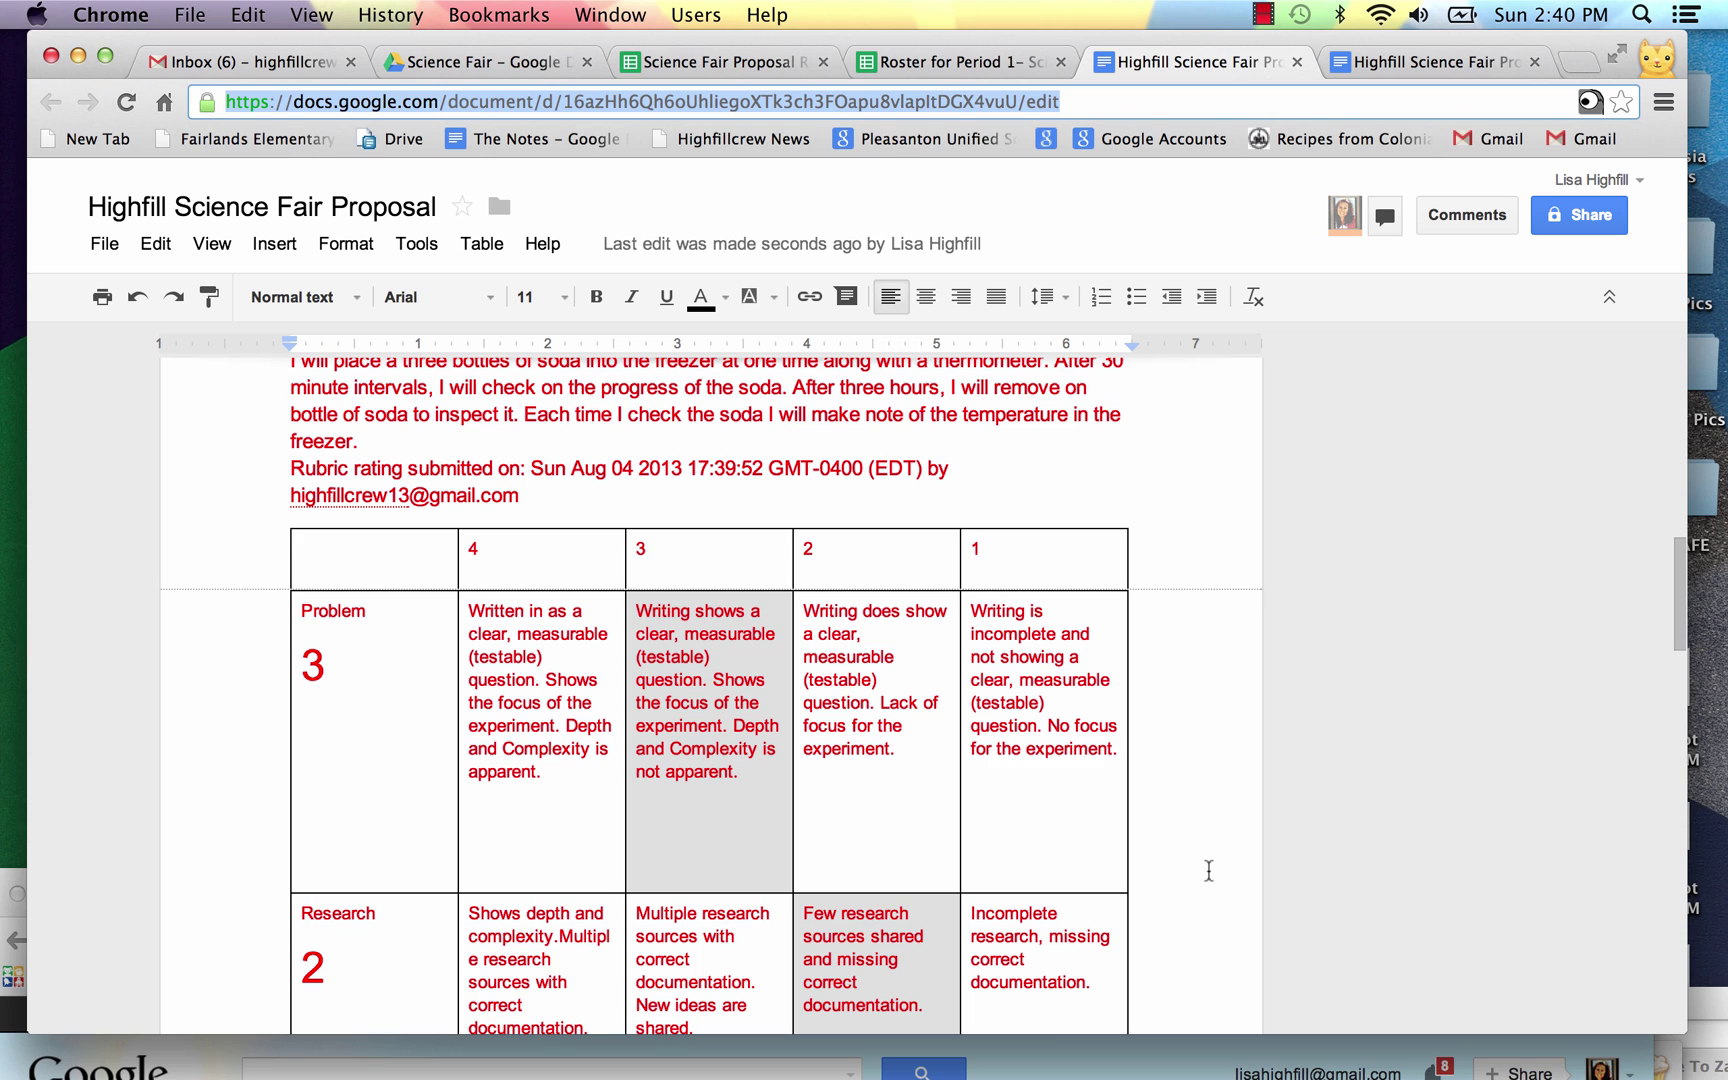
{"action": "scroll", "coordinate": [1208, 870], "scroll_direction": "down", "scroll_amount": 1}
{"action": "scroll", "coordinate": [1208, 870], "scroll_direction": "down", "scroll_amount": 2}
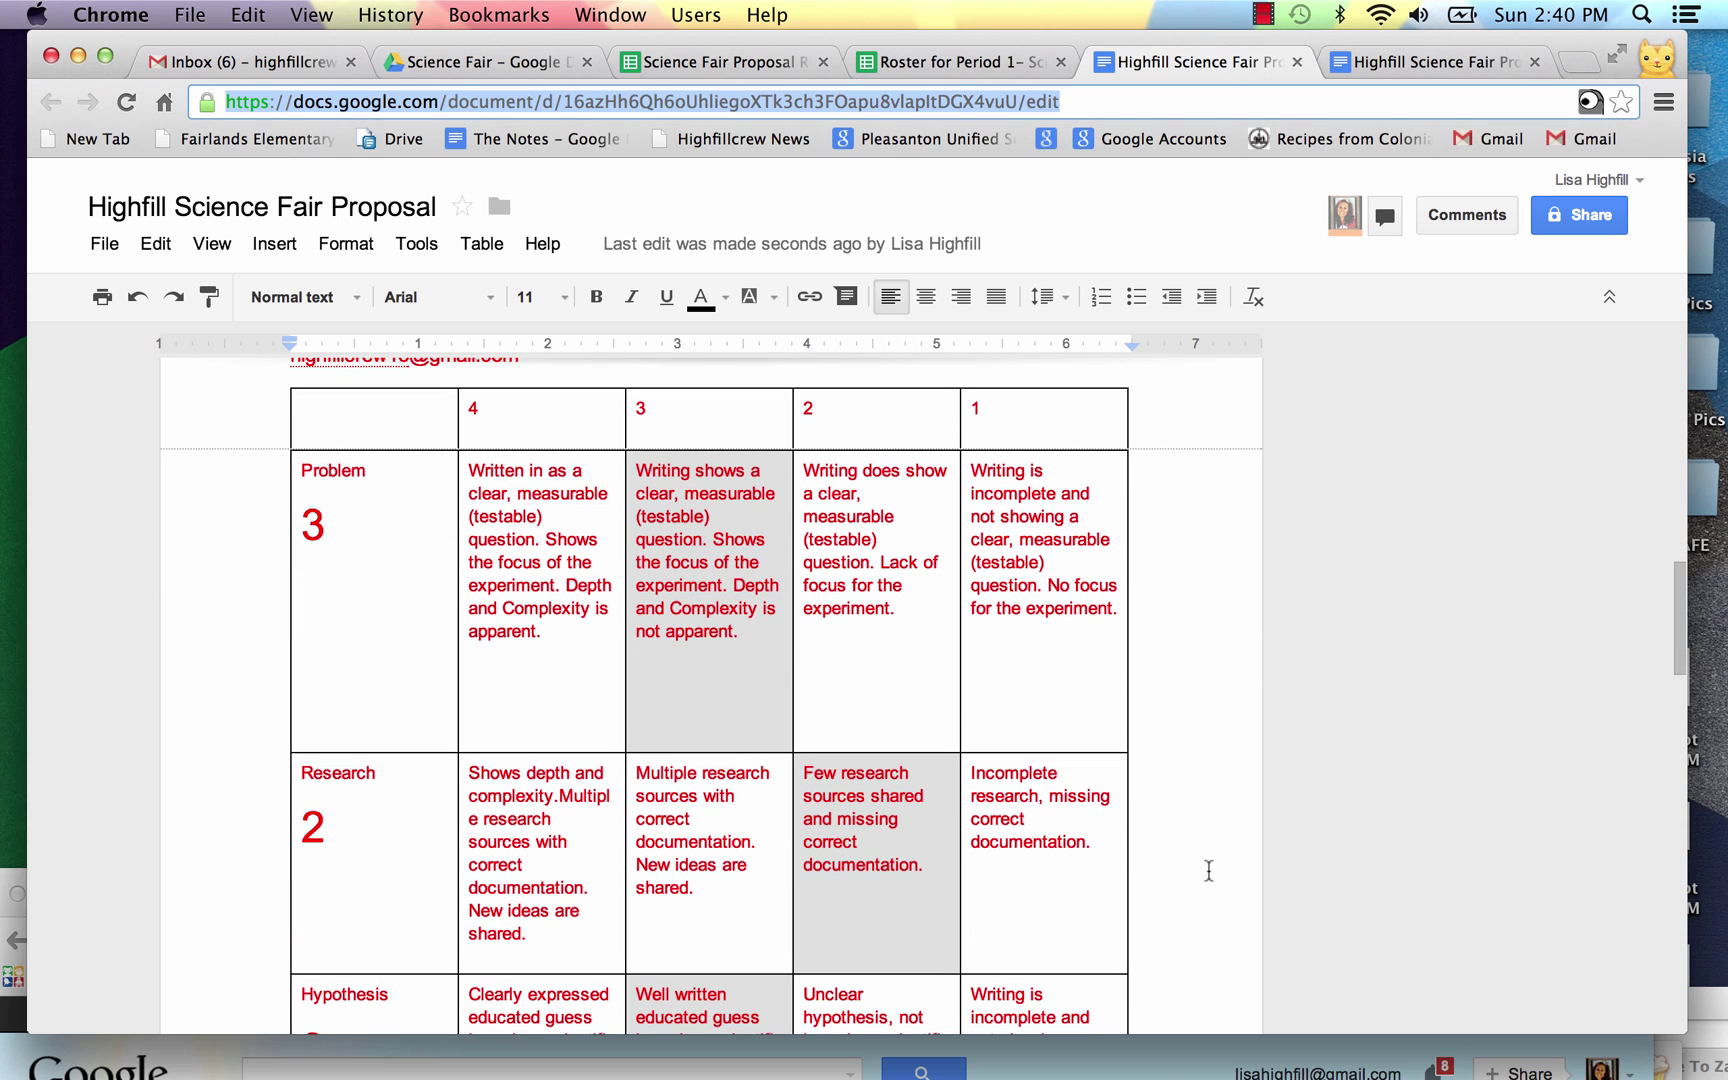
{"action": "scroll", "coordinate": [1208, 870], "scroll_direction": "down", "scroll_amount": 1}
{"action": "scroll", "coordinate": [1208, 870], "scroll_direction": "up", "scroll_amount": 9}
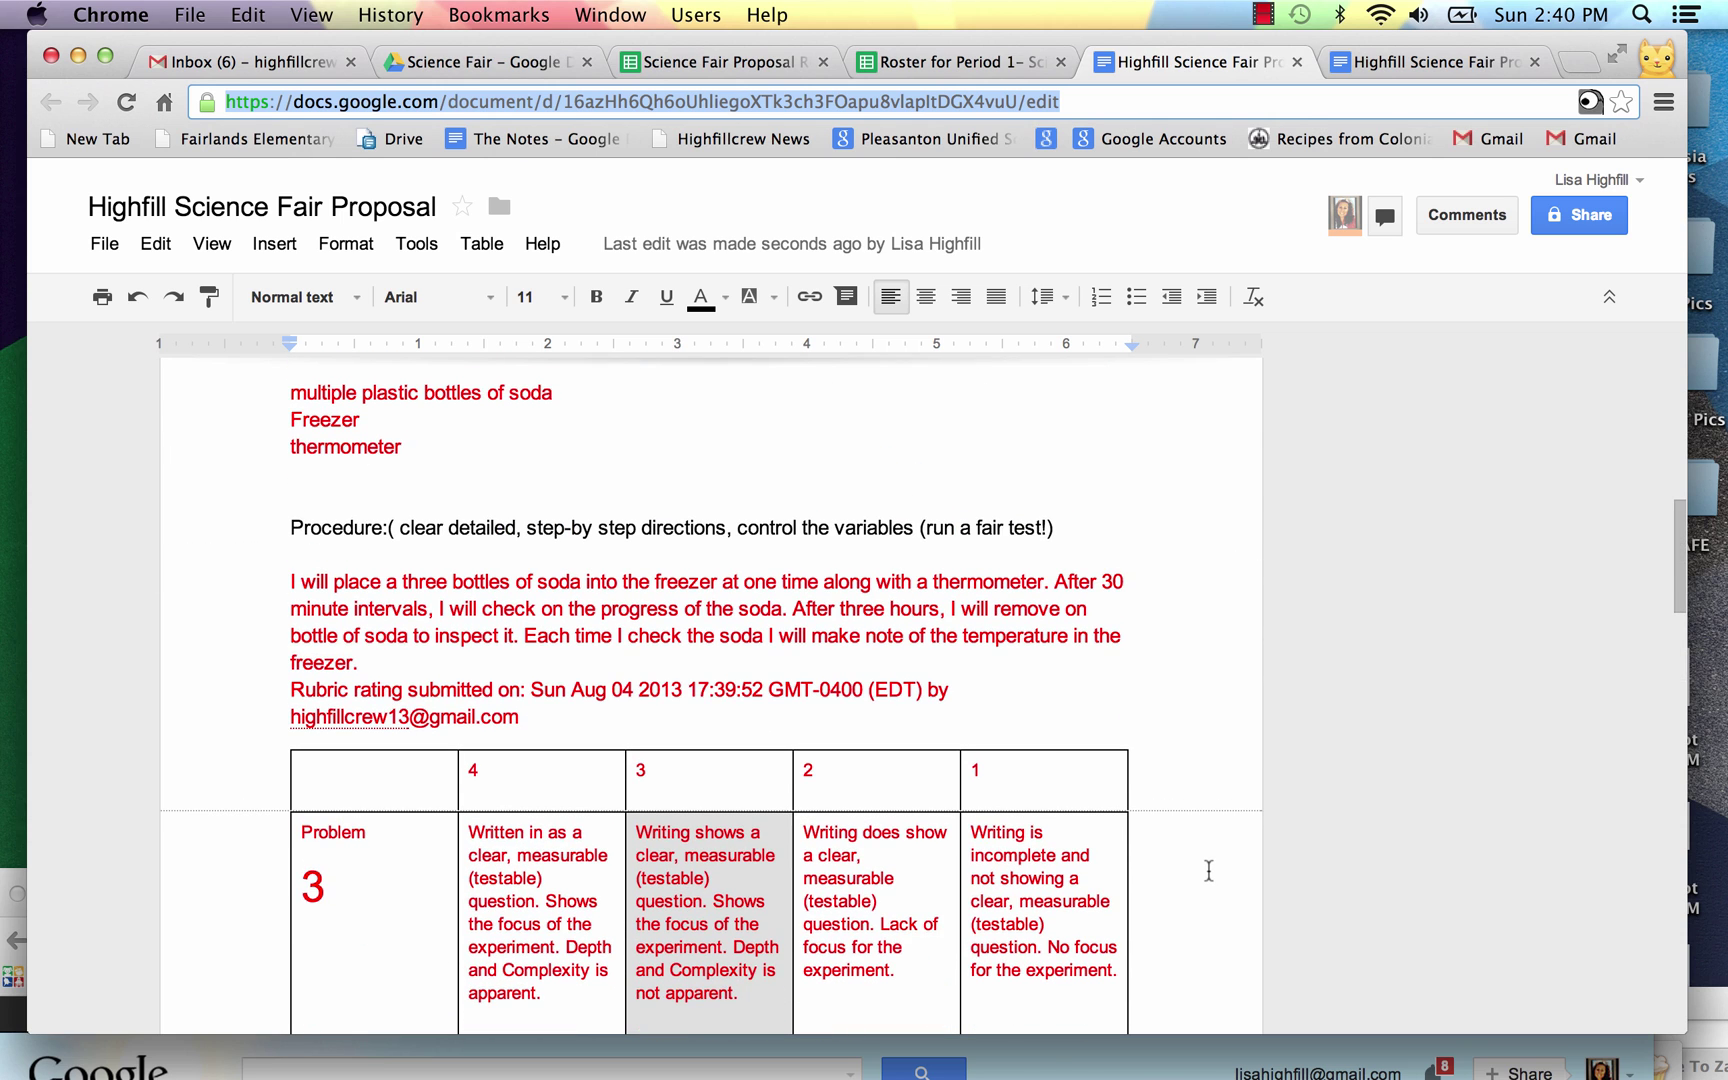
{"action": "scroll", "coordinate": [1208, 870], "scroll_direction": "down", "scroll_amount": 8}
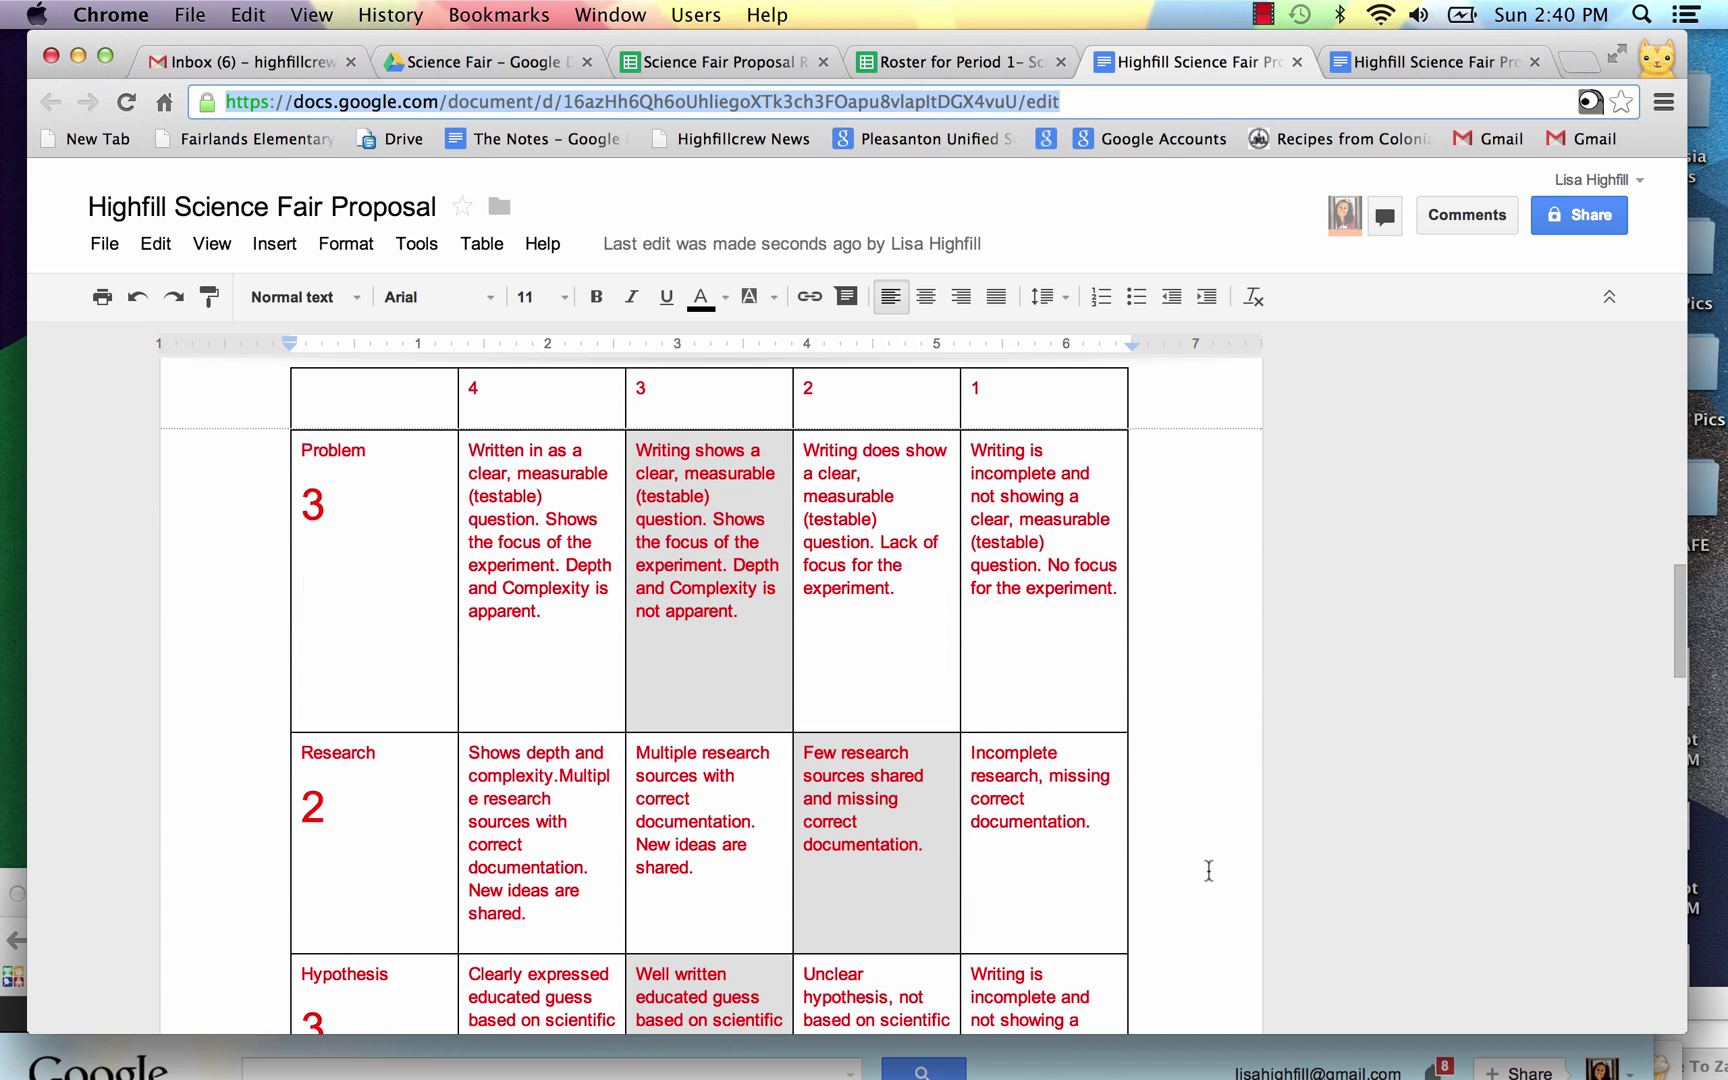
{"action": "scroll", "coordinate": [1208, 870], "scroll_direction": "down", "scroll_amount": 15}
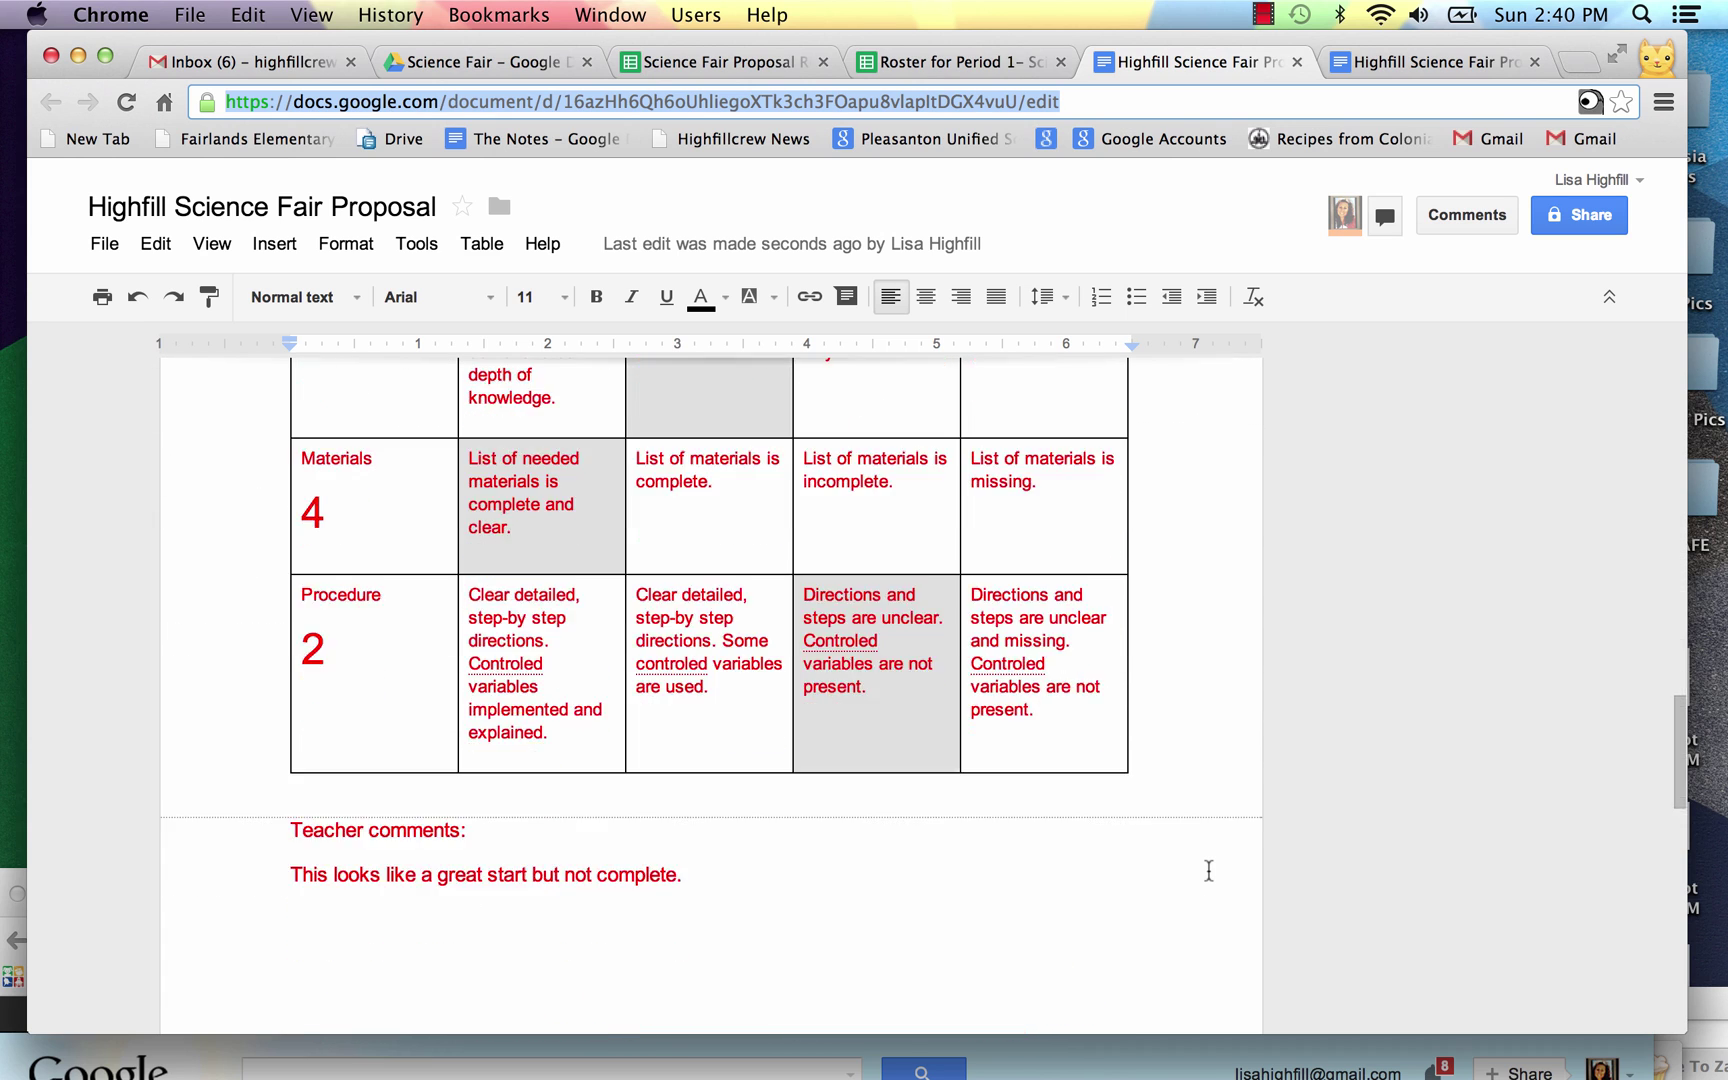
{"action": "scroll", "coordinate": [1208, 870], "scroll_direction": "down", "scroll_amount": 4}
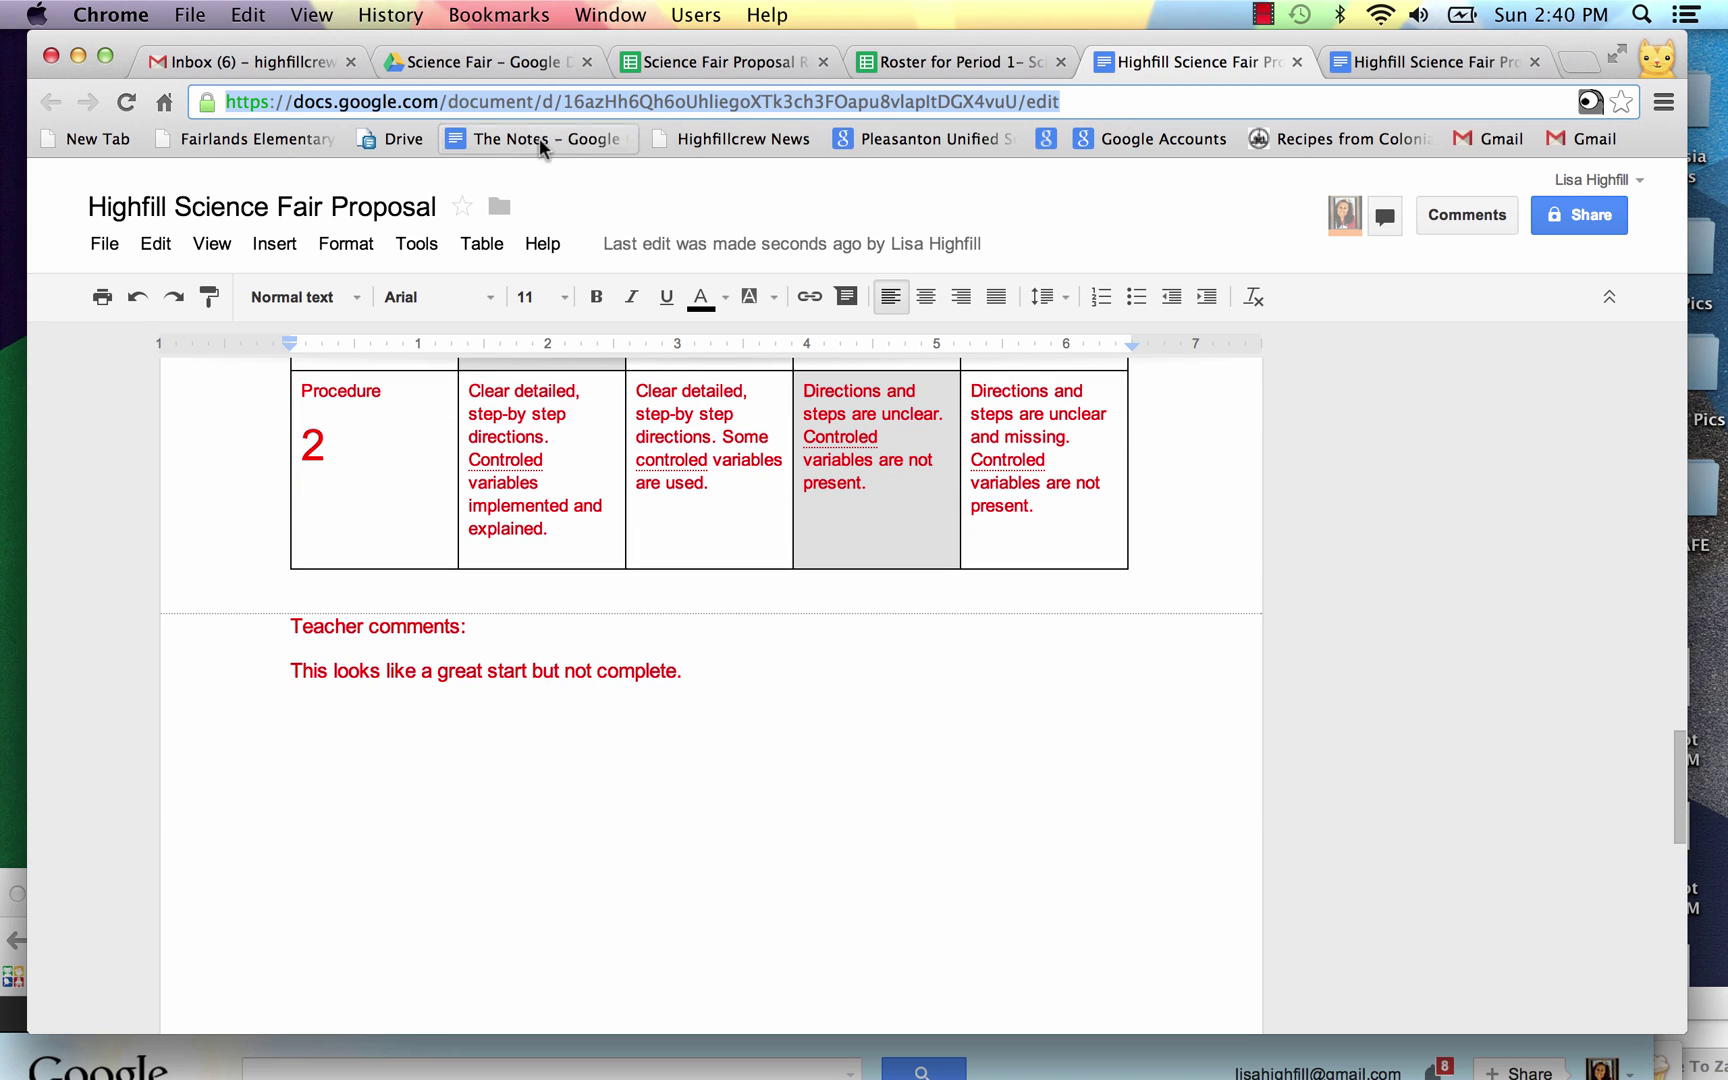
- Open the 'Rubric assessment submitted' Gmail message and read its rubric scores and comment, then uncover the Doc
{"action": "left_click_drag", "start_coordinate": [549, 38], "coordinate": [714, 8]}
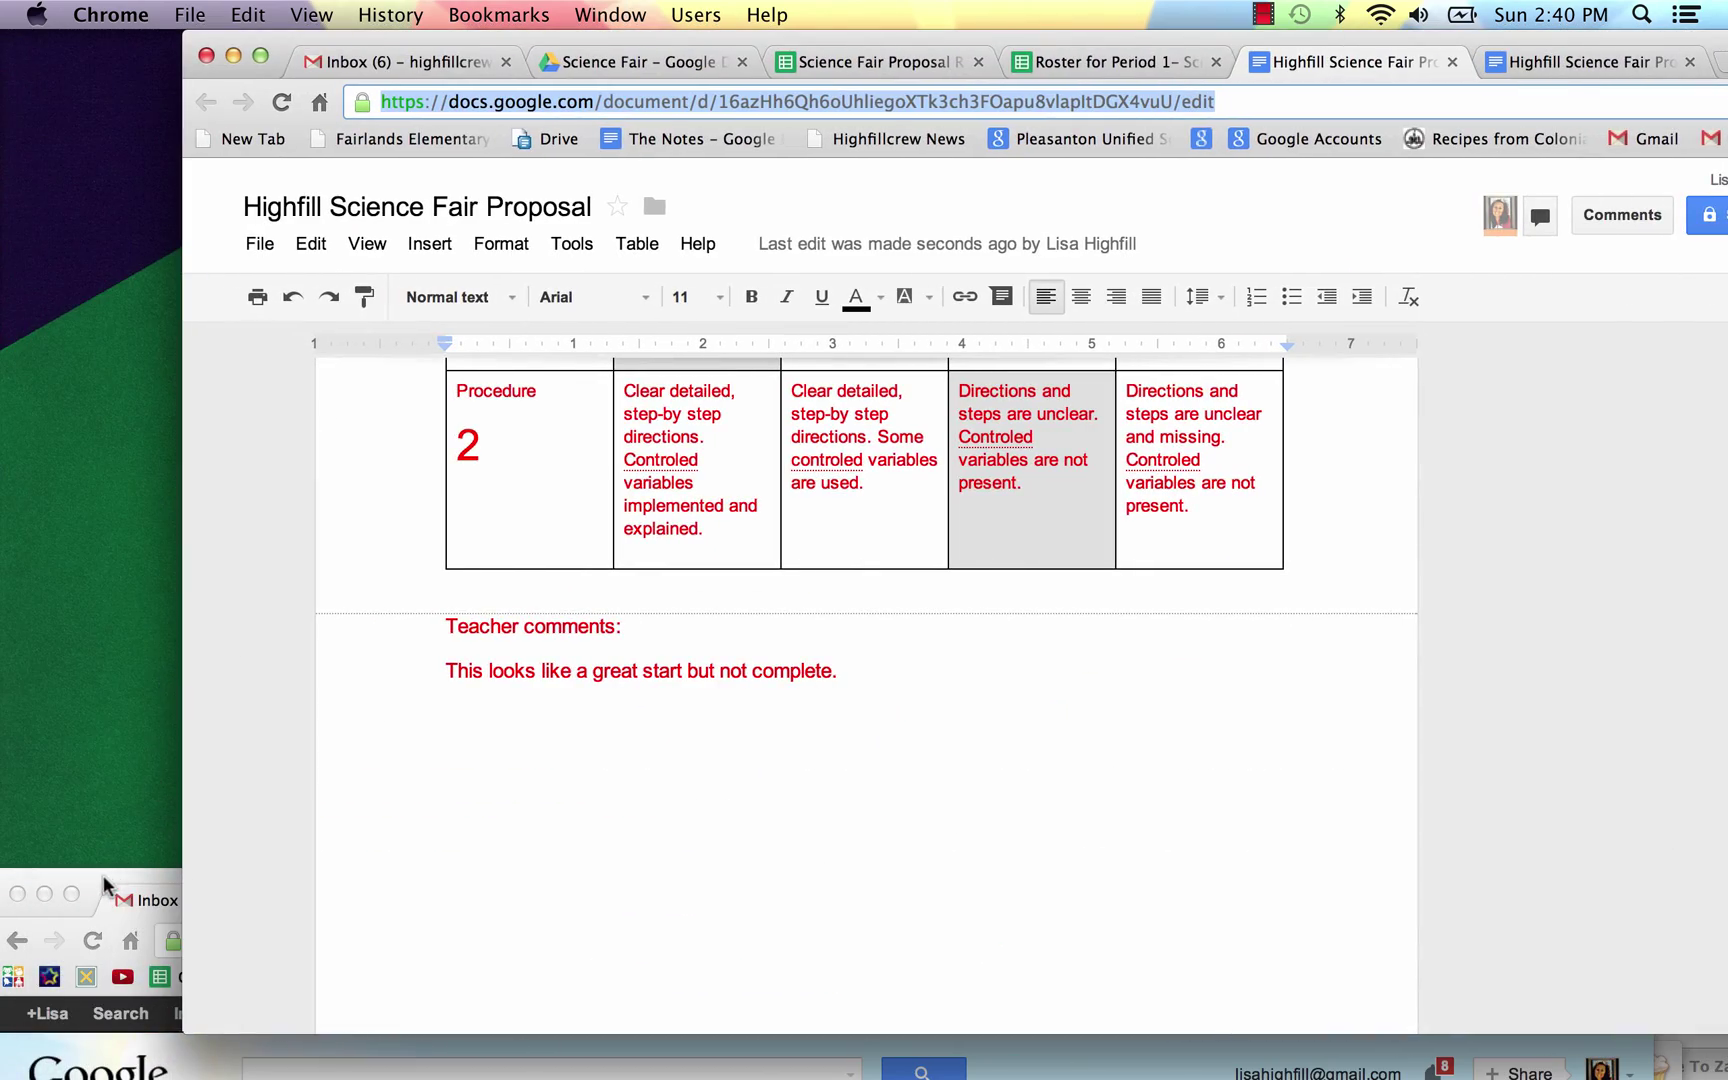
{"action": "left_click_drag", "start_coordinate": [116, 885], "coordinate": [157, 42]}
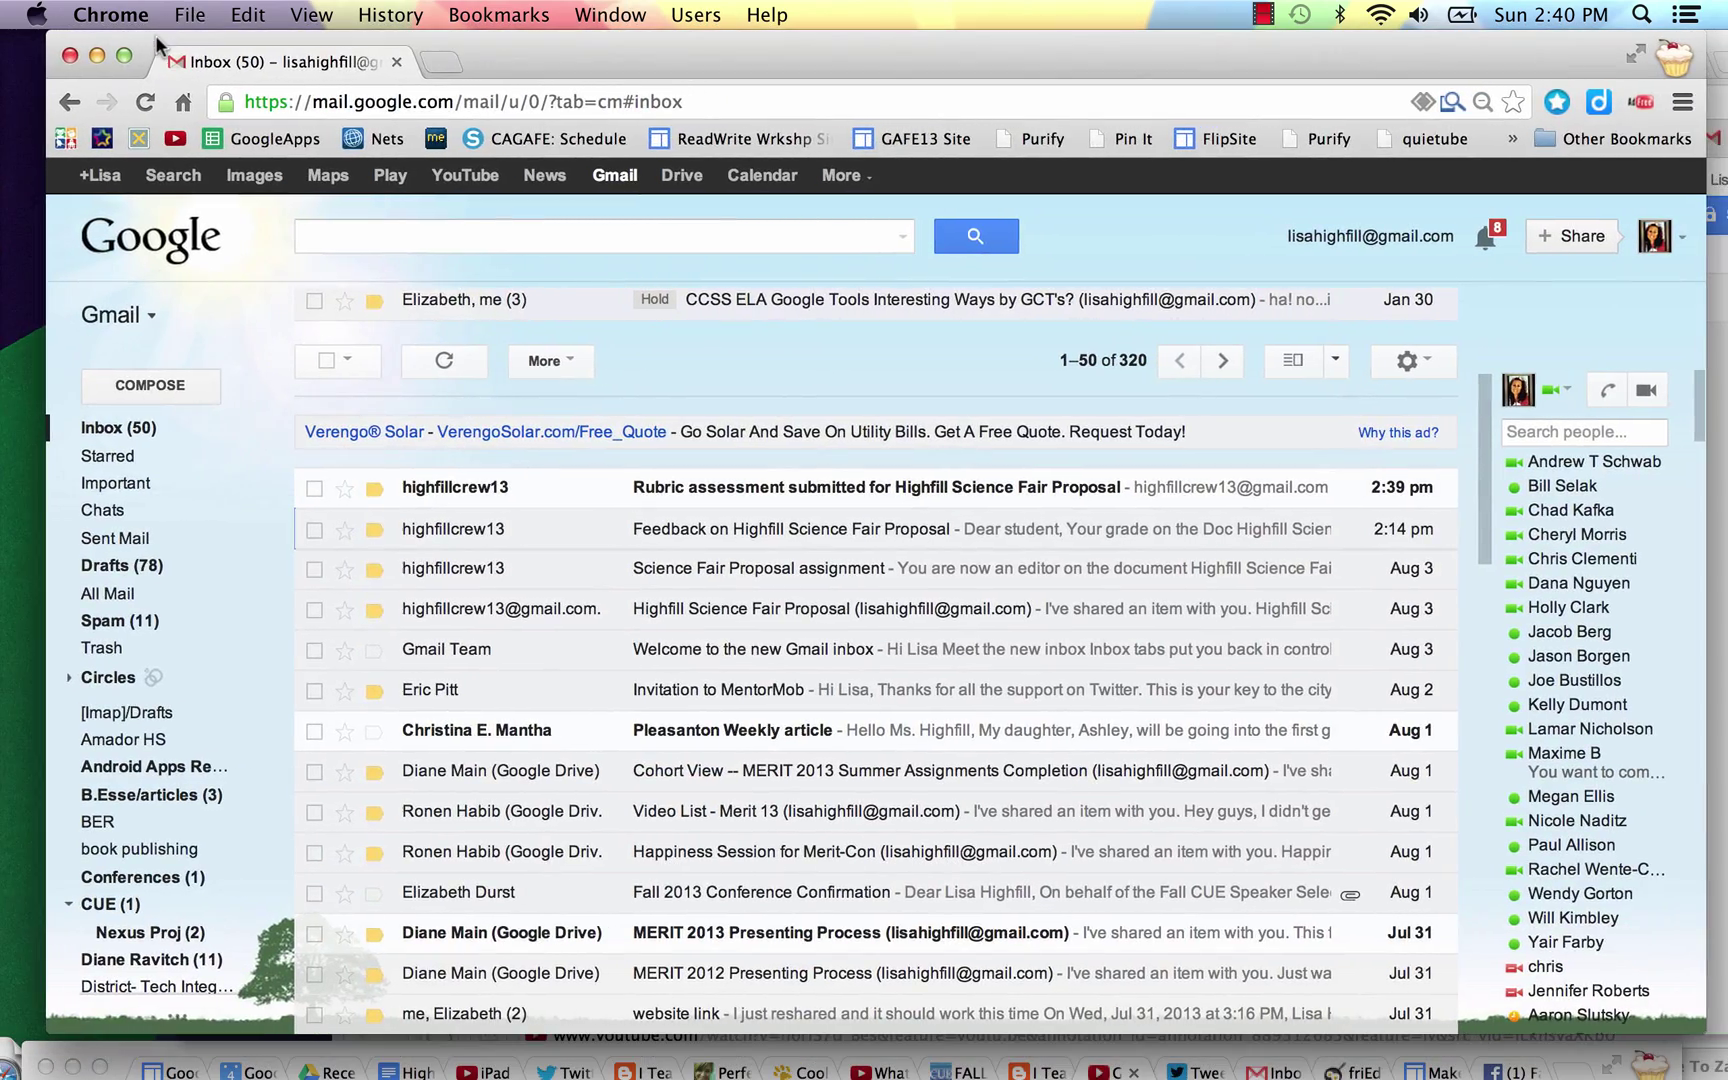
{"action": "left_click", "coordinate": [752, 490]}
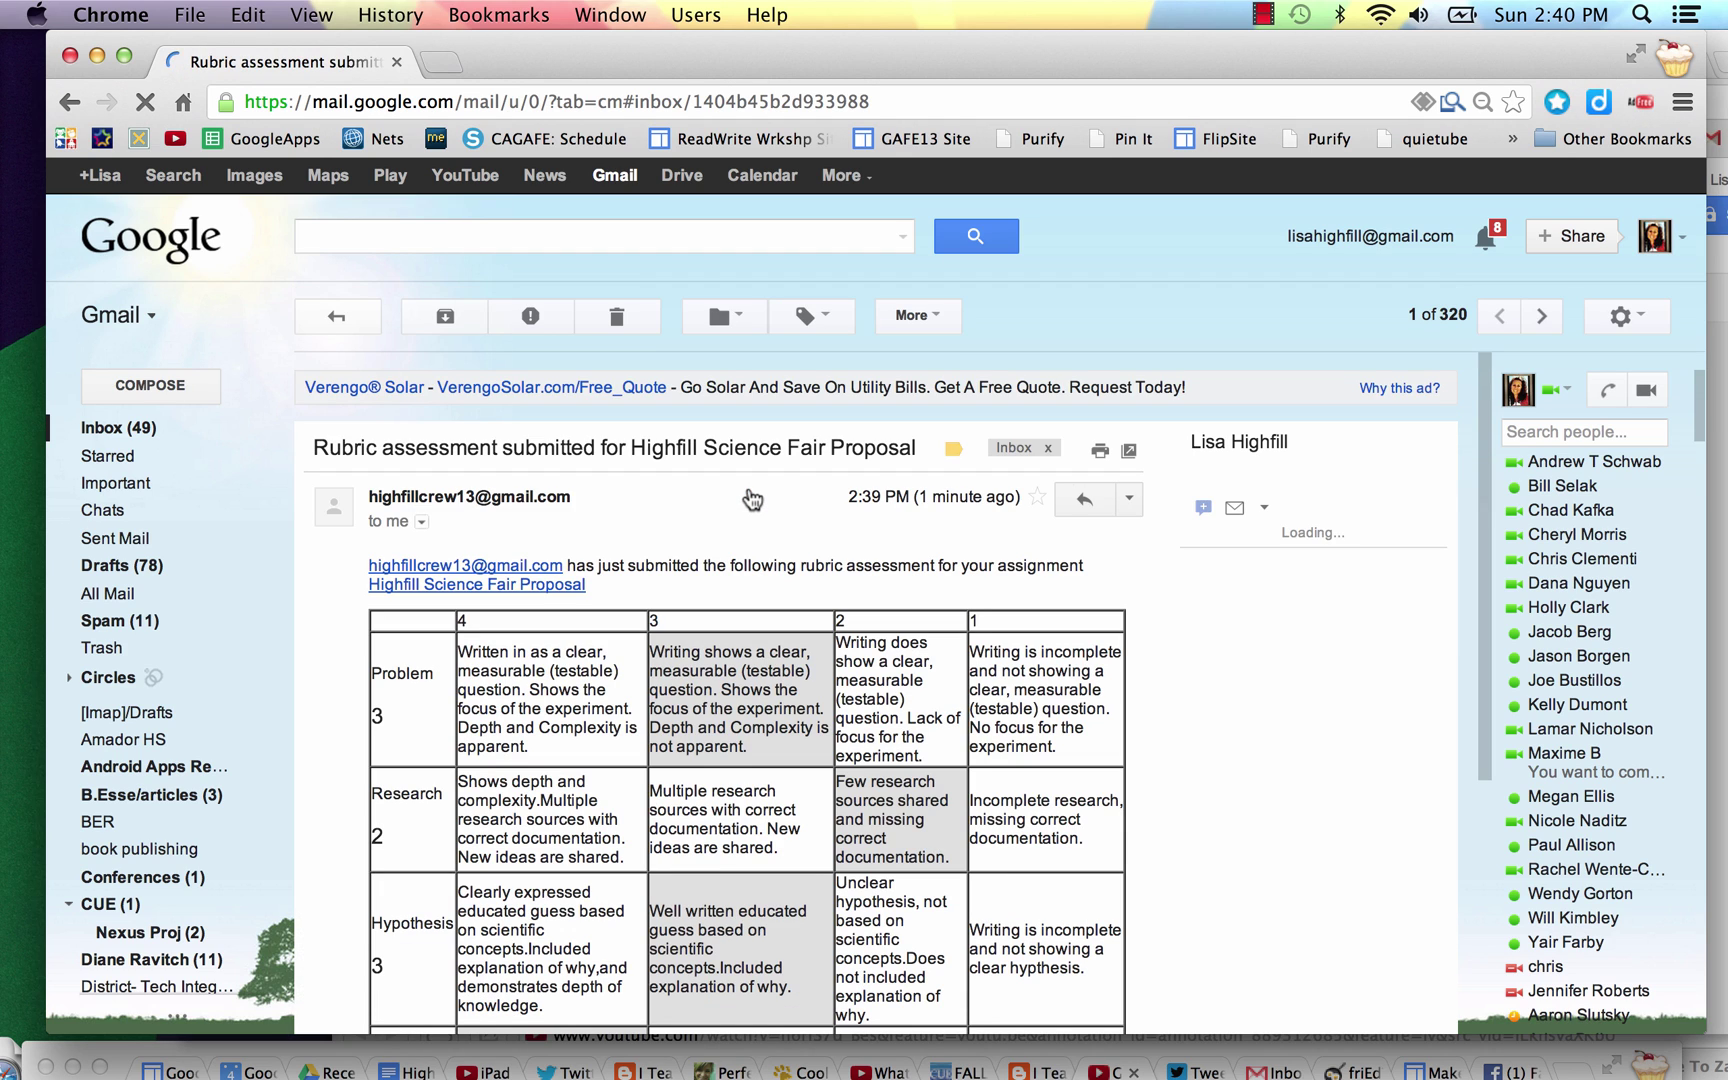
{"action": "scroll", "coordinate": [1073, 778], "scroll_direction": "down", "scroll_amount": 3}
{"action": "scroll", "coordinate": [1073, 778], "scroll_direction": "down", "scroll_amount": 4}
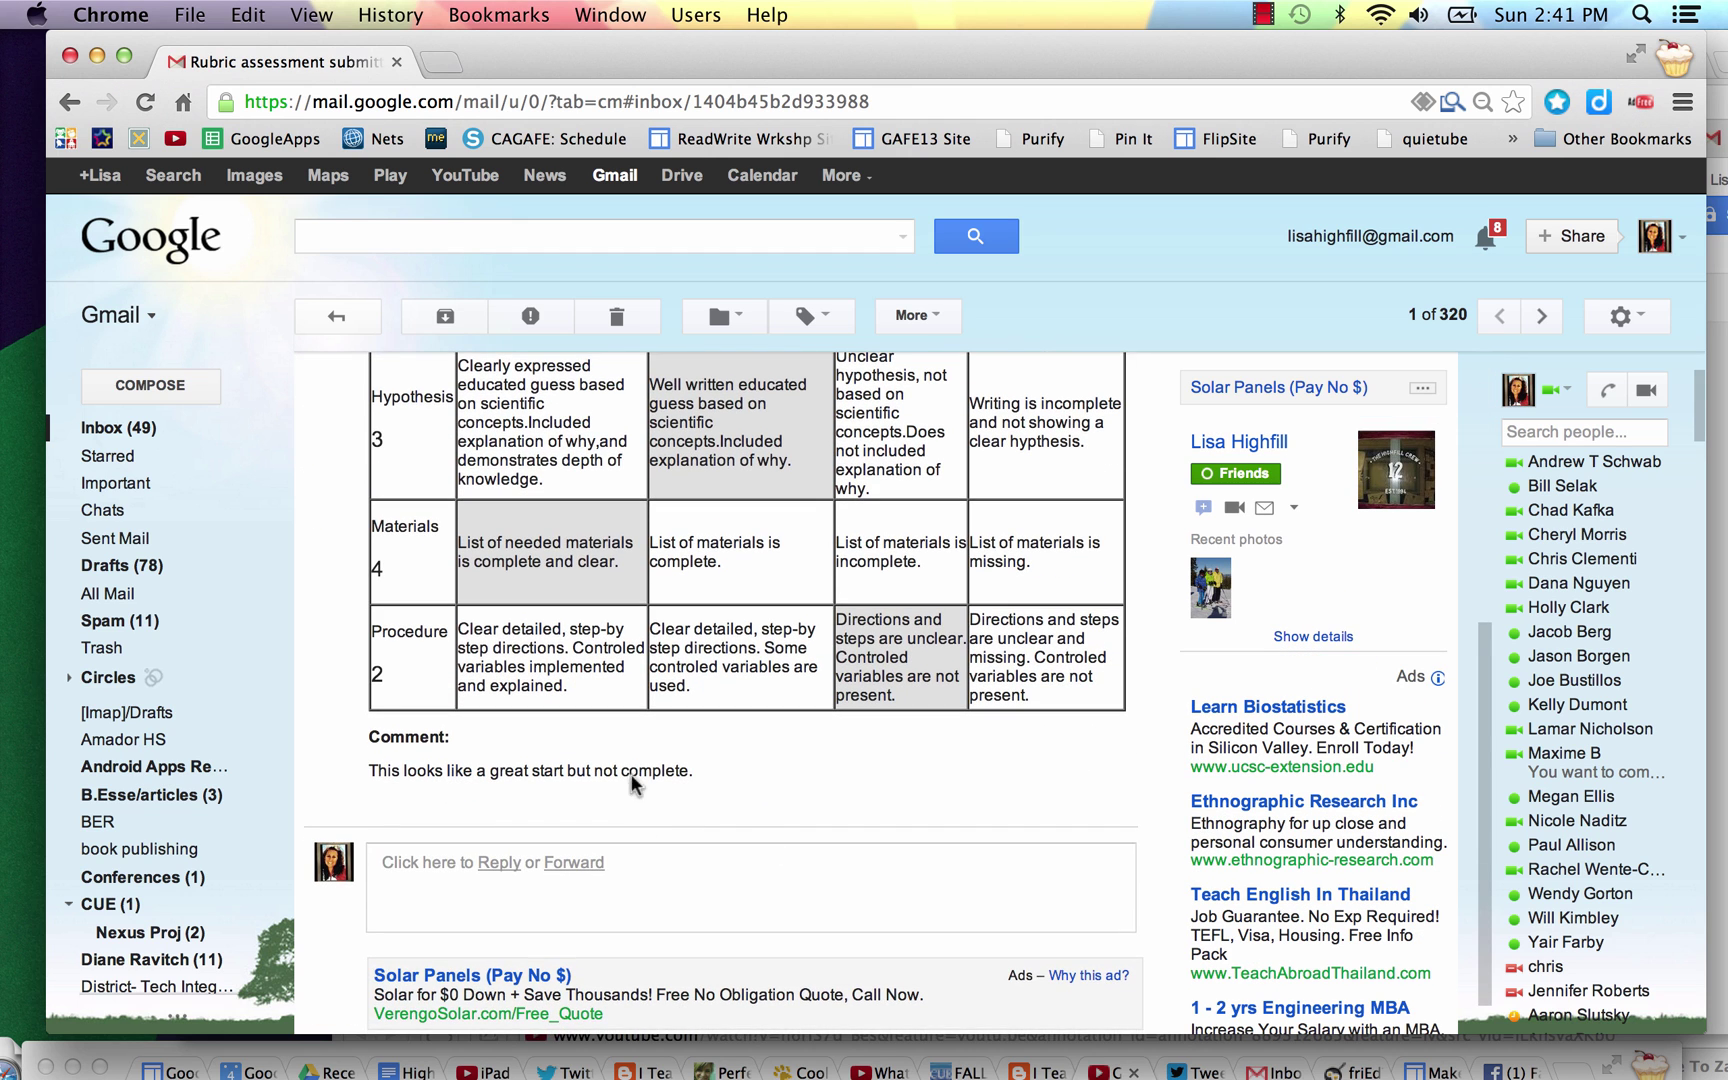
{"action": "scroll", "coordinate": [786, 665], "scroll_direction": "up", "scroll_amount": 3}
{"action": "scroll", "coordinate": [786, 665], "scroll_direction": "up", "scroll_amount": 5}
{"action": "left_click_drag", "start_coordinate": [839, 47], "coordinate": [808, 658]}
- Close the Science Fair Proposal Rubric spreadsheet
{"action": "left_click", "coordinate": [1044, 196]}
{"action": "left_click_drag", "start_coordinate": [1057, 34], "coordinate": [906, 32]}
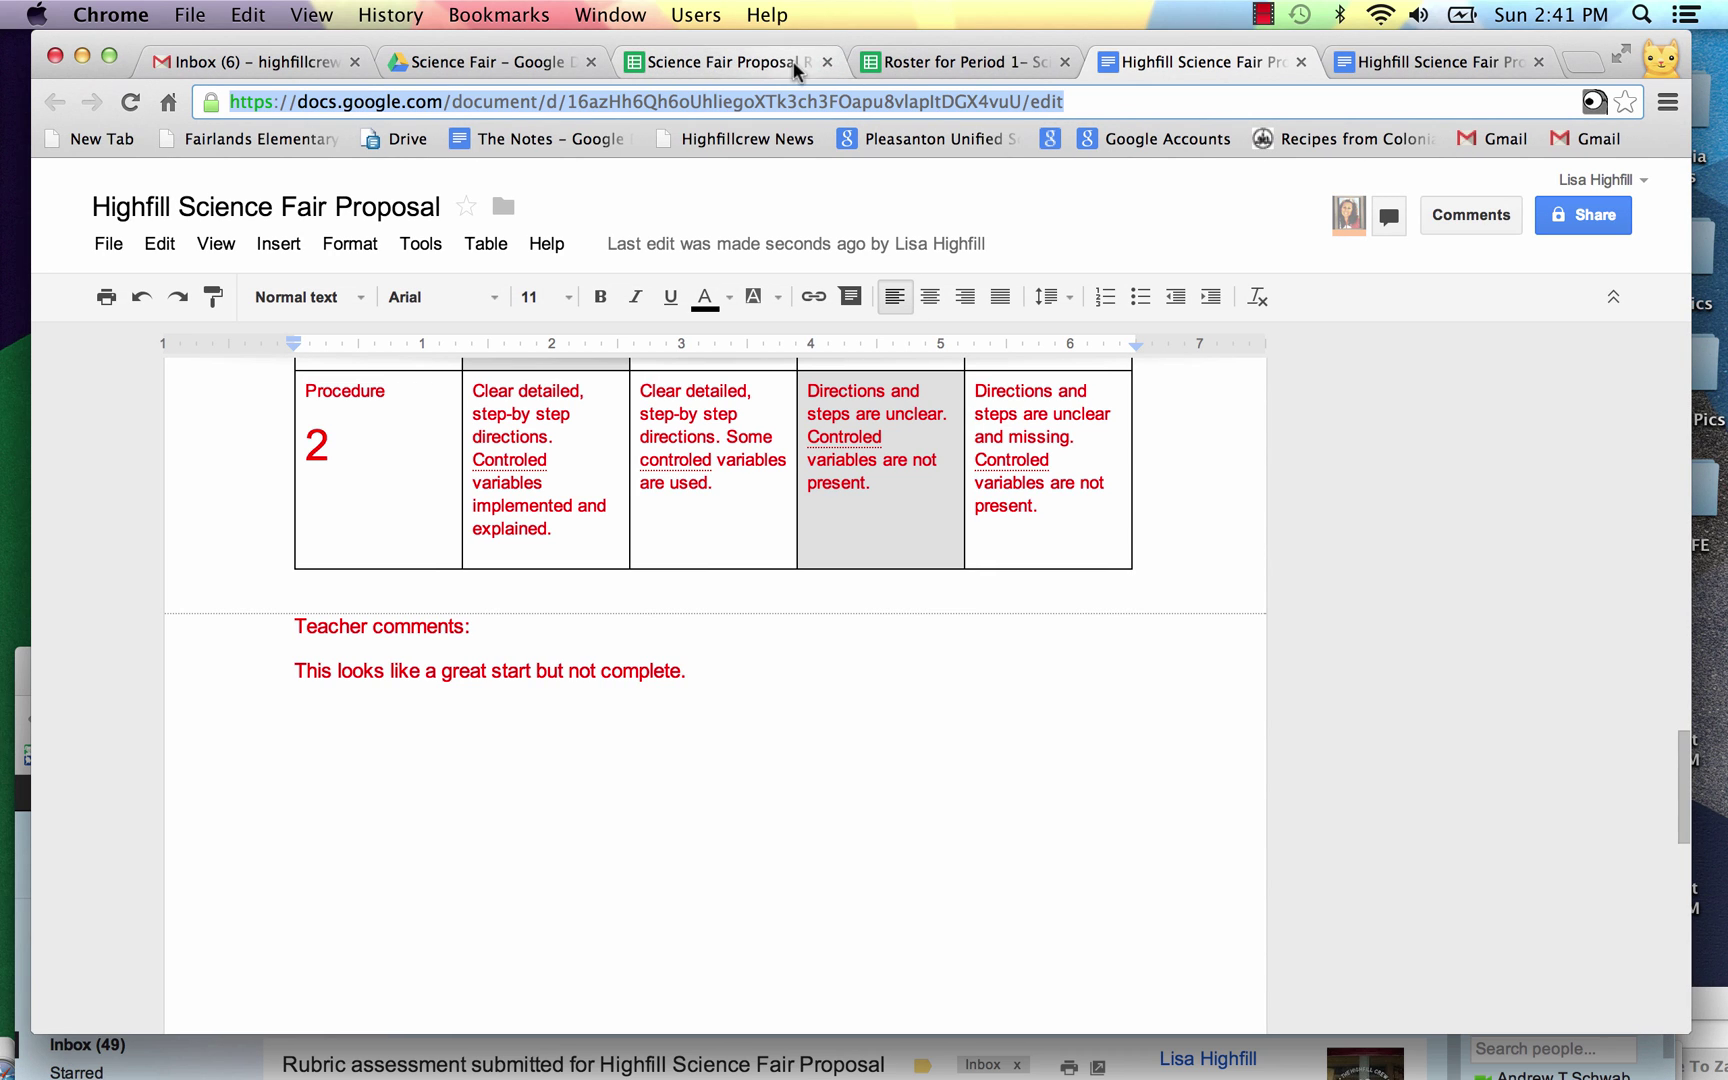
{"action": "left_click", "coordinate": [735, 68]}
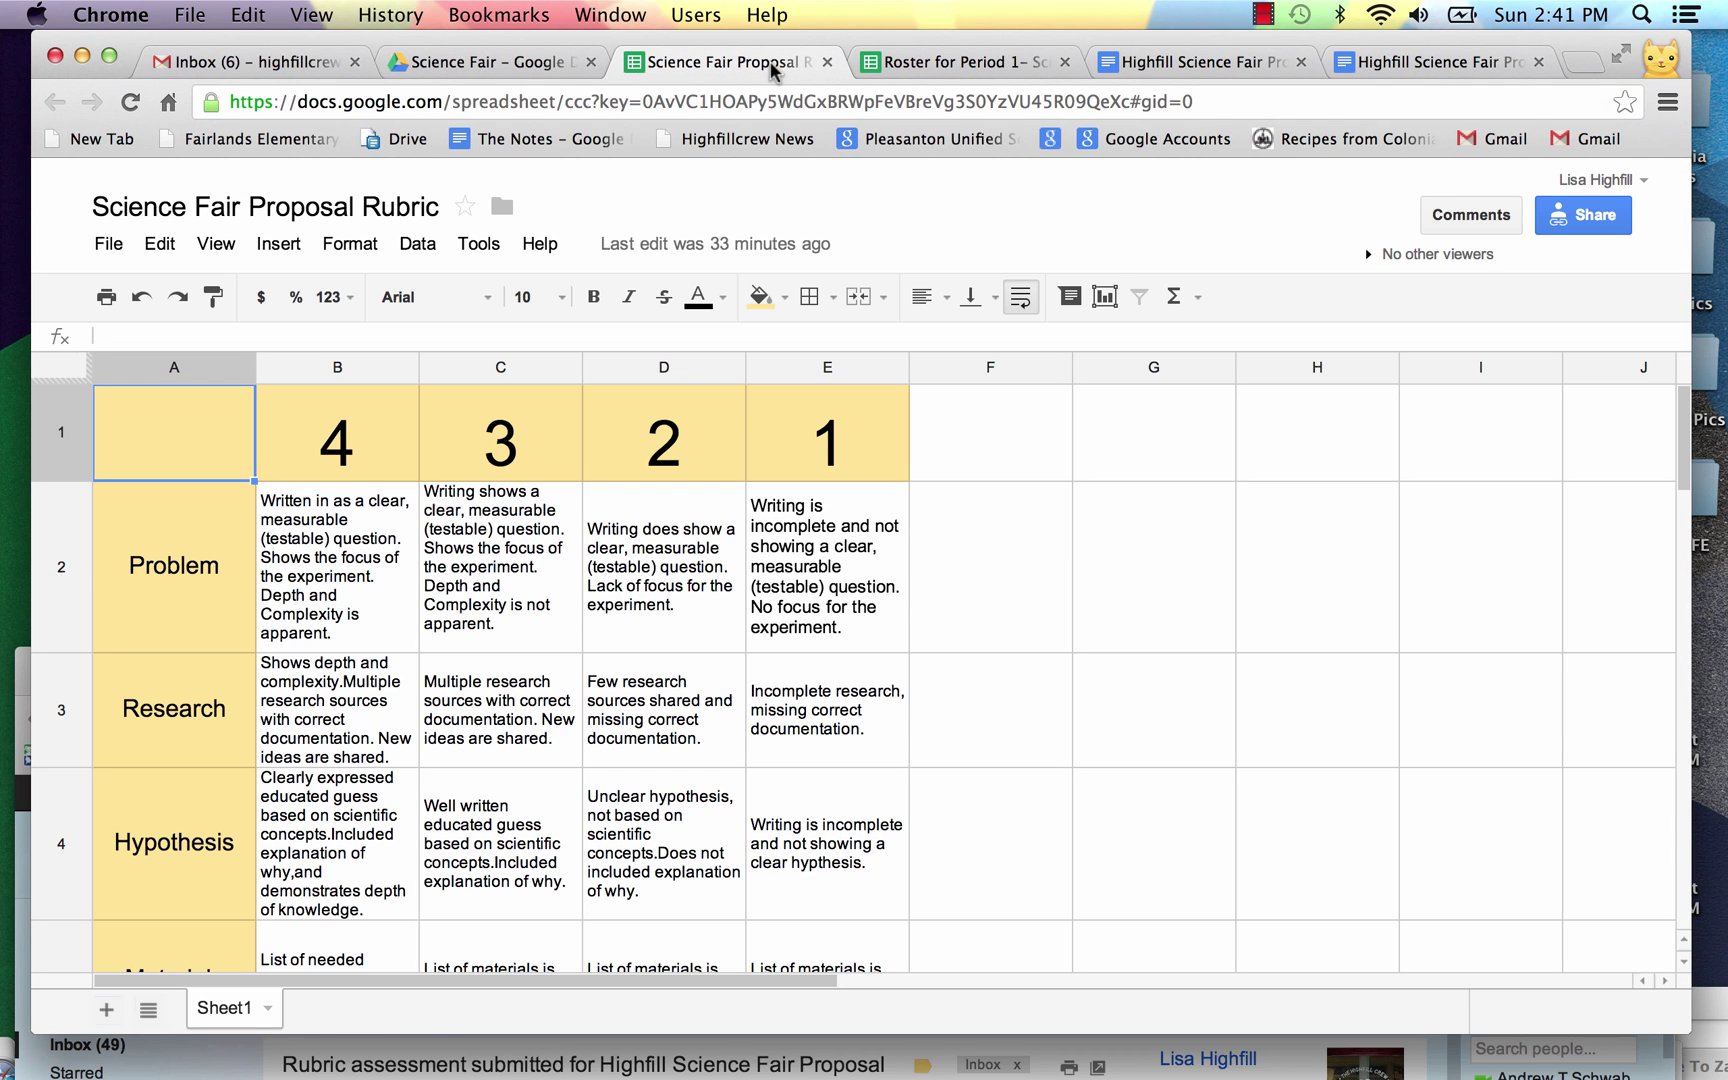
{"action": "left_click", "coordinate": [827, 63]}
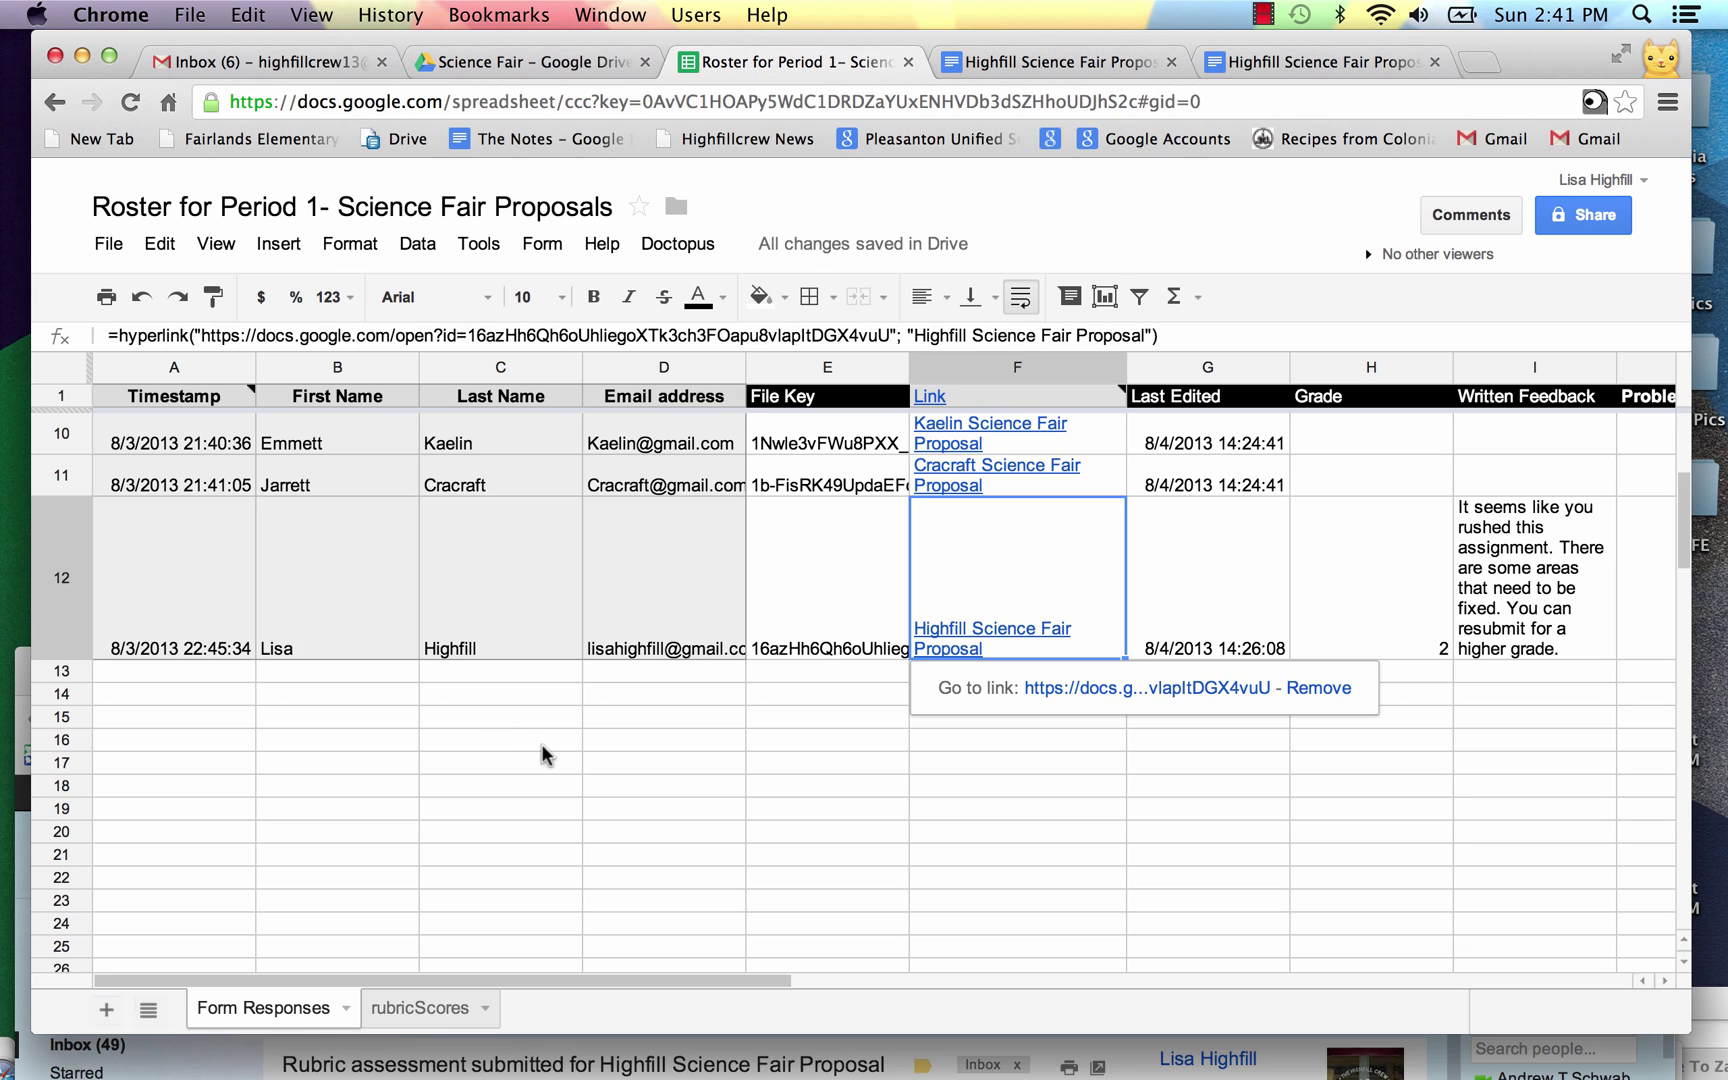
- Select roster row 12 and view its logged scores 3, 2, 3, 4, 2, comment and count 1
{"action": "left_click", "coordinate": [509, 740]}
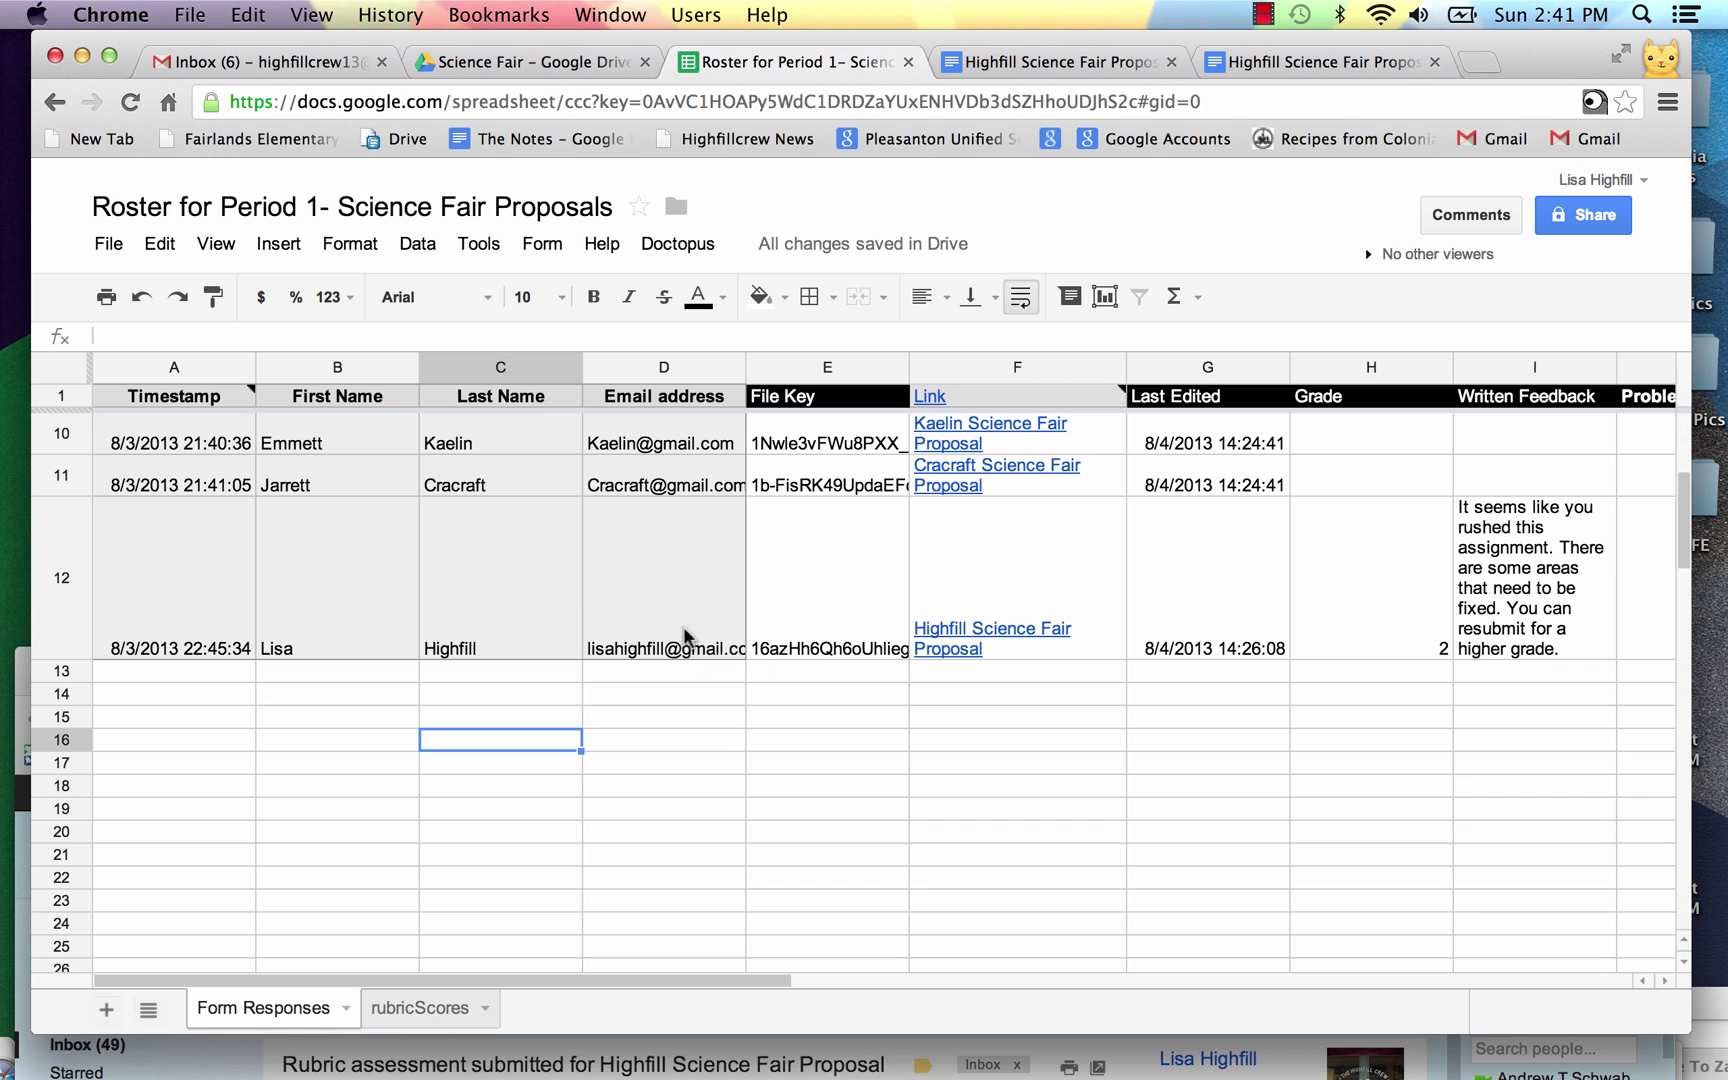
{"action": "left_click", "coordinate": [58, 574]}
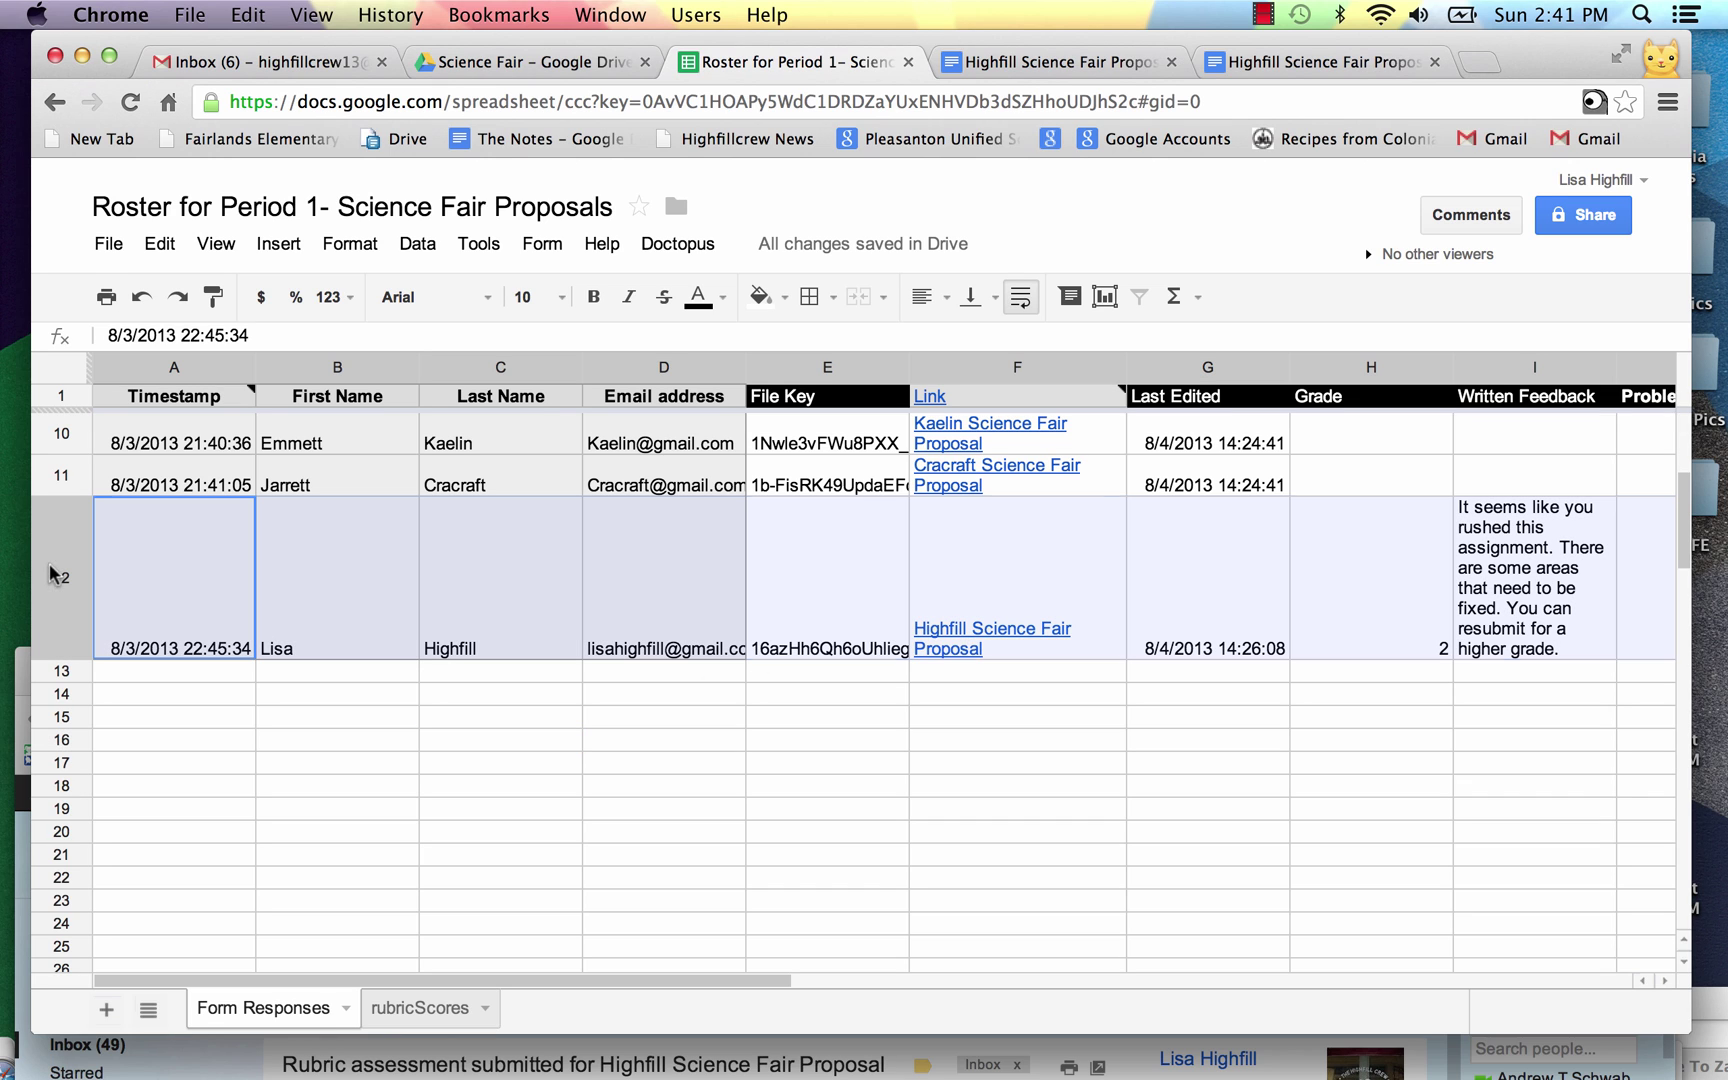
{"action": "scroll", "coordinate": [673, 578], "scroll_direction": "right", "scroll_amount": 5}
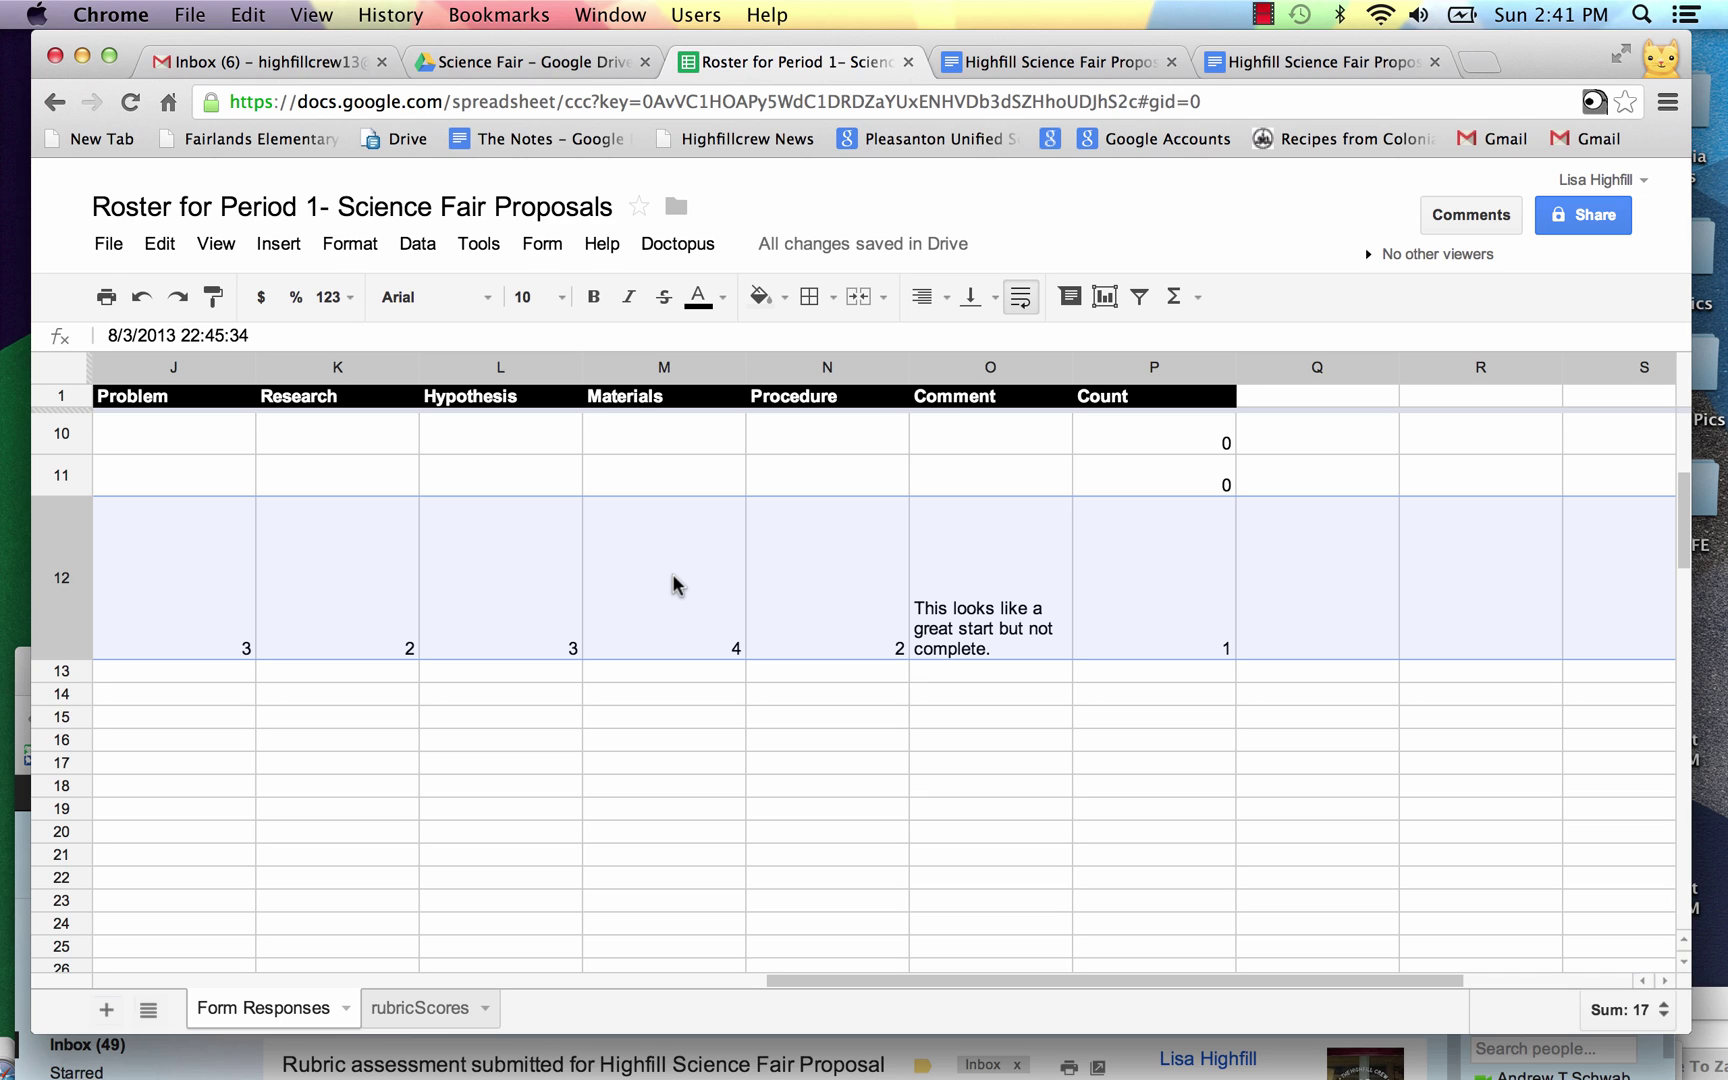
{"action": "scroll", "coordinate": [354, 587], "scroll_direction": "left", "scroll_amount": 3}
{"action": "left_click_drag", "start_coordinate": [843, 981], "coordinate": [941, 964]}
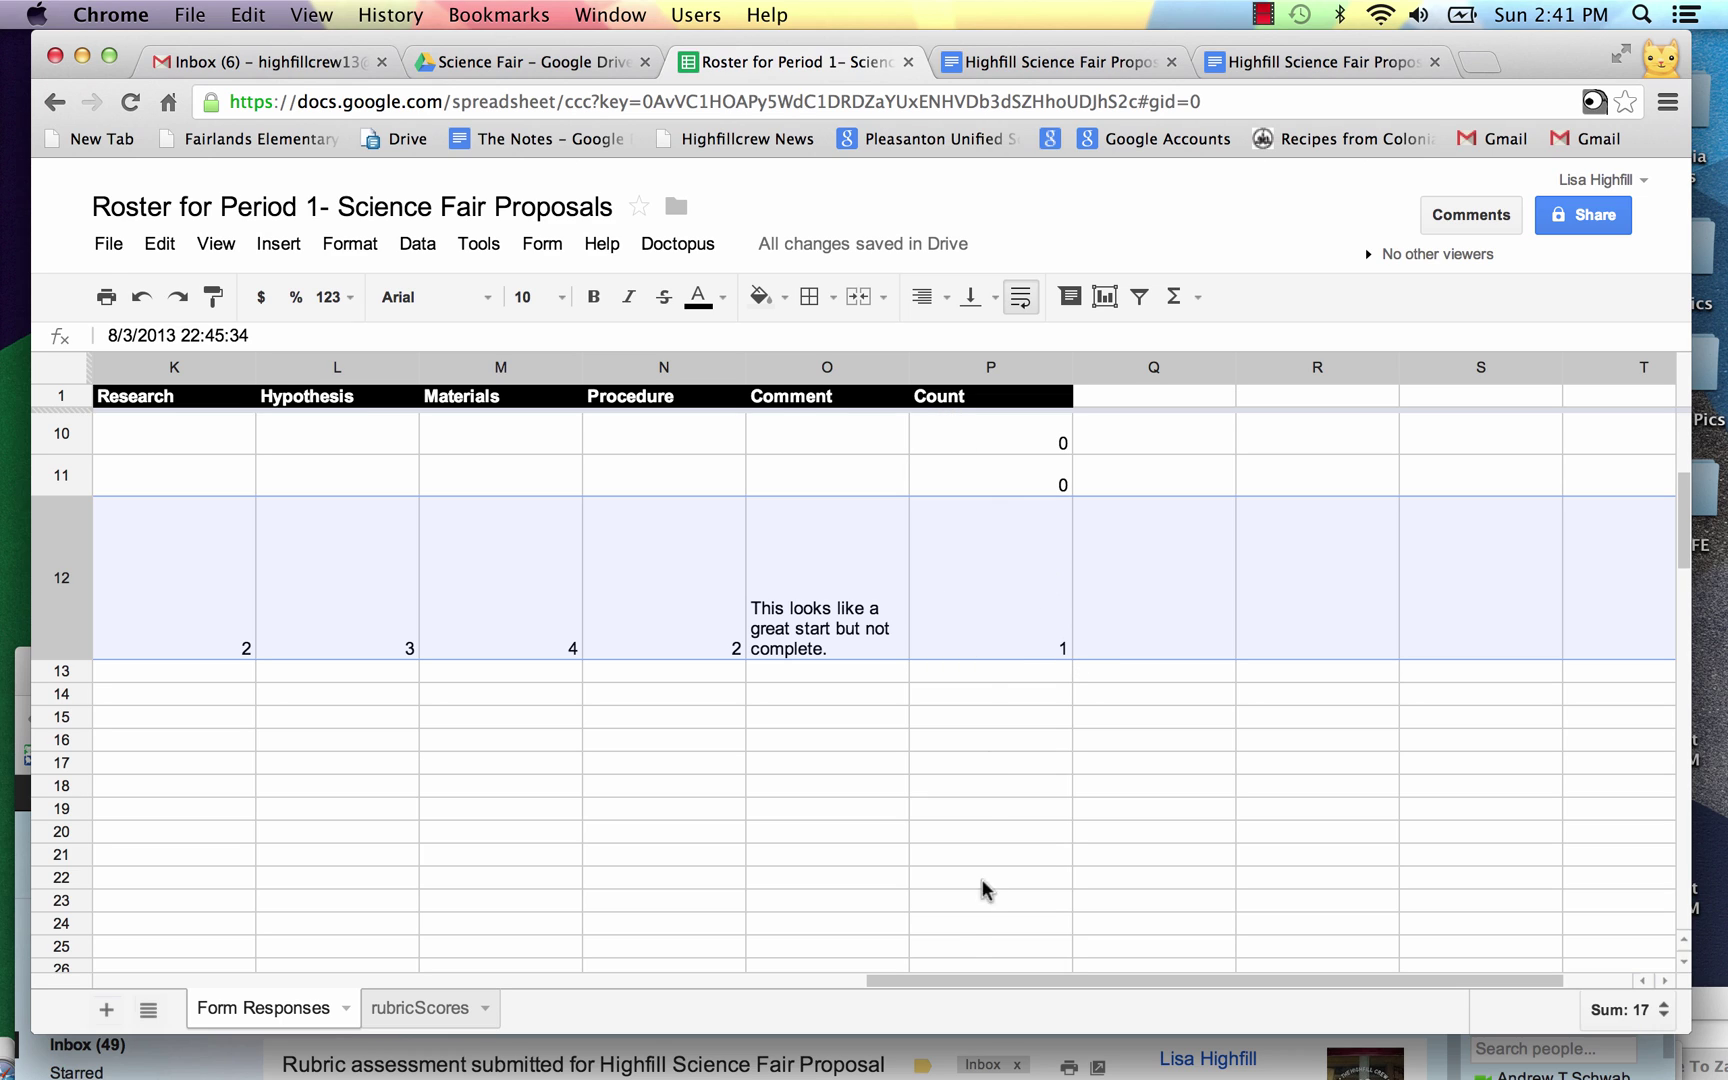
{"action": "left_click_drag", "start_coordinate": [969, 977], "coordinate": [775, 979]}
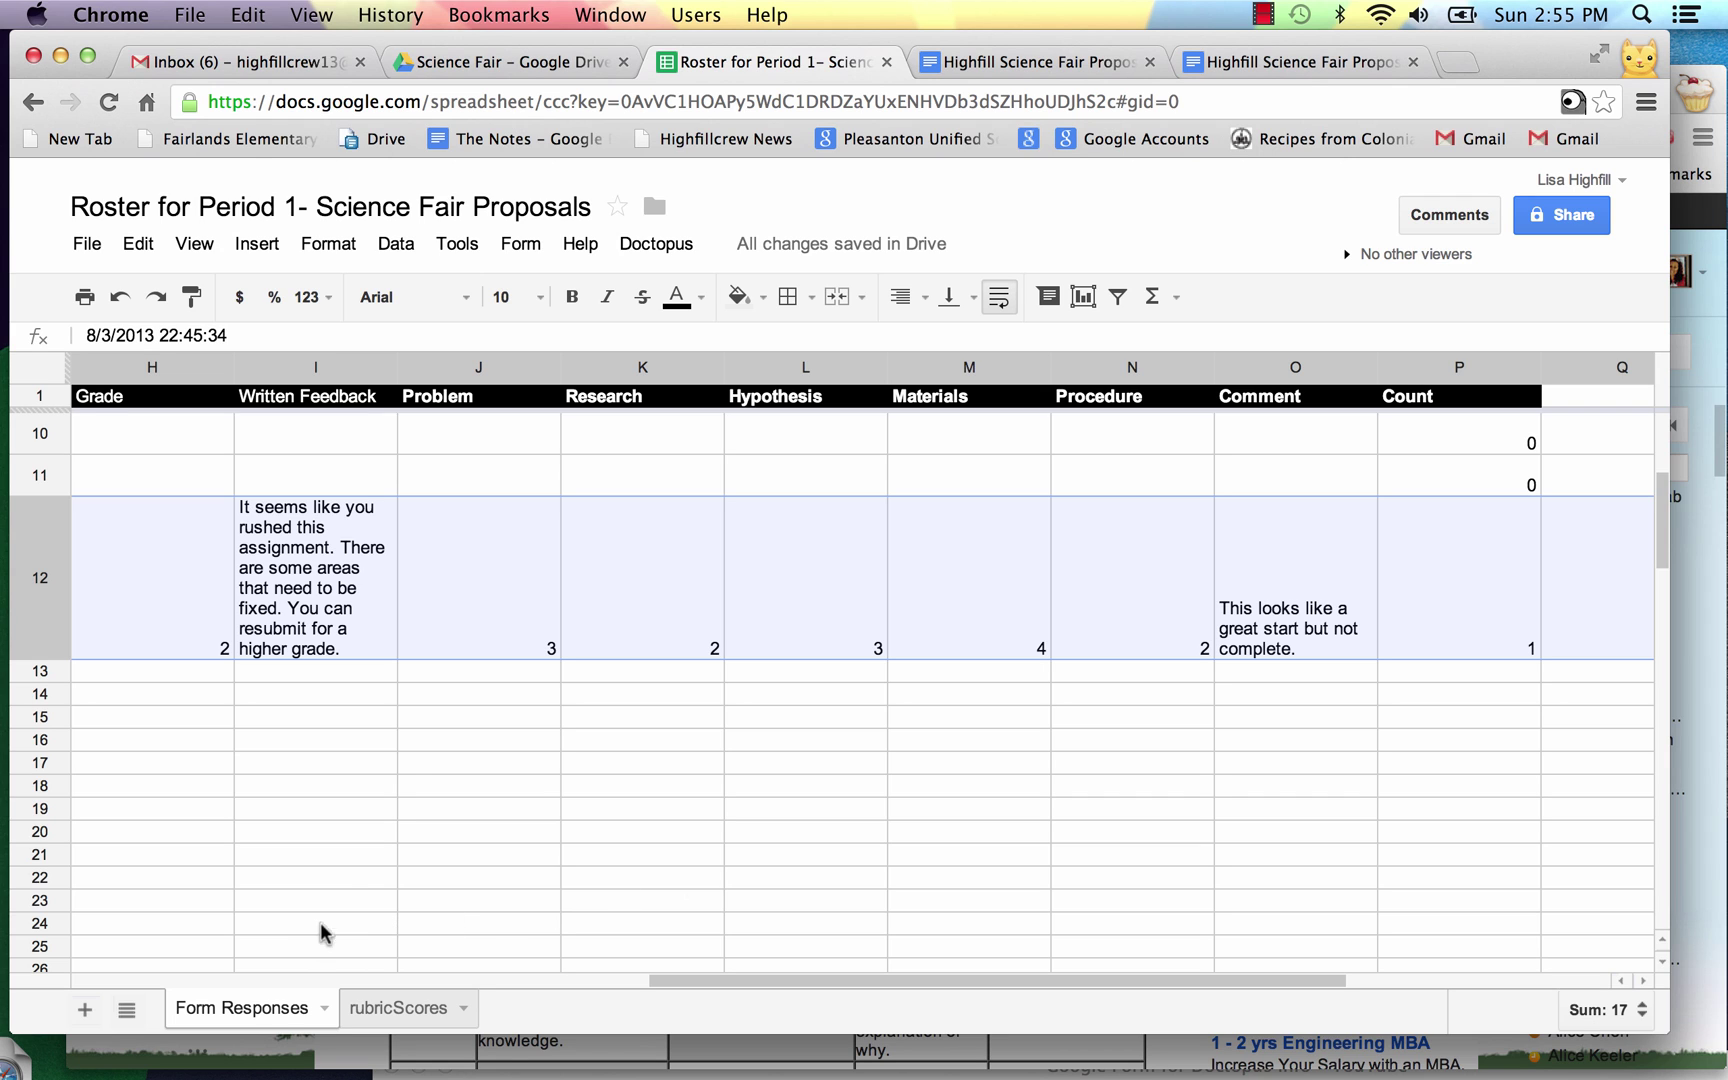
- Open the Soda Slushie proposal Doc from row 12's link in the roster
{"action": "scroll", "coordinate": [417, 743], "scroll_direction": "right", "scroll_amount": 5}
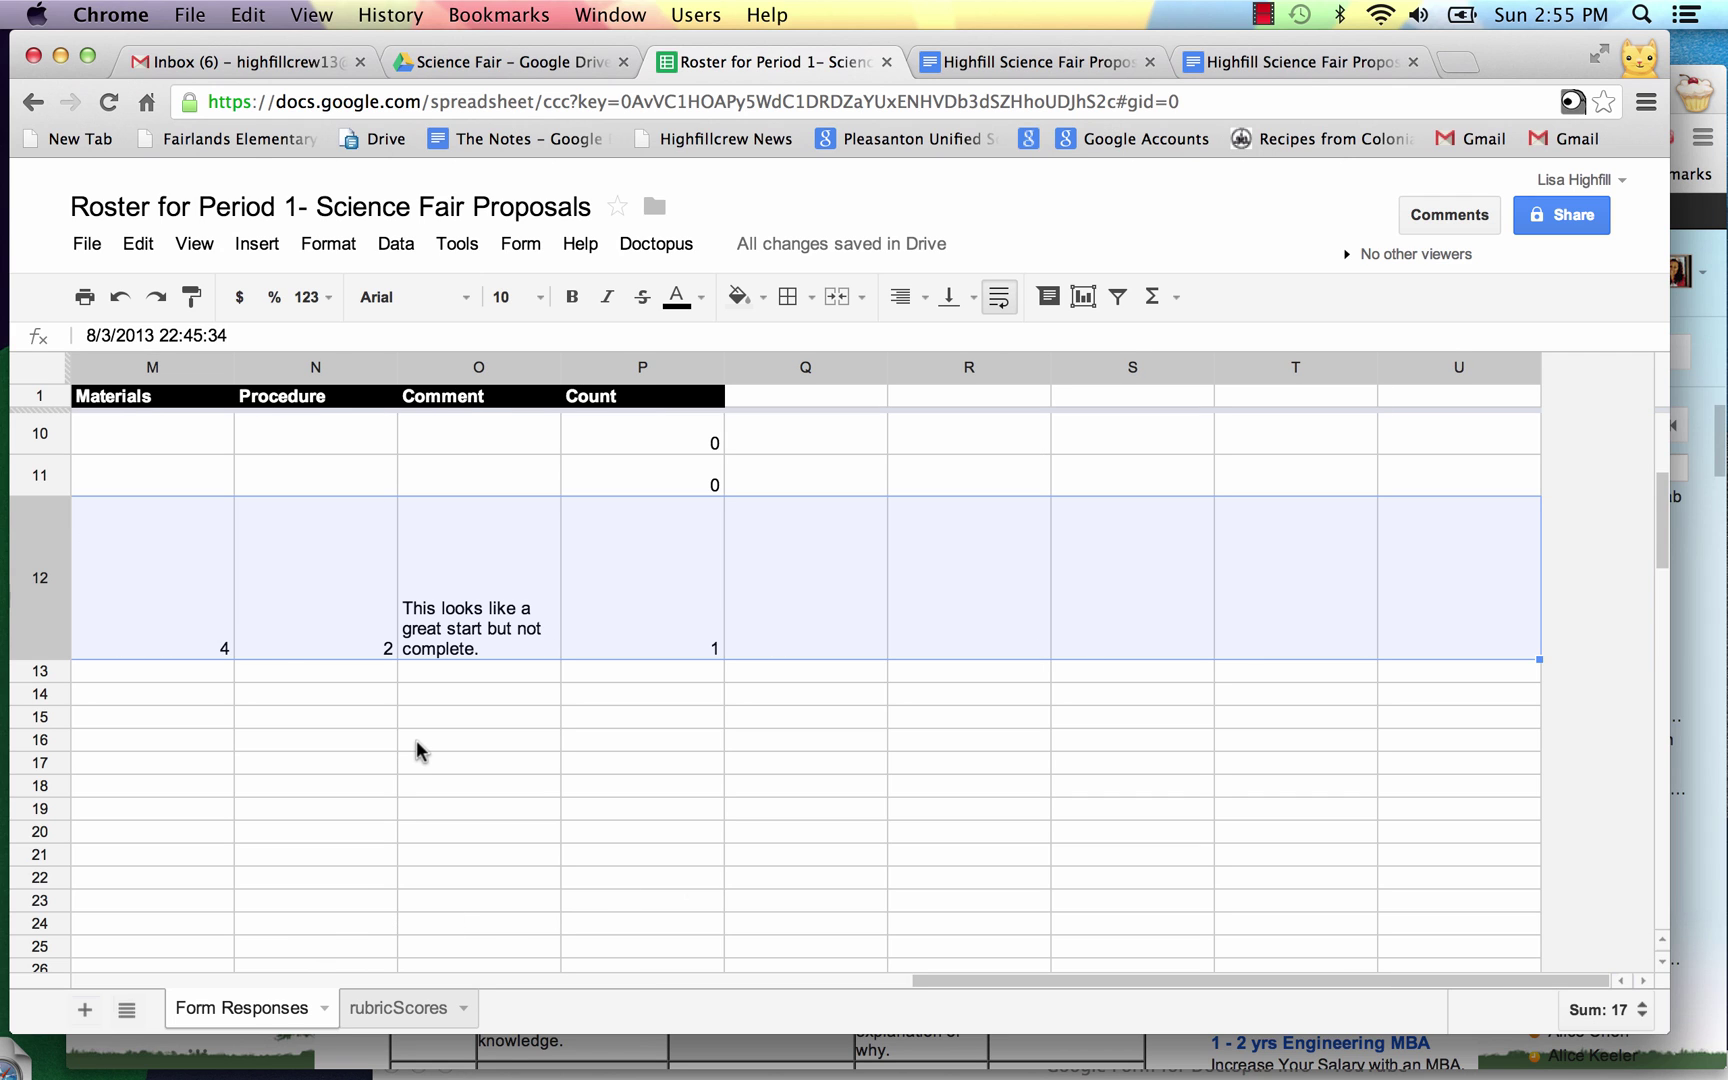
{"action": "scroll", "coordinate": [416, 740], "scroll_direction": "left", "scroll_amount": 10}
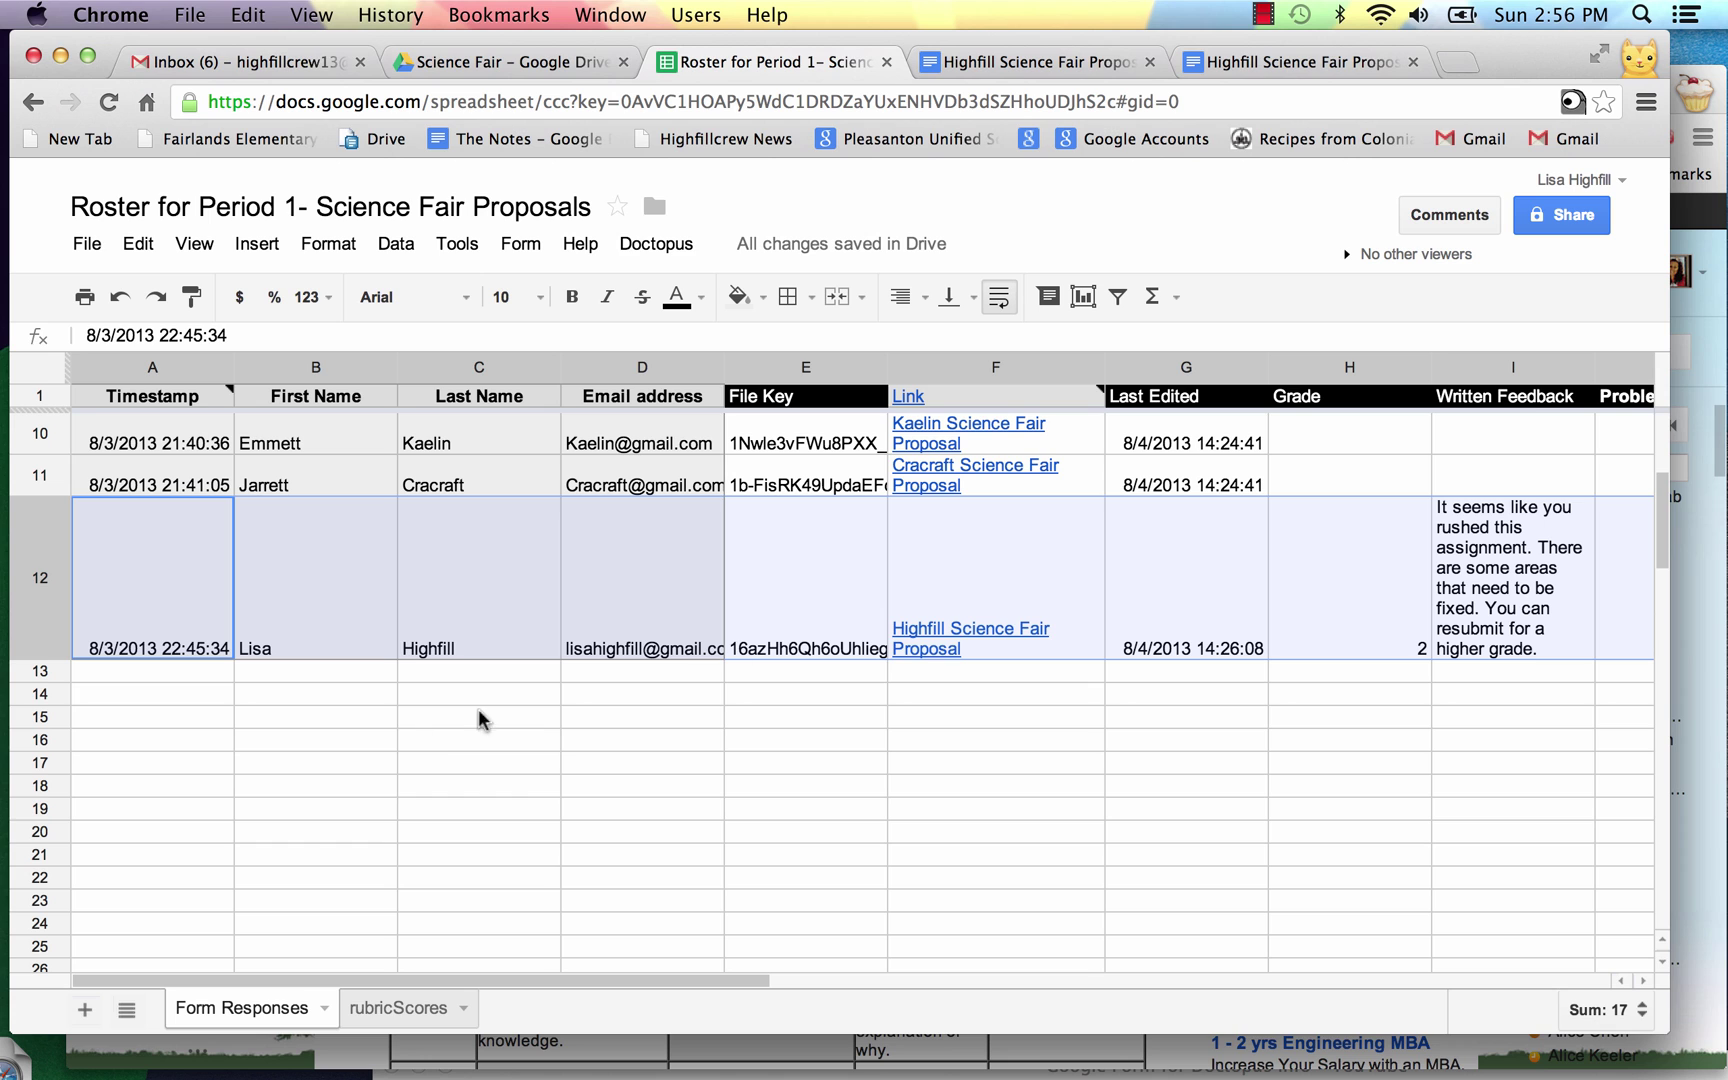
{"action": "scroll", "coordinate": [952, 633], "scroll_direction": "down", "scroll_amount": 1}
{"action": "scroll", "coordinate": [950, 632], "scroll_direction": "up", "scroll_amount": 5}
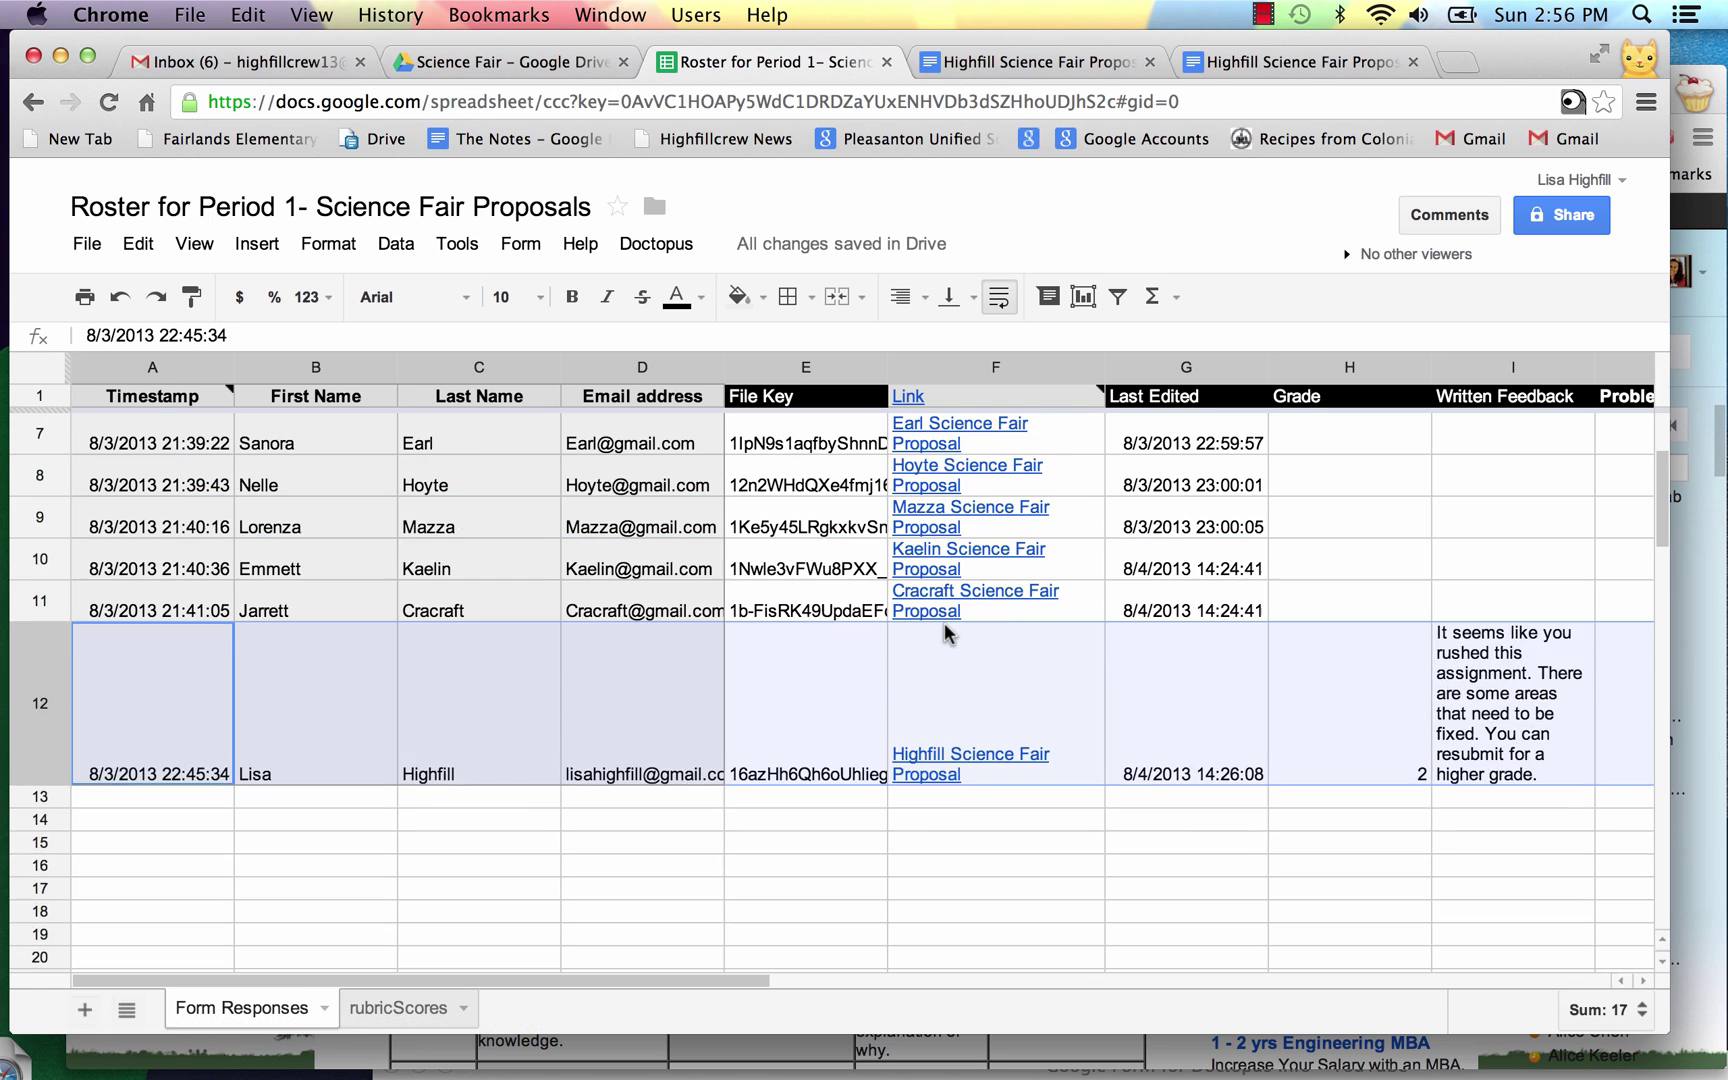
{"action": "left_click", "coordinate": [926, 838]}
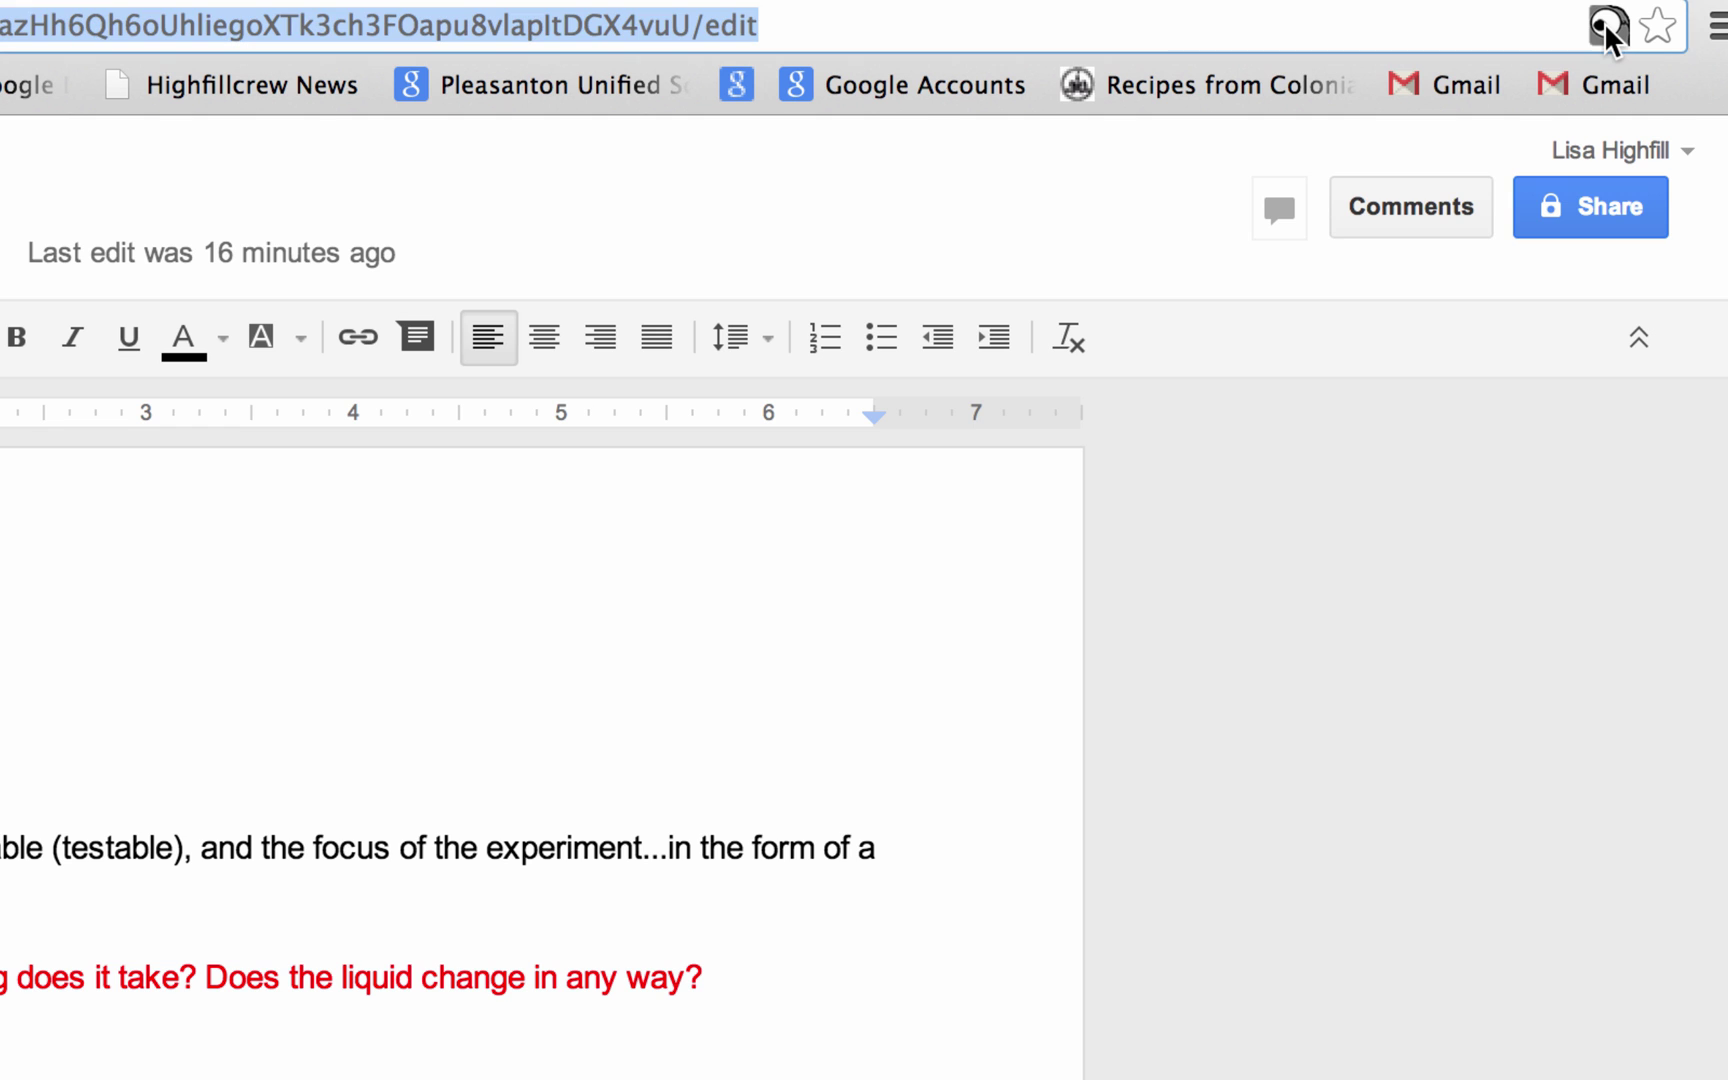
- Load the Goobric rubric for the proposal, showing last scores 3, 2, 3, 4, 2
{"action": "left_click", "coordinate": [1604, 22]}
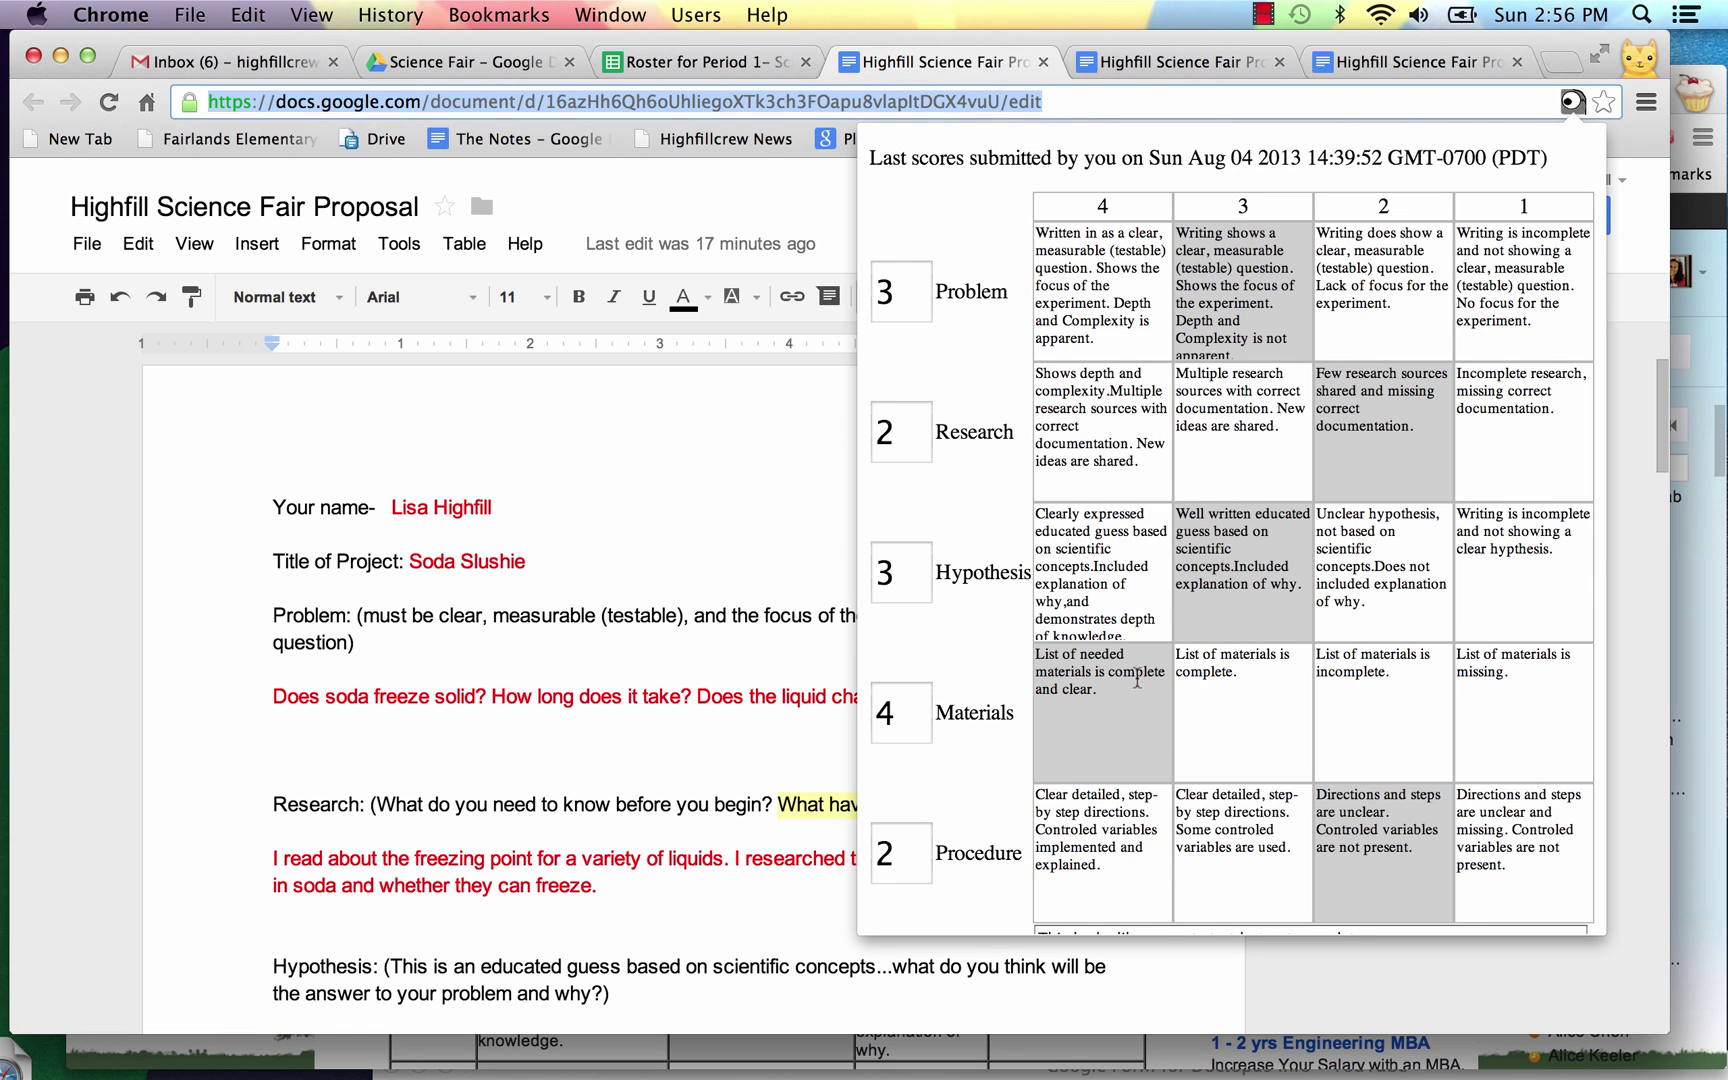
{"action": "scroll", "coordinate": [1140, 685], "scroll_direction": "down", "scroll_amount": 5}
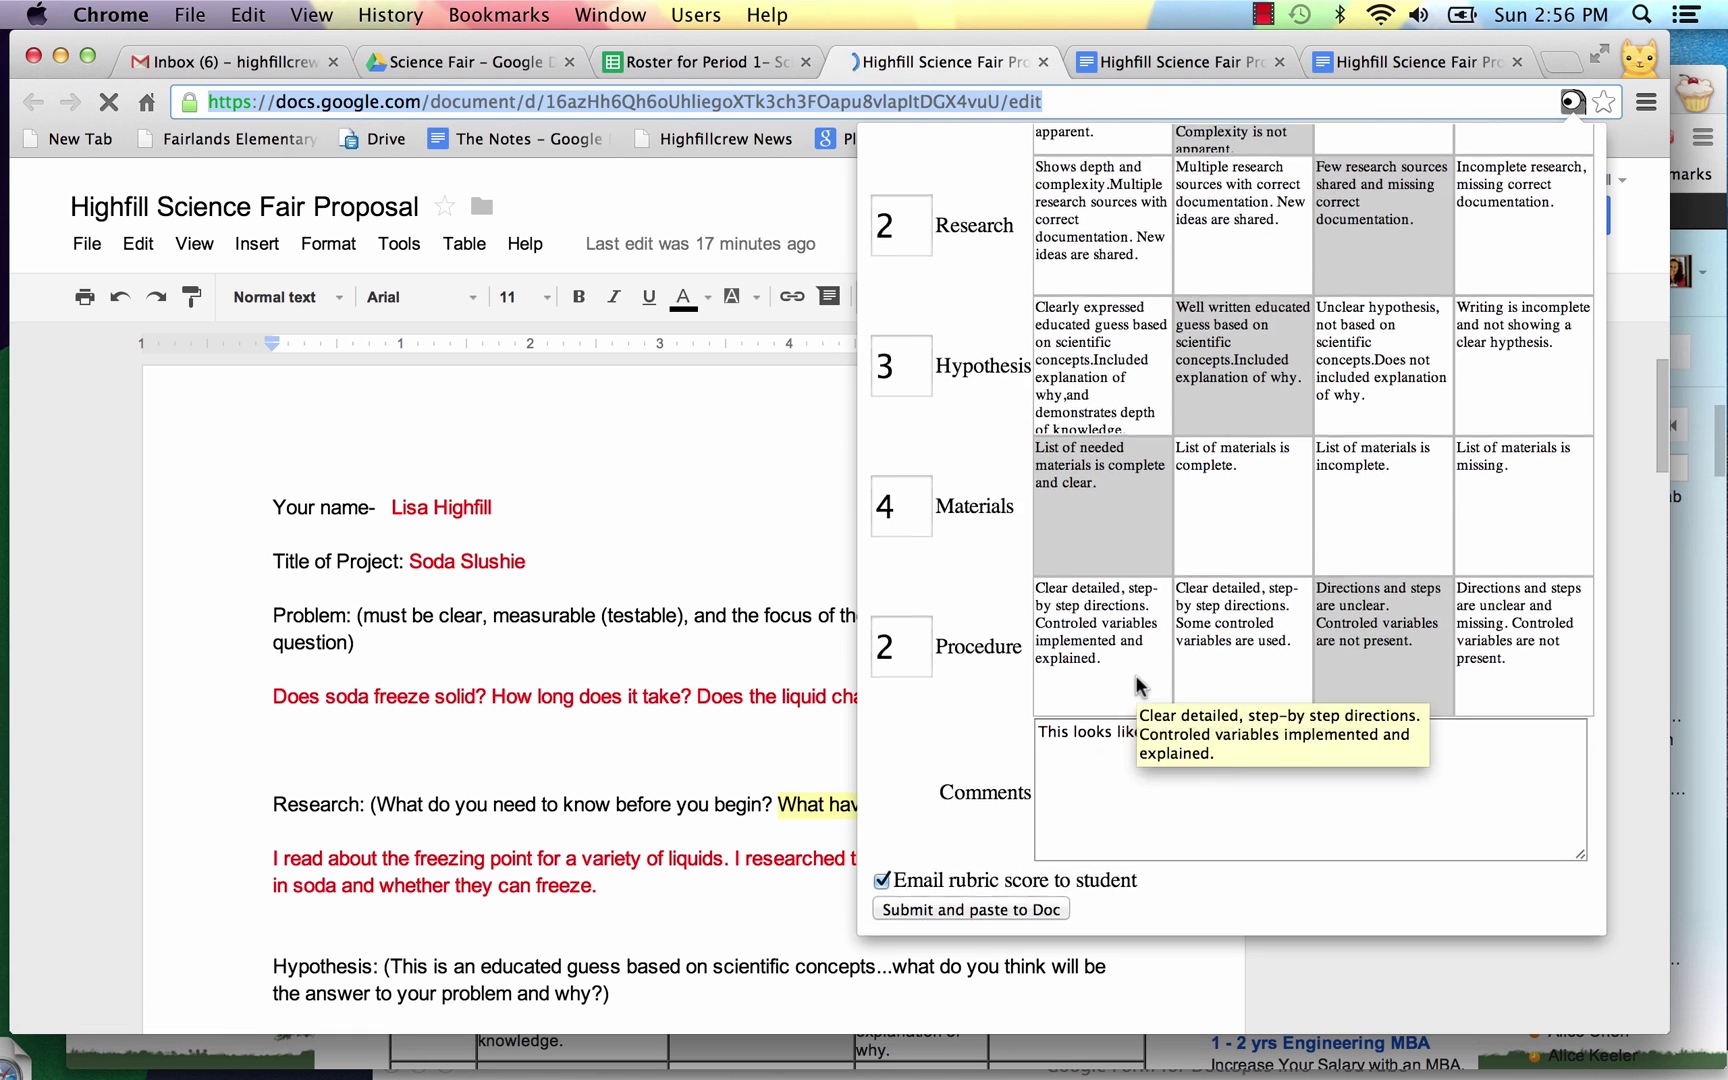
{"action": "scroll", "coordinate": [1140, 685], "scroll_direction": "up", "scroll_amount": 5}
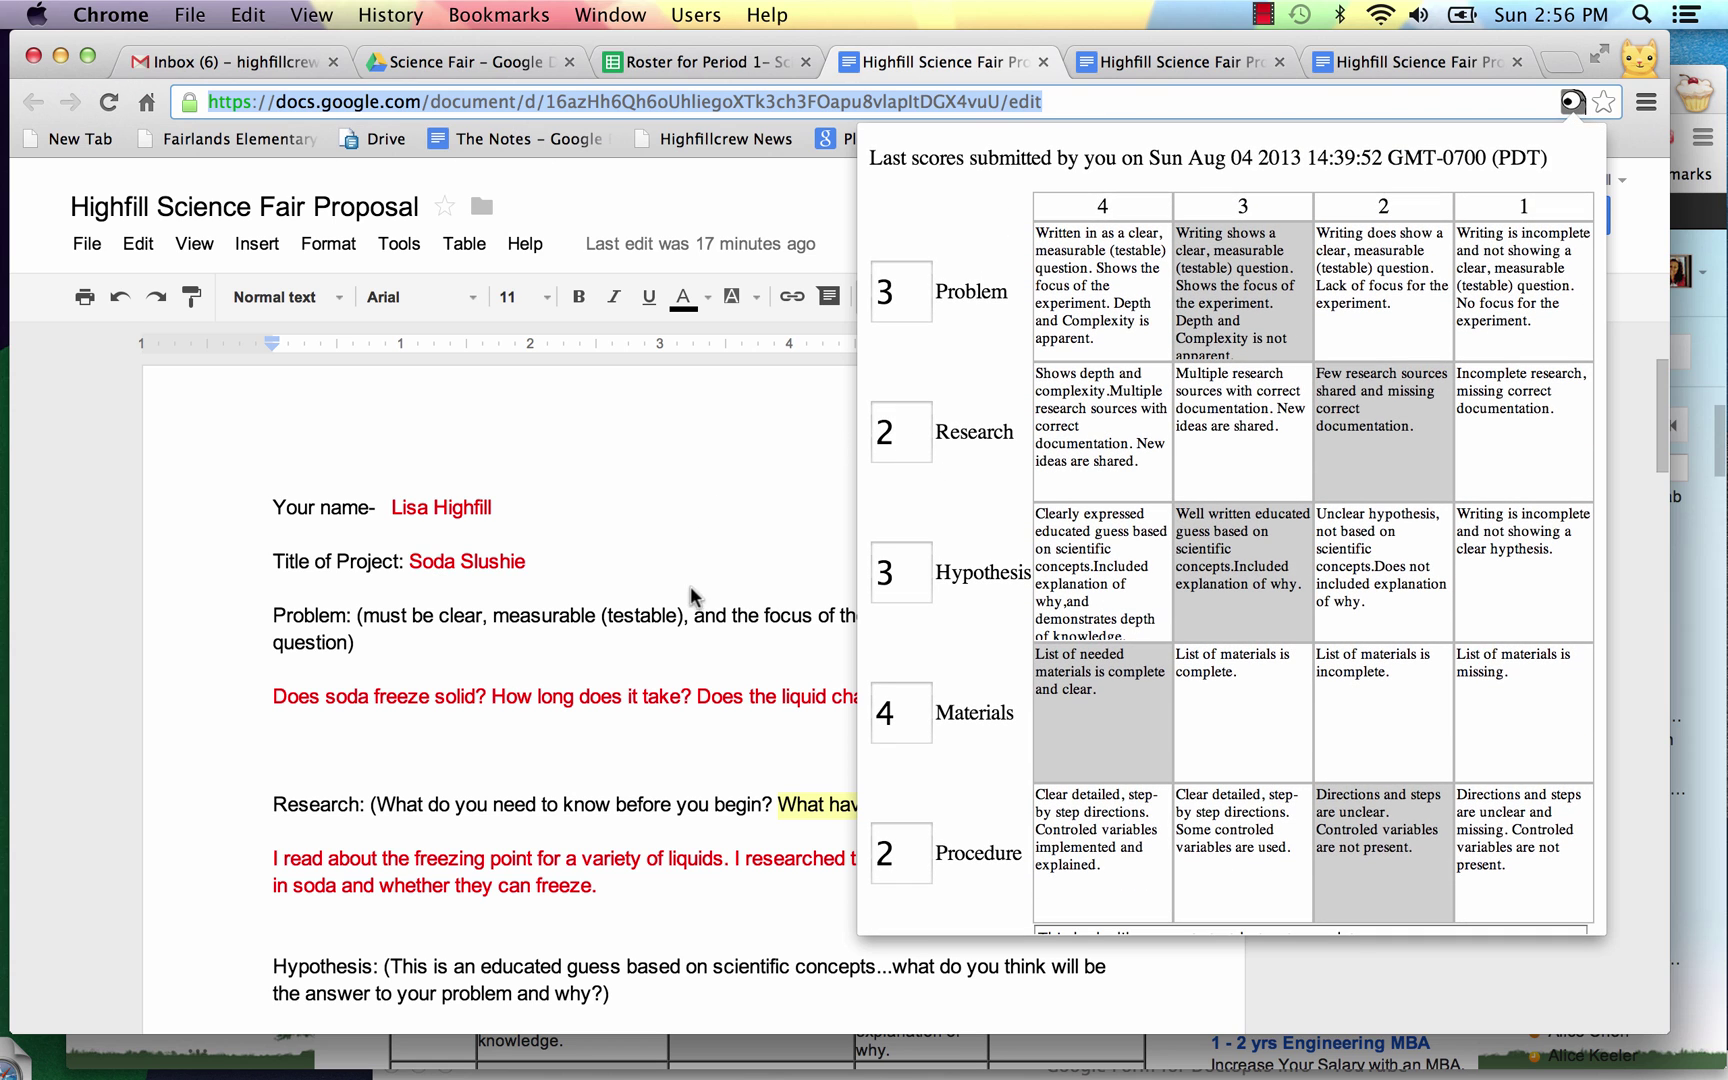
- Change the Research and Procedure scores from 2 to 3
{"action": "left_click", "coordinate": [891, 431]}
{"action": "key", "text": "BackSpace"}
{"action": "scroll", "coordinate": [891, 431], "scroll_direction": "down", "scroll_amount": 1}
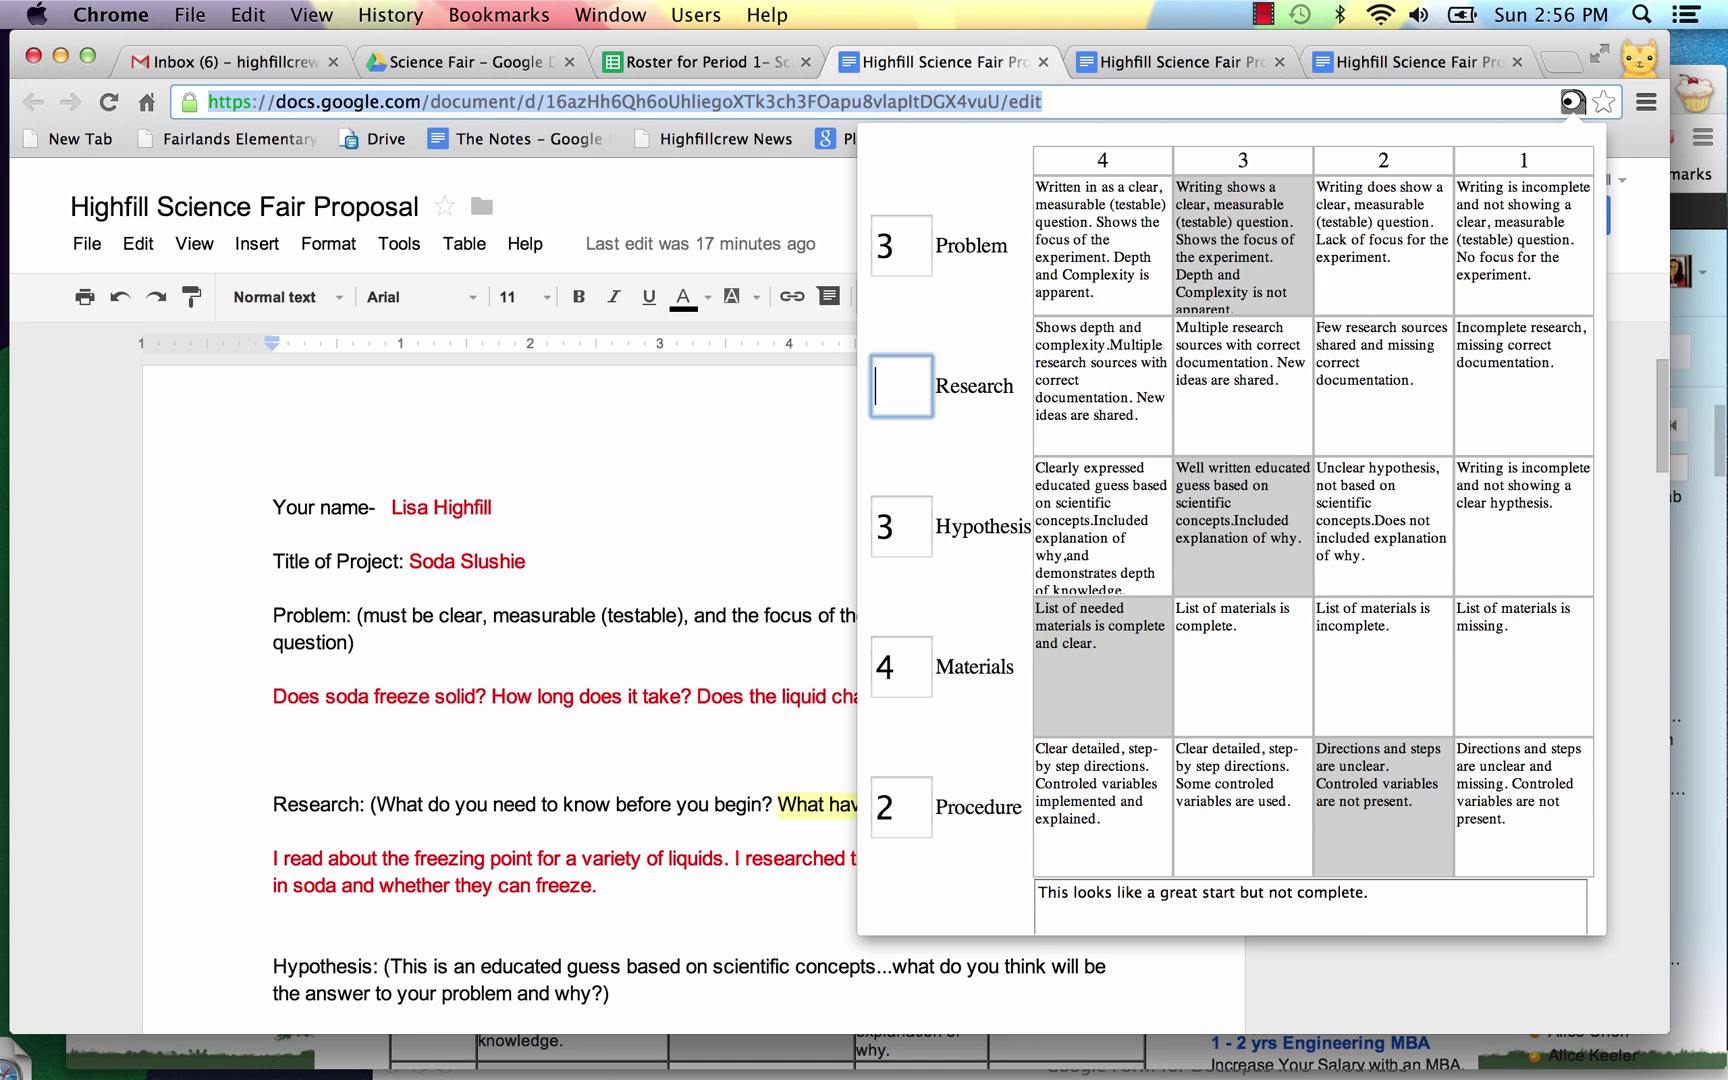
{"action": "type", "text": "3"}
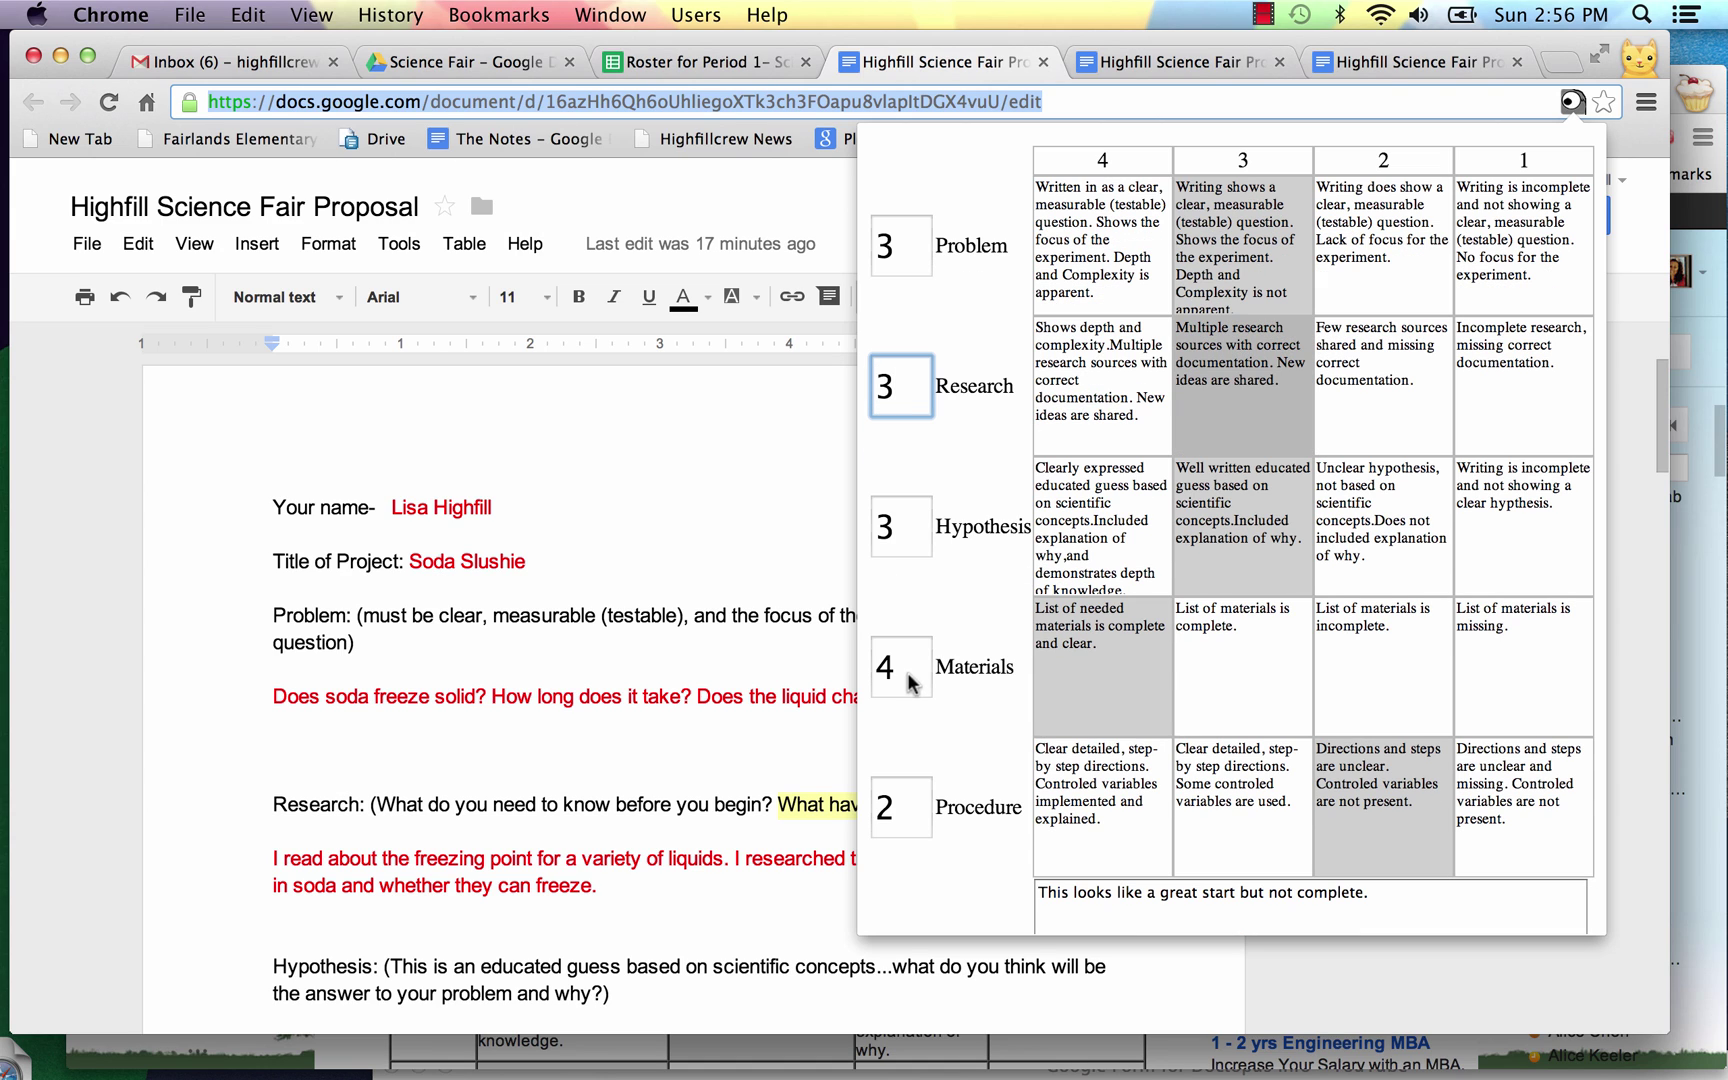
{"action": "left_click", "coordinate": [888, 809]}
{"action": "key", "text": "BackSpace"}
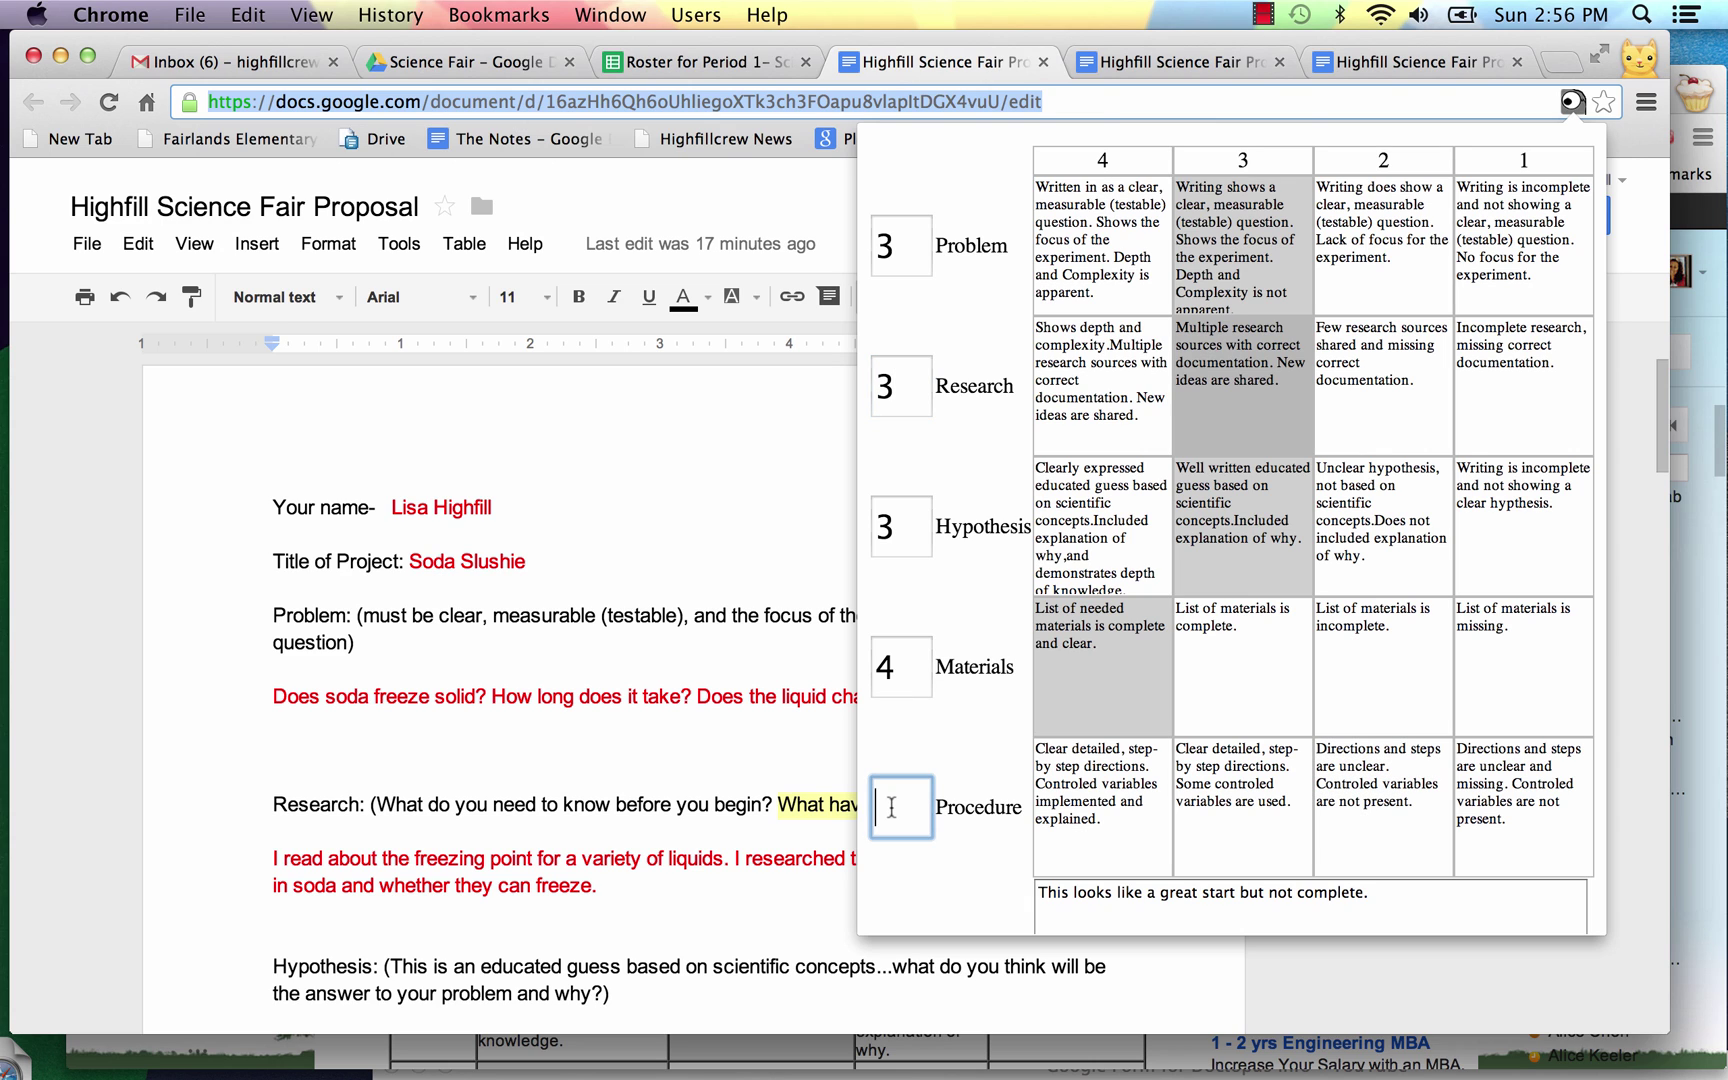
{"action": "type", "text": "3"}
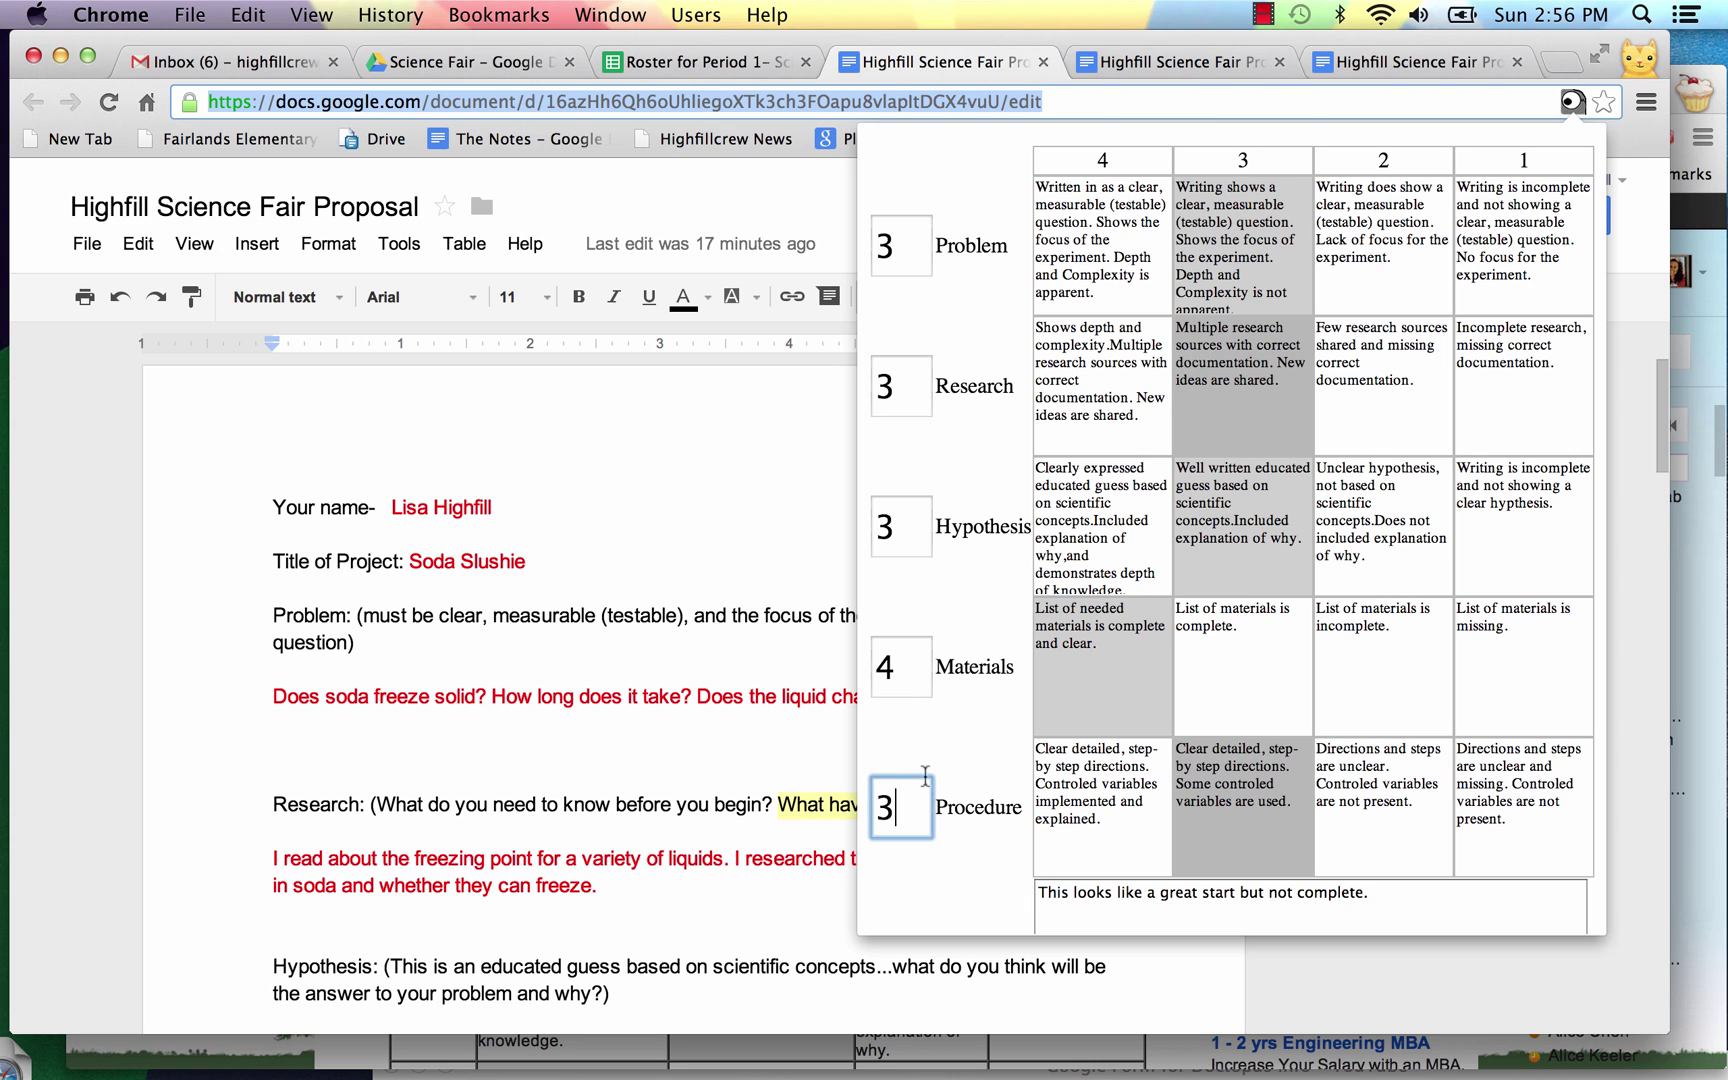
{"action": "scroll", "coordinate": [958, 740], "scroll_direction": "down", "scroll_amount": 3}
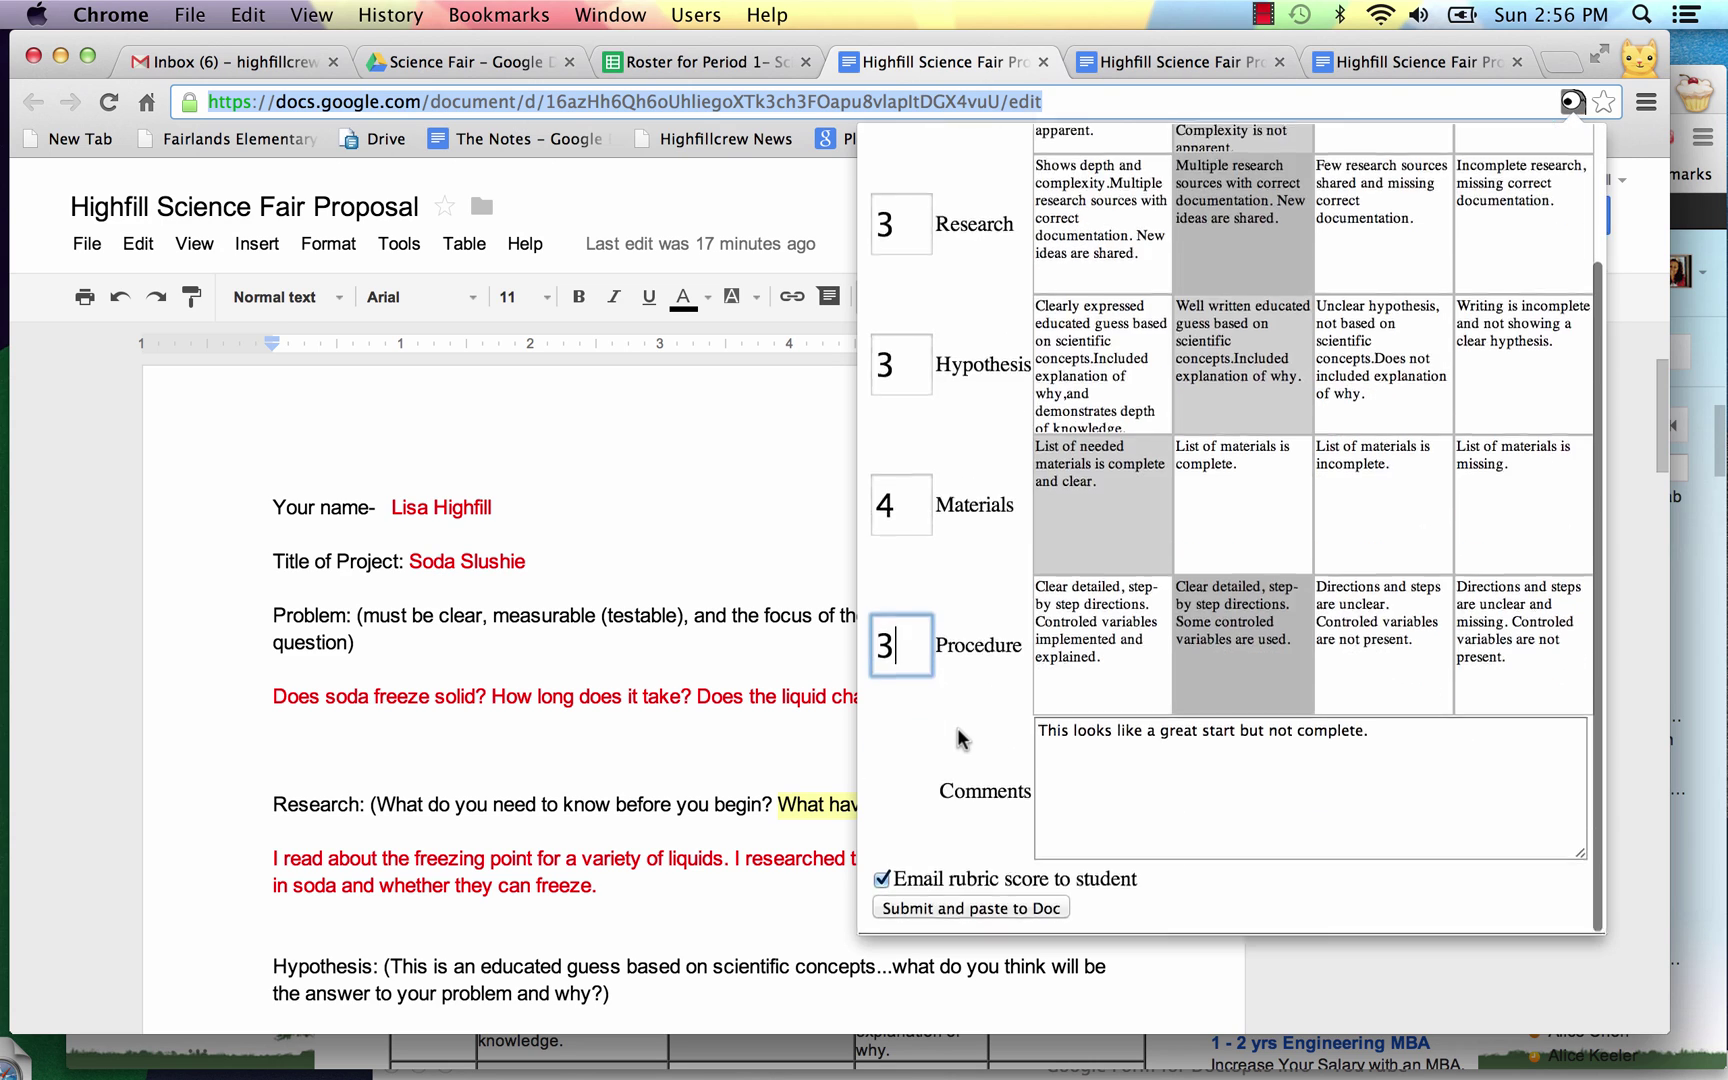
- Add the comment 'You did much better.', turn off emailing, and submit with paste to Doc
{"action": "left_click", "coordinate": [1058, 762]}
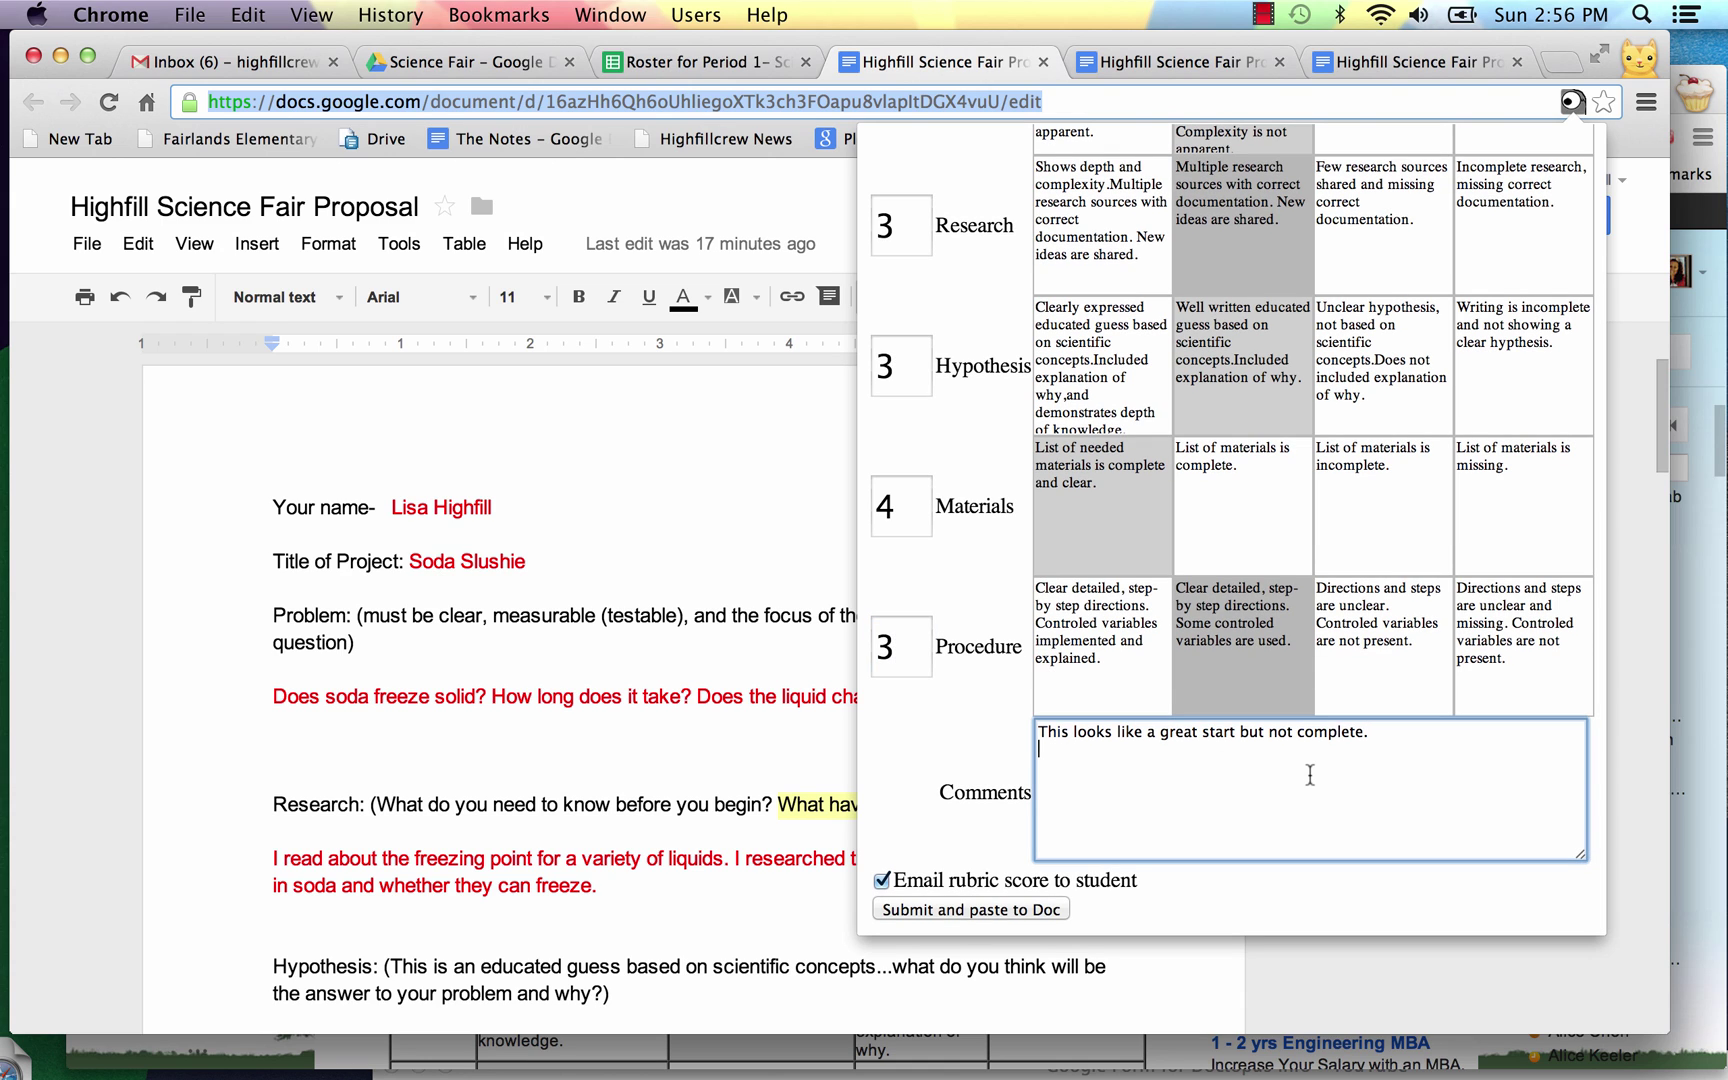
{"action": "key", "text": "Return"}
{"action": "type", "text": "You did much better."}
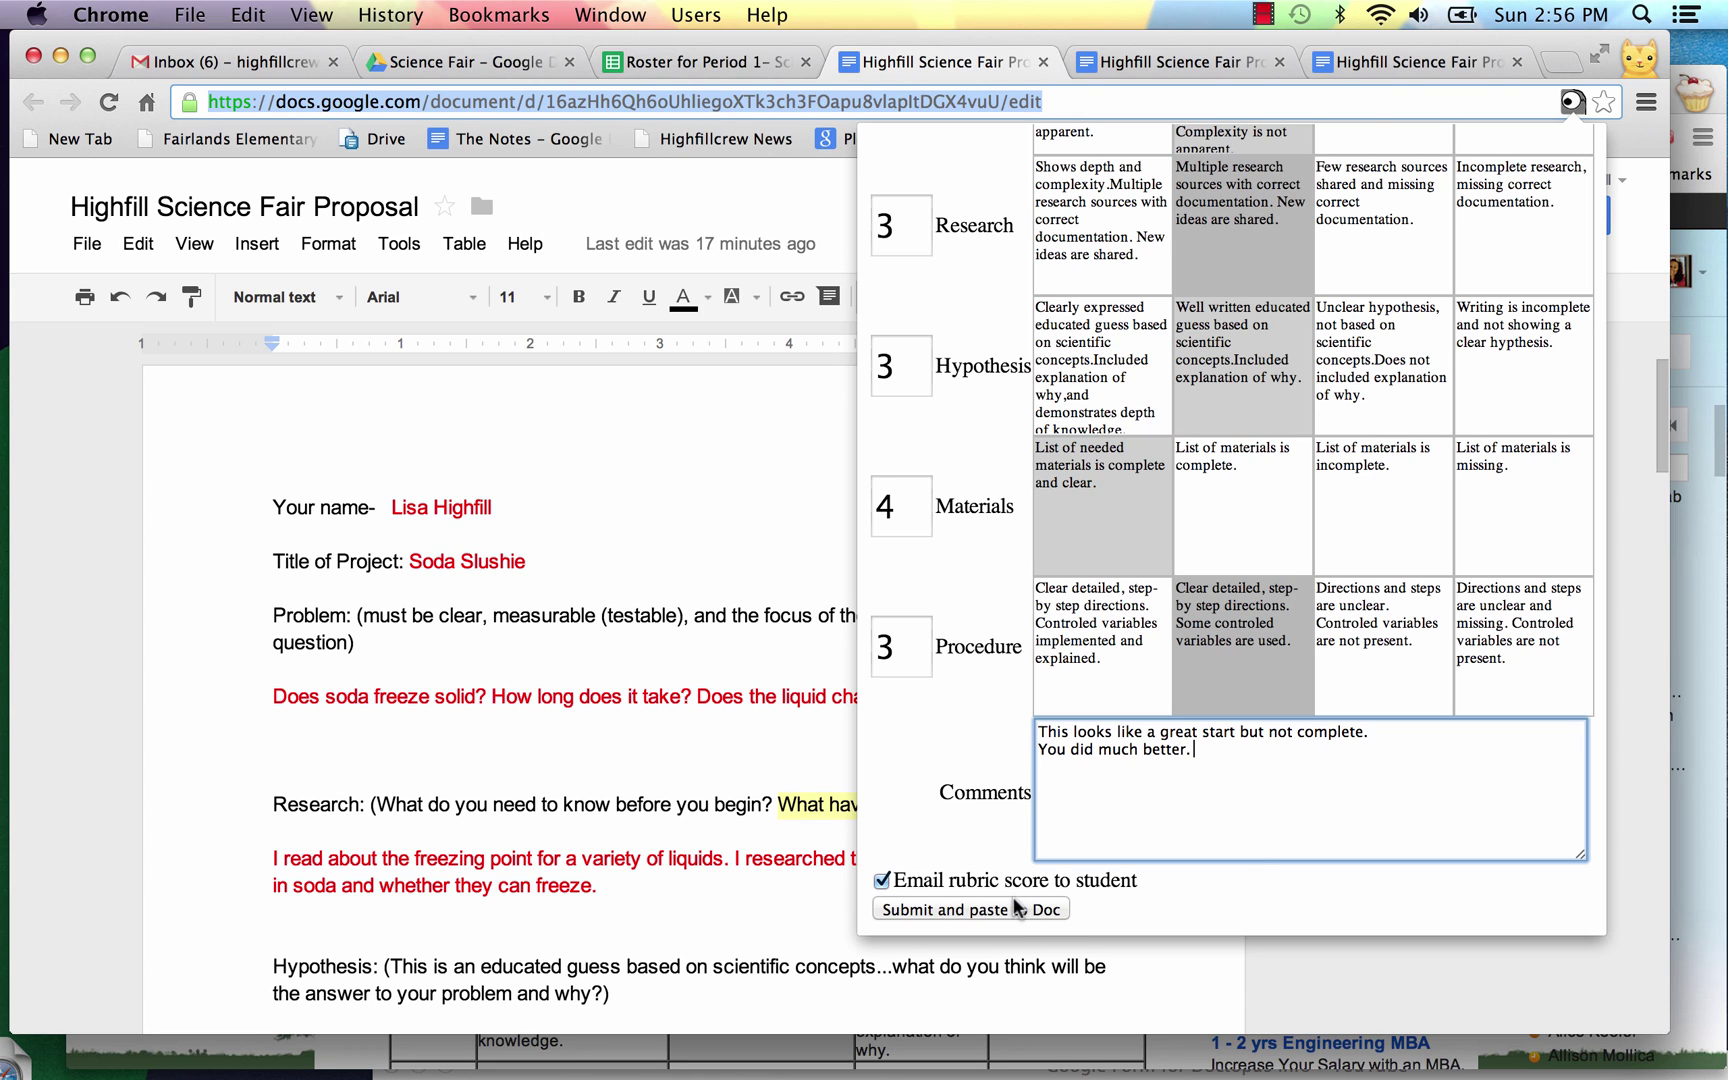
{"action": "left_click", "coordinate": [881, 882]}
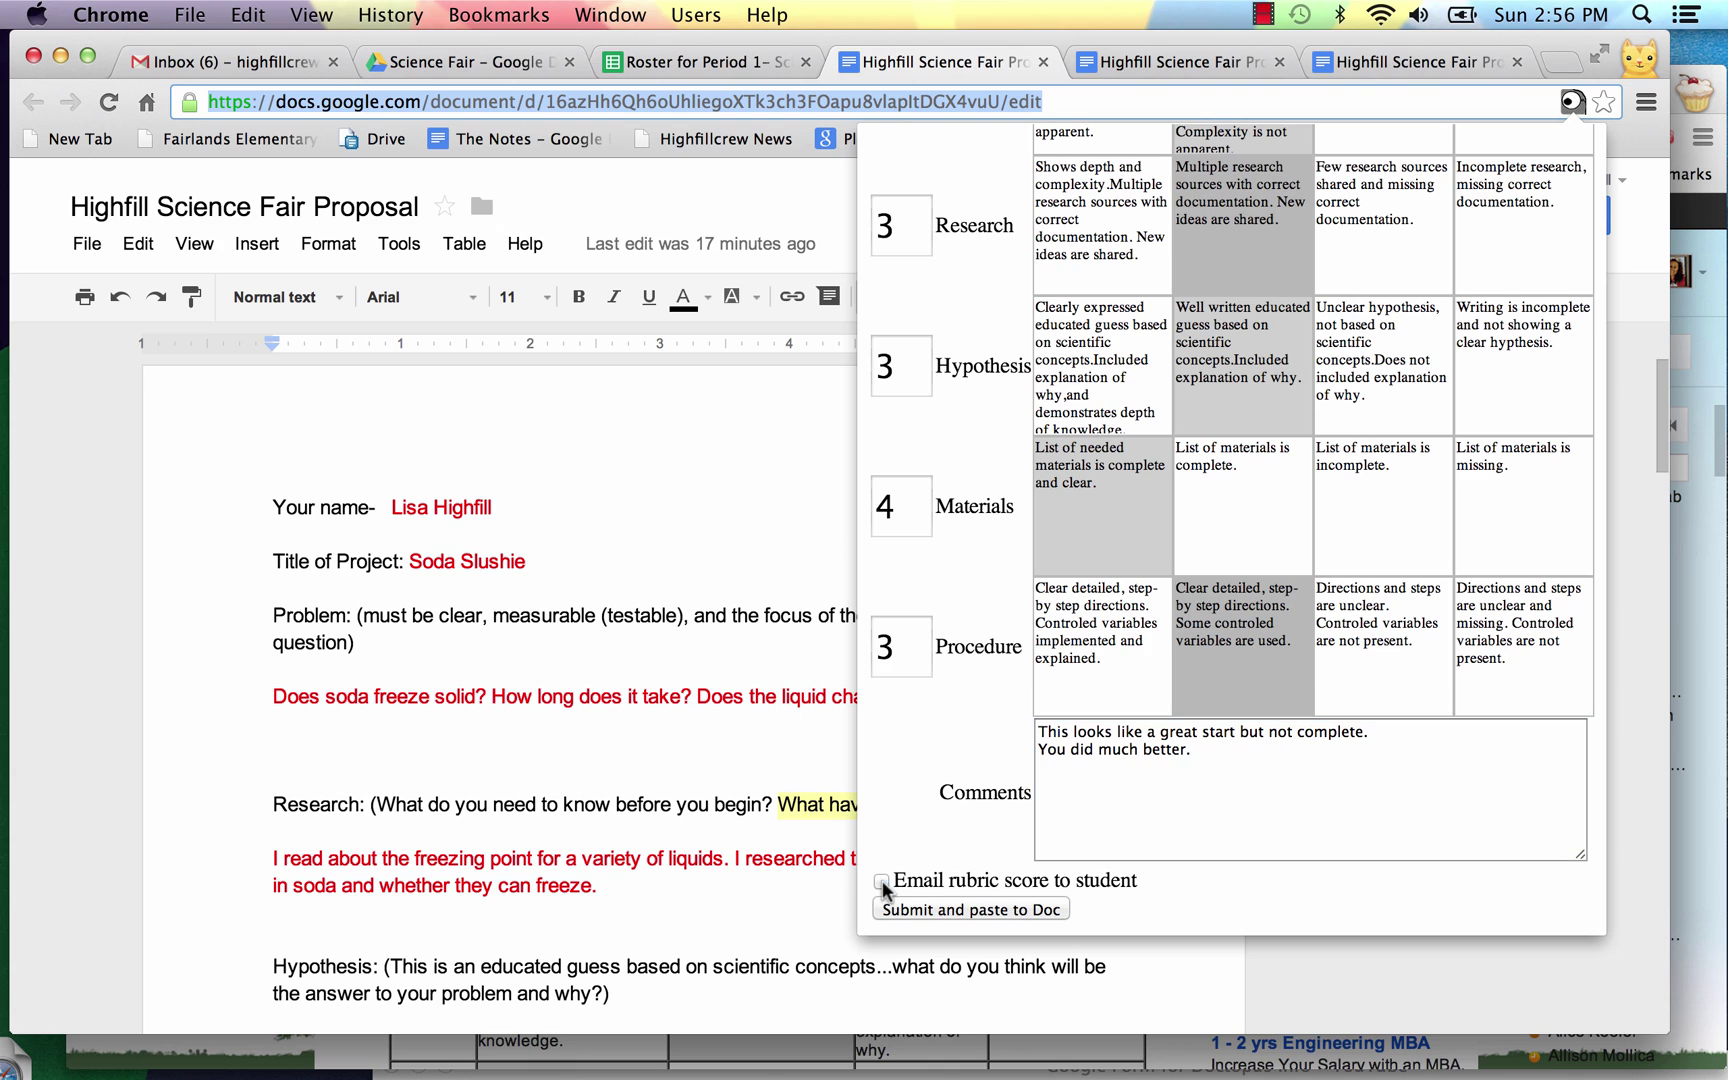
{"action": "left_click", "coordinate": [927, 910]}
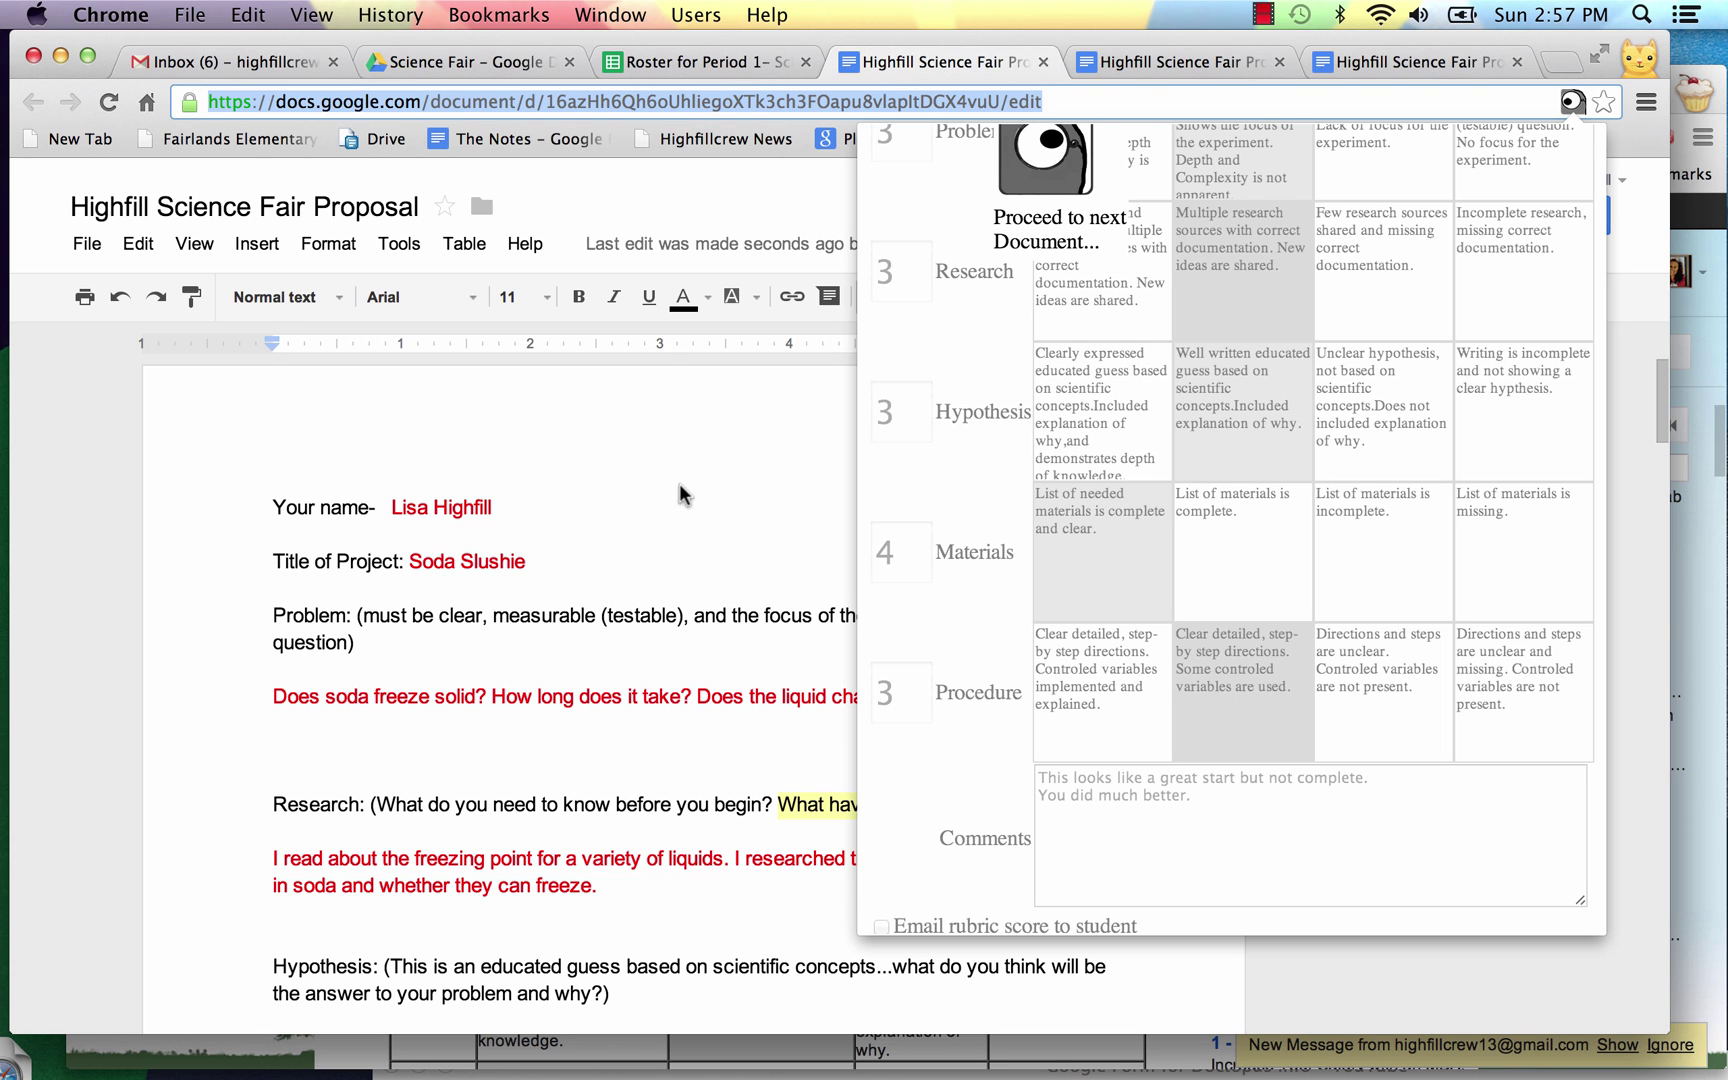
- Review both rubric tables and comments pasted at the end of the proposal, then return to the Period 1 roster
{"action": "scroll", "coordinate": [851, 741], "scroll_direction": "down", "scroll_amount": 6}
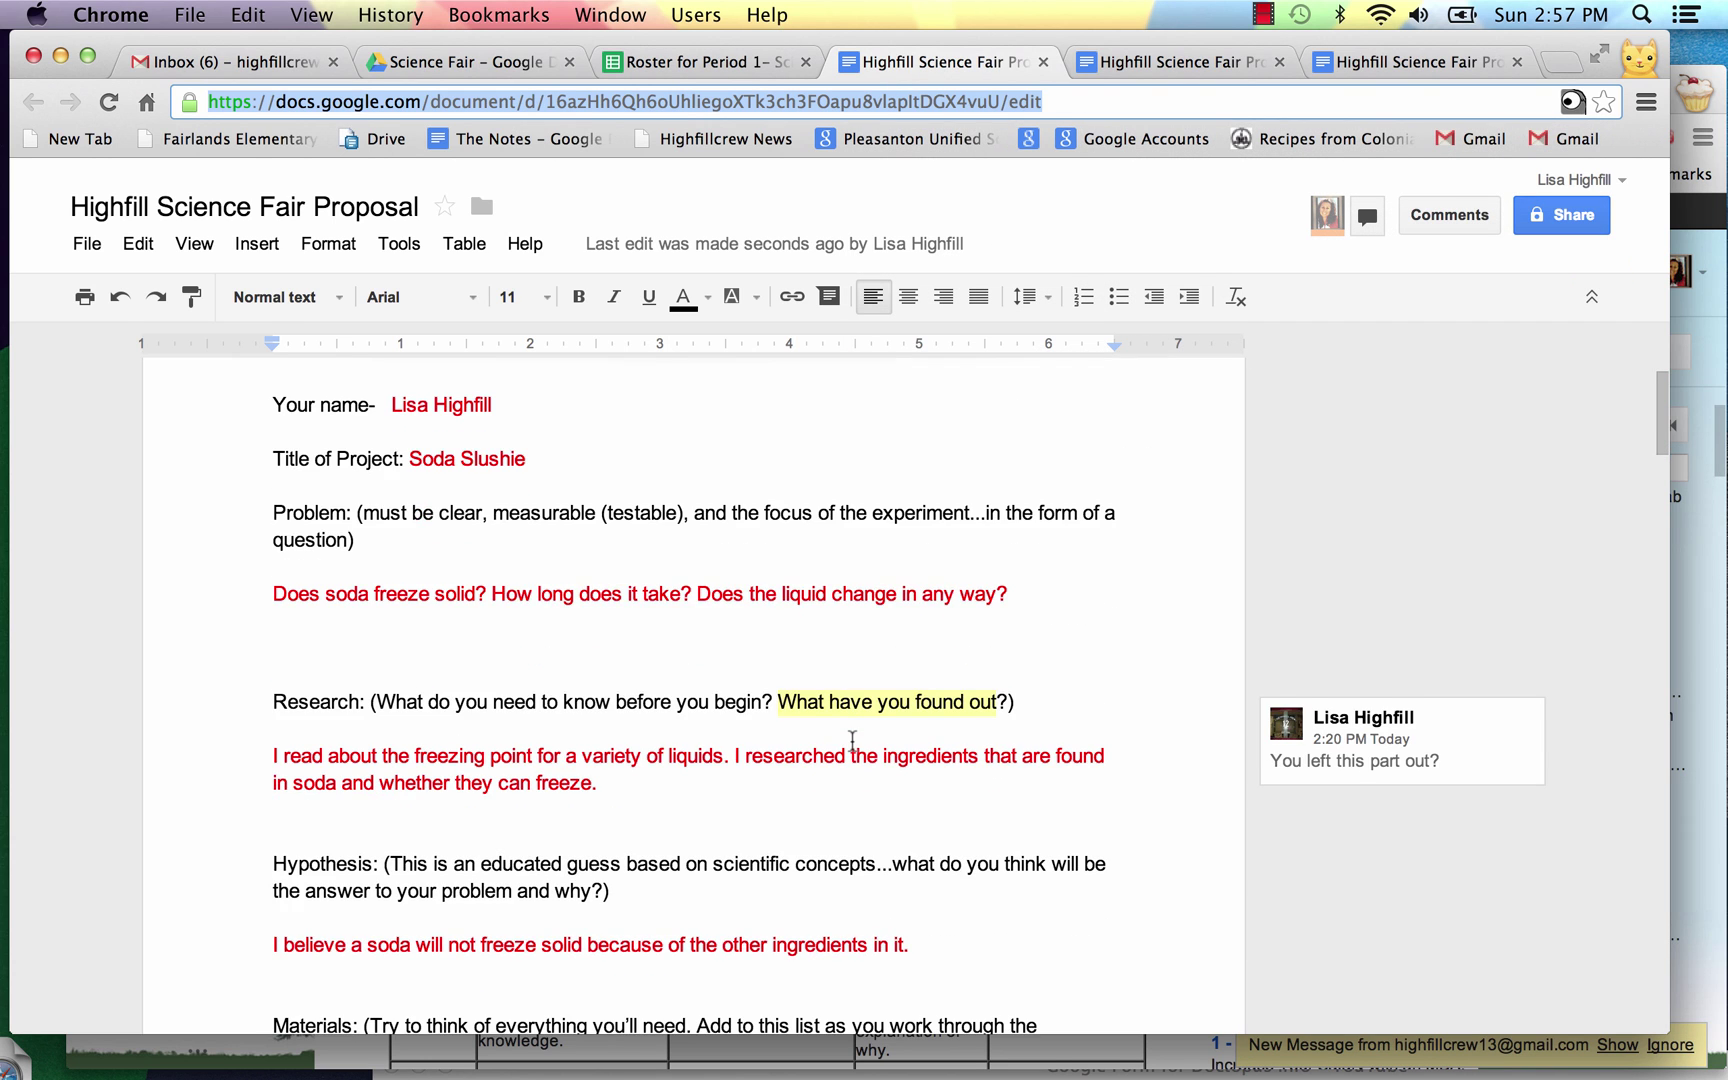
{"action": "scroll", "coordinate": [852, 741], "scroll_direction": "down", "scroll_amount": 5}
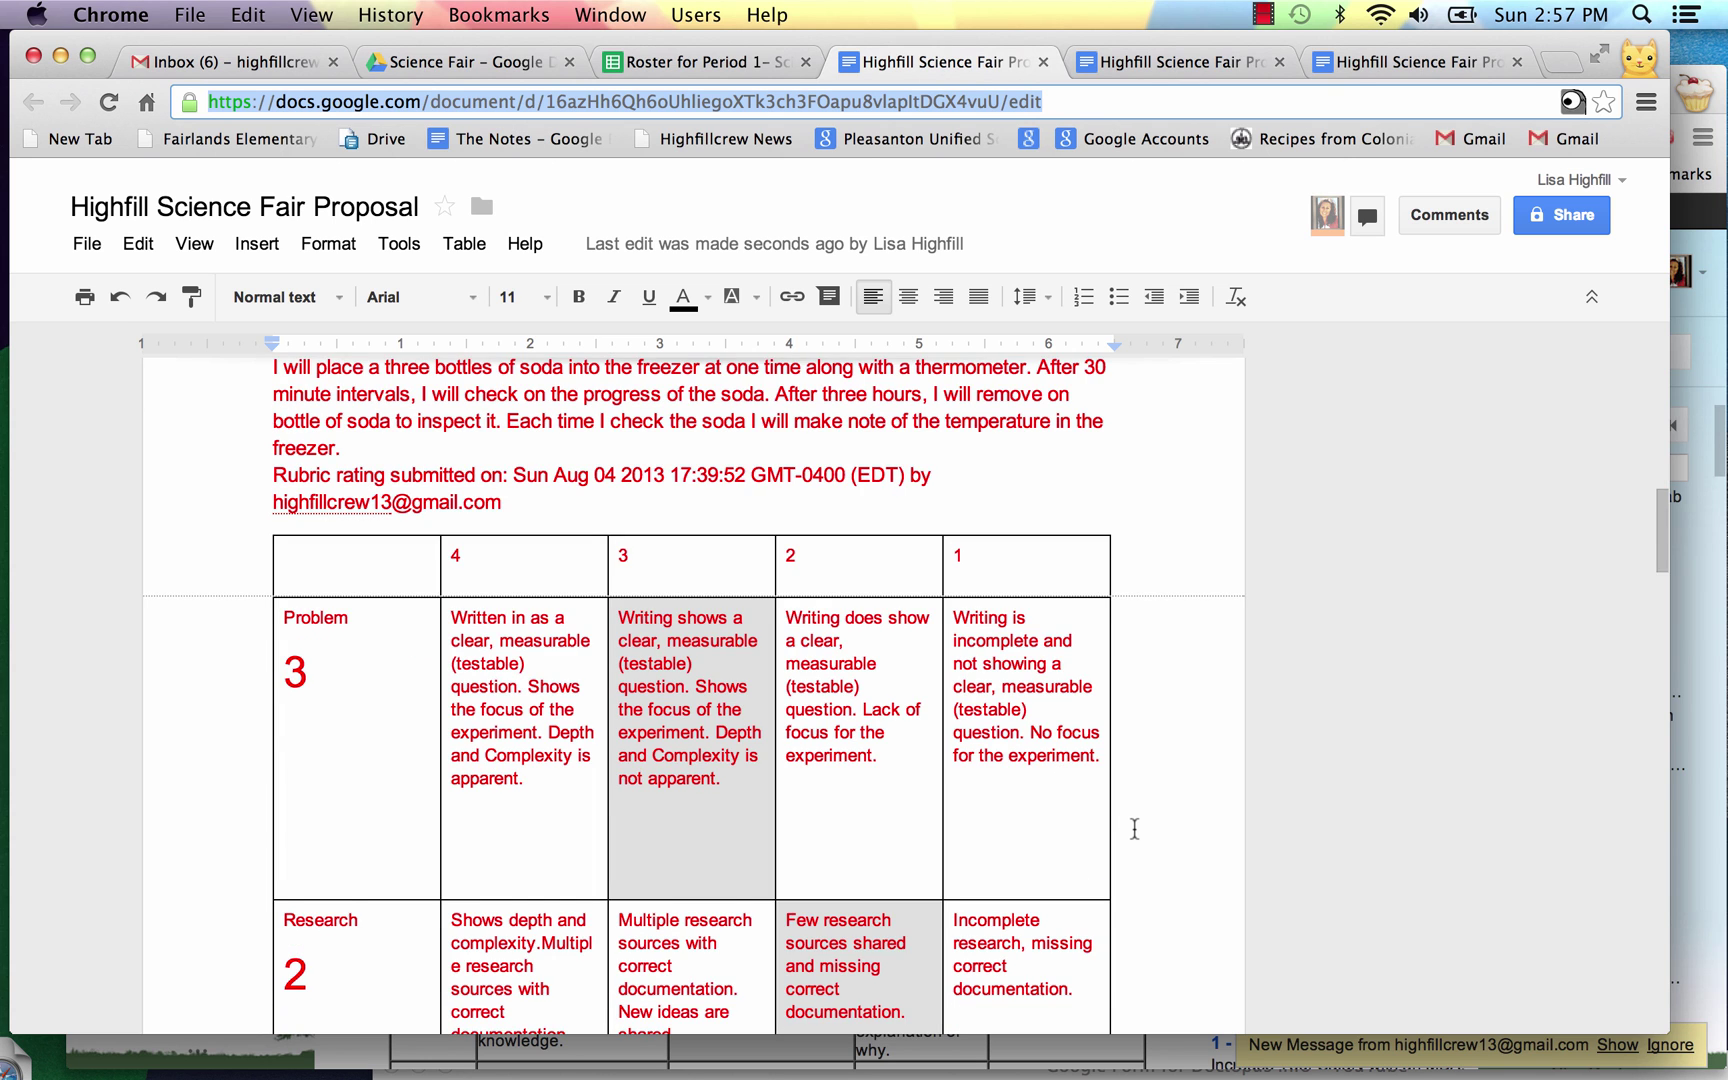
{"action": "scroll", "coordinate": [1134, 828], "scroll_direction": "down", "scroll_amount": 5}
{"action": "scroll", "coordinate": [1134, 828], "scroll_direction": "down", "scroll_amount": 9}
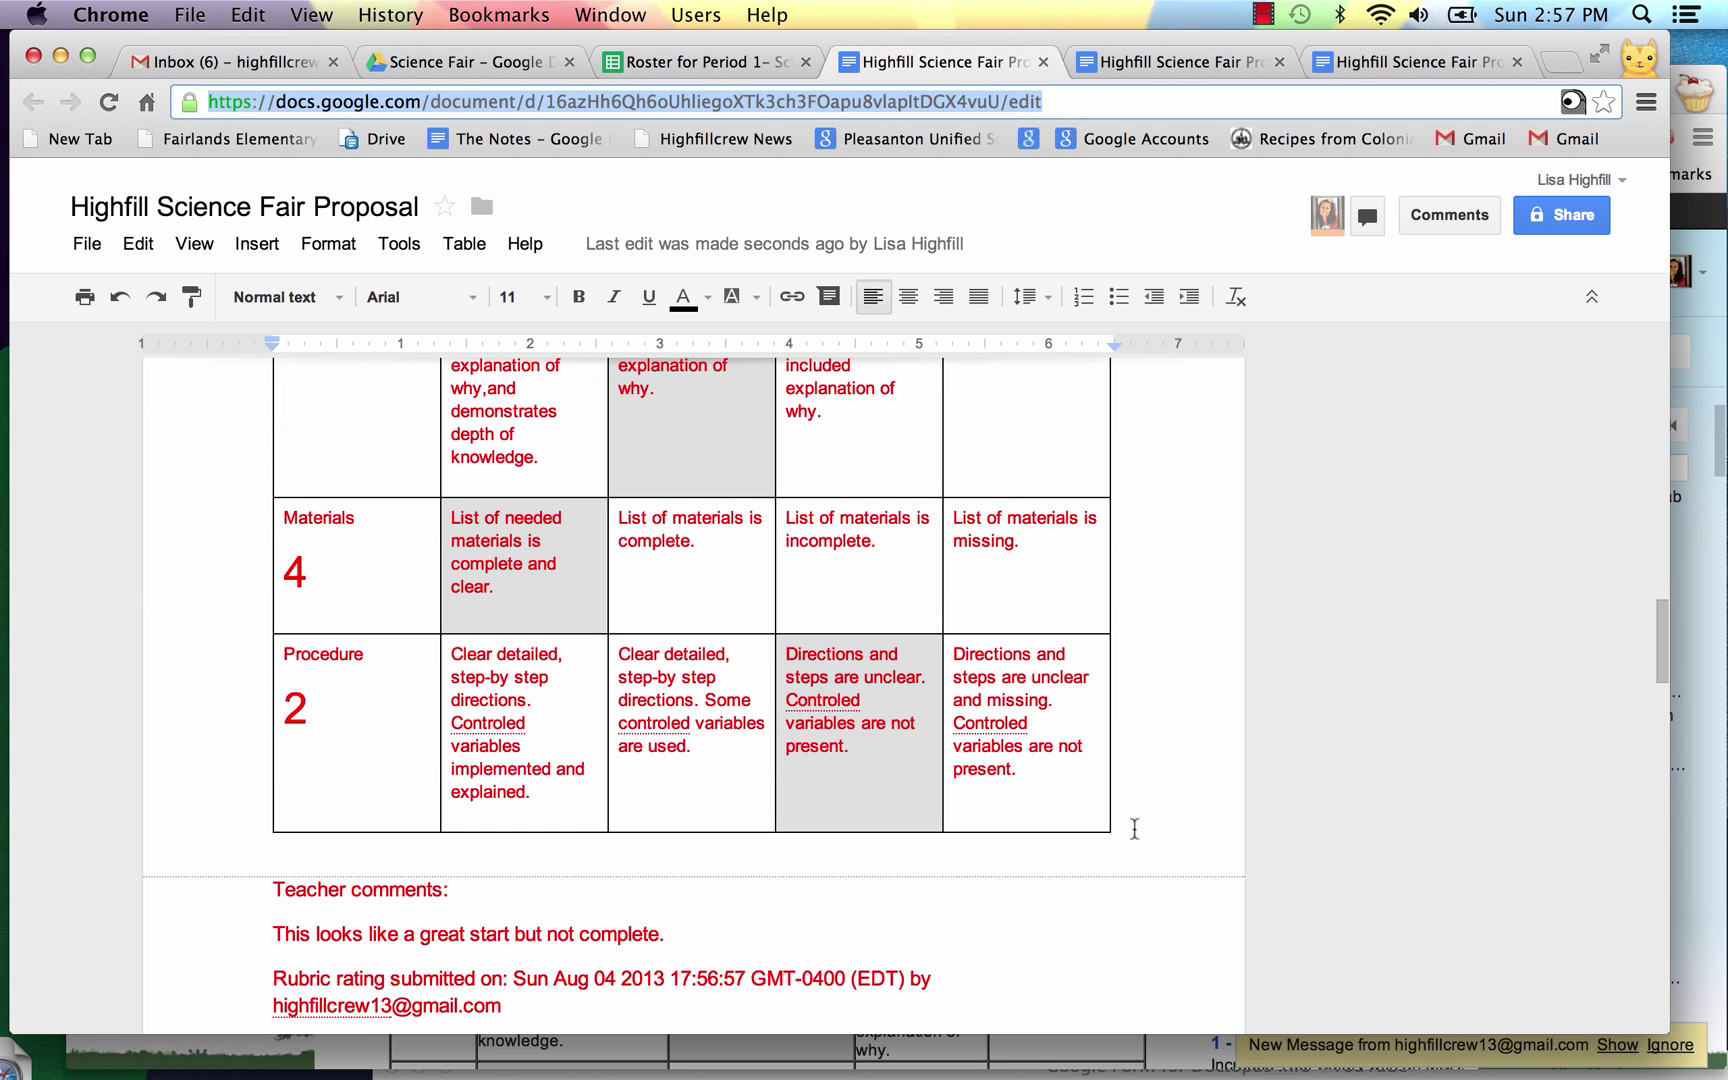
{"action": "scroll", "coordinate": [1134, 828], "scroll_direction": "down", "scroll_amount": 1}
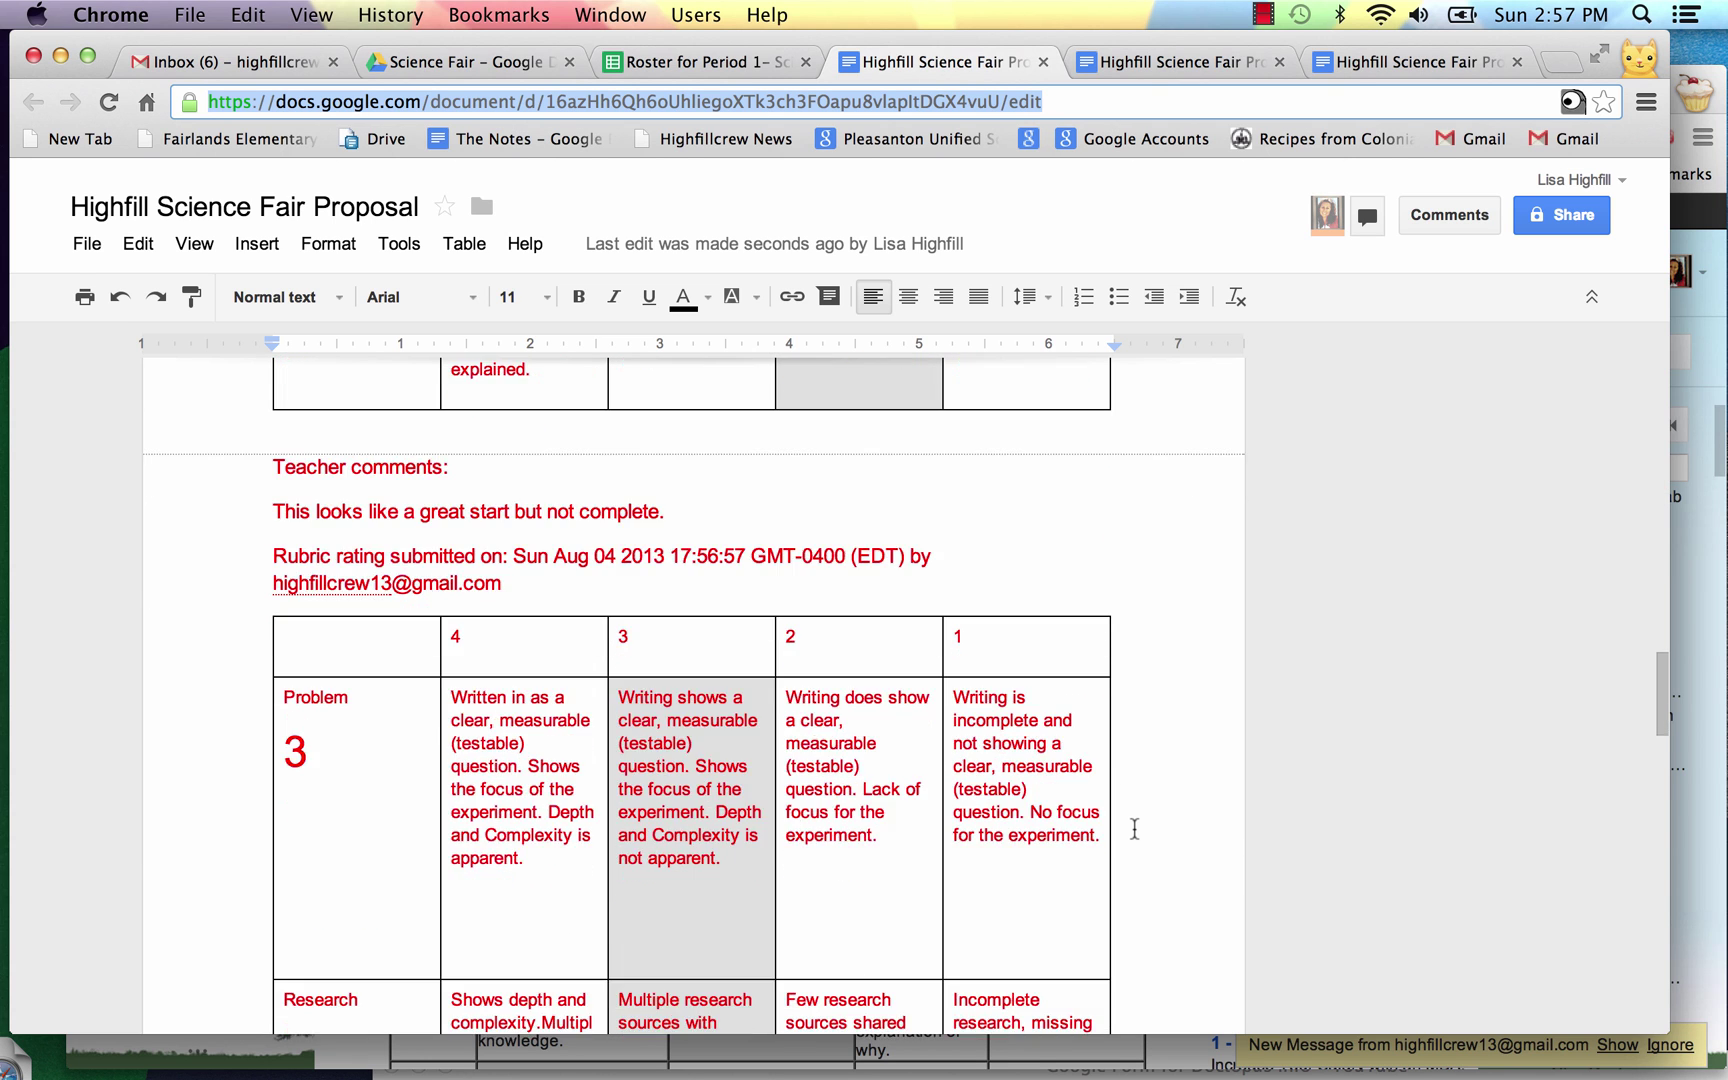
{"action": "scroll", "coordinate": [1134, 828], "scroll_direction": "down", "scroll_amount": 2}
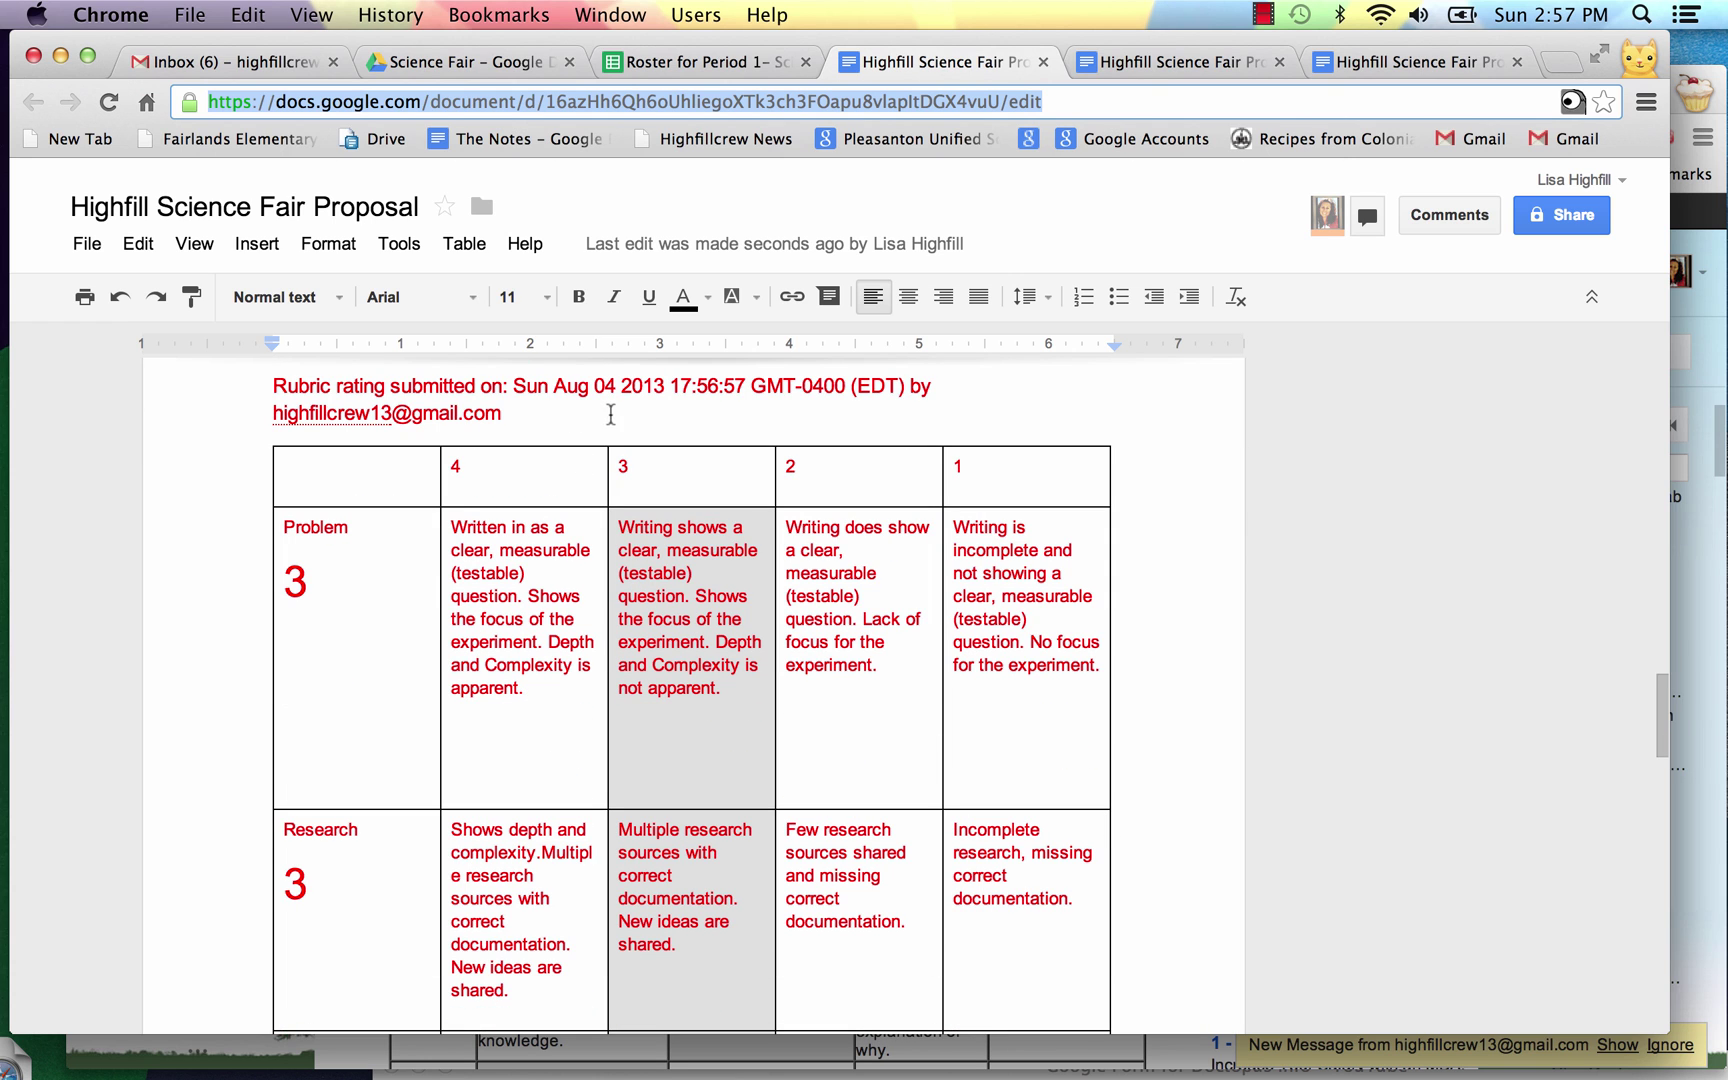
{"action": "scroll", "coordinate": [1165, 750], "scroll_direction": "down", "scroll_amount": 4}
{"action": "scroll", "coordinate": [1166, 751], "scroll_direction": "down", "scroll_amount": 8}
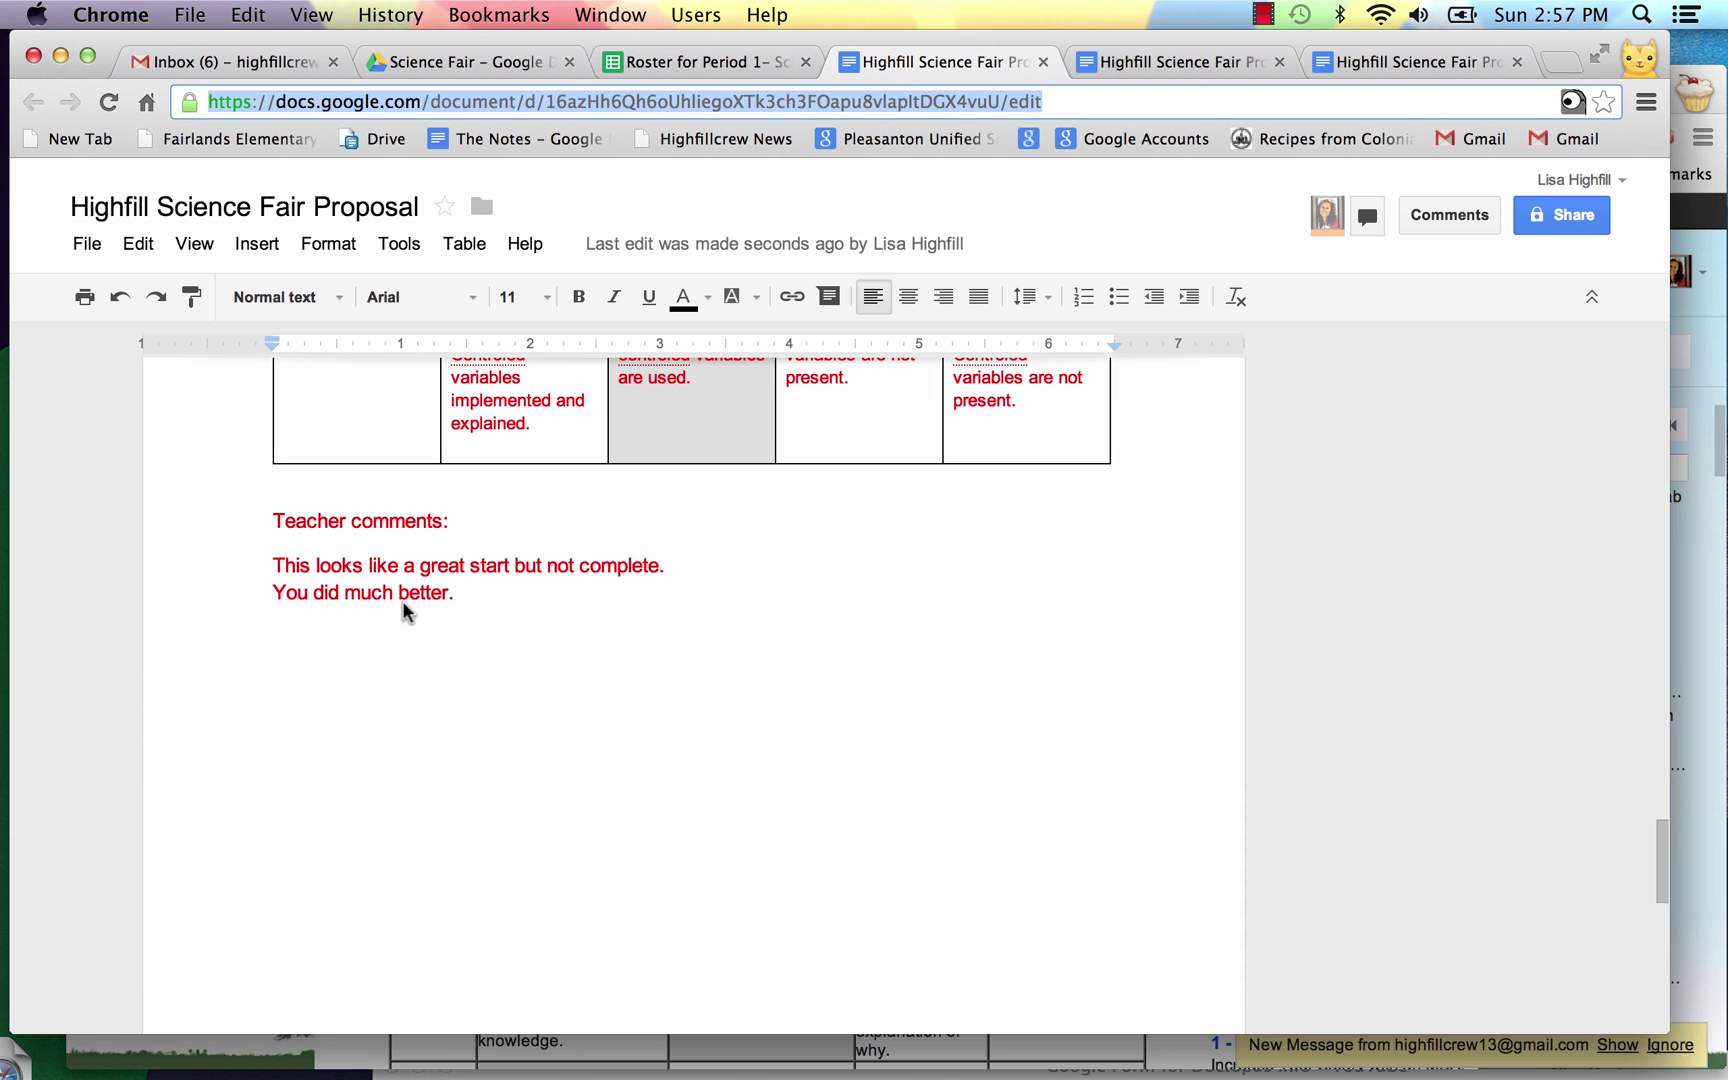
{"action": "scroll", "coordinate": [763, 794], "scroll_direction": "up", "scroll_amount": 5}
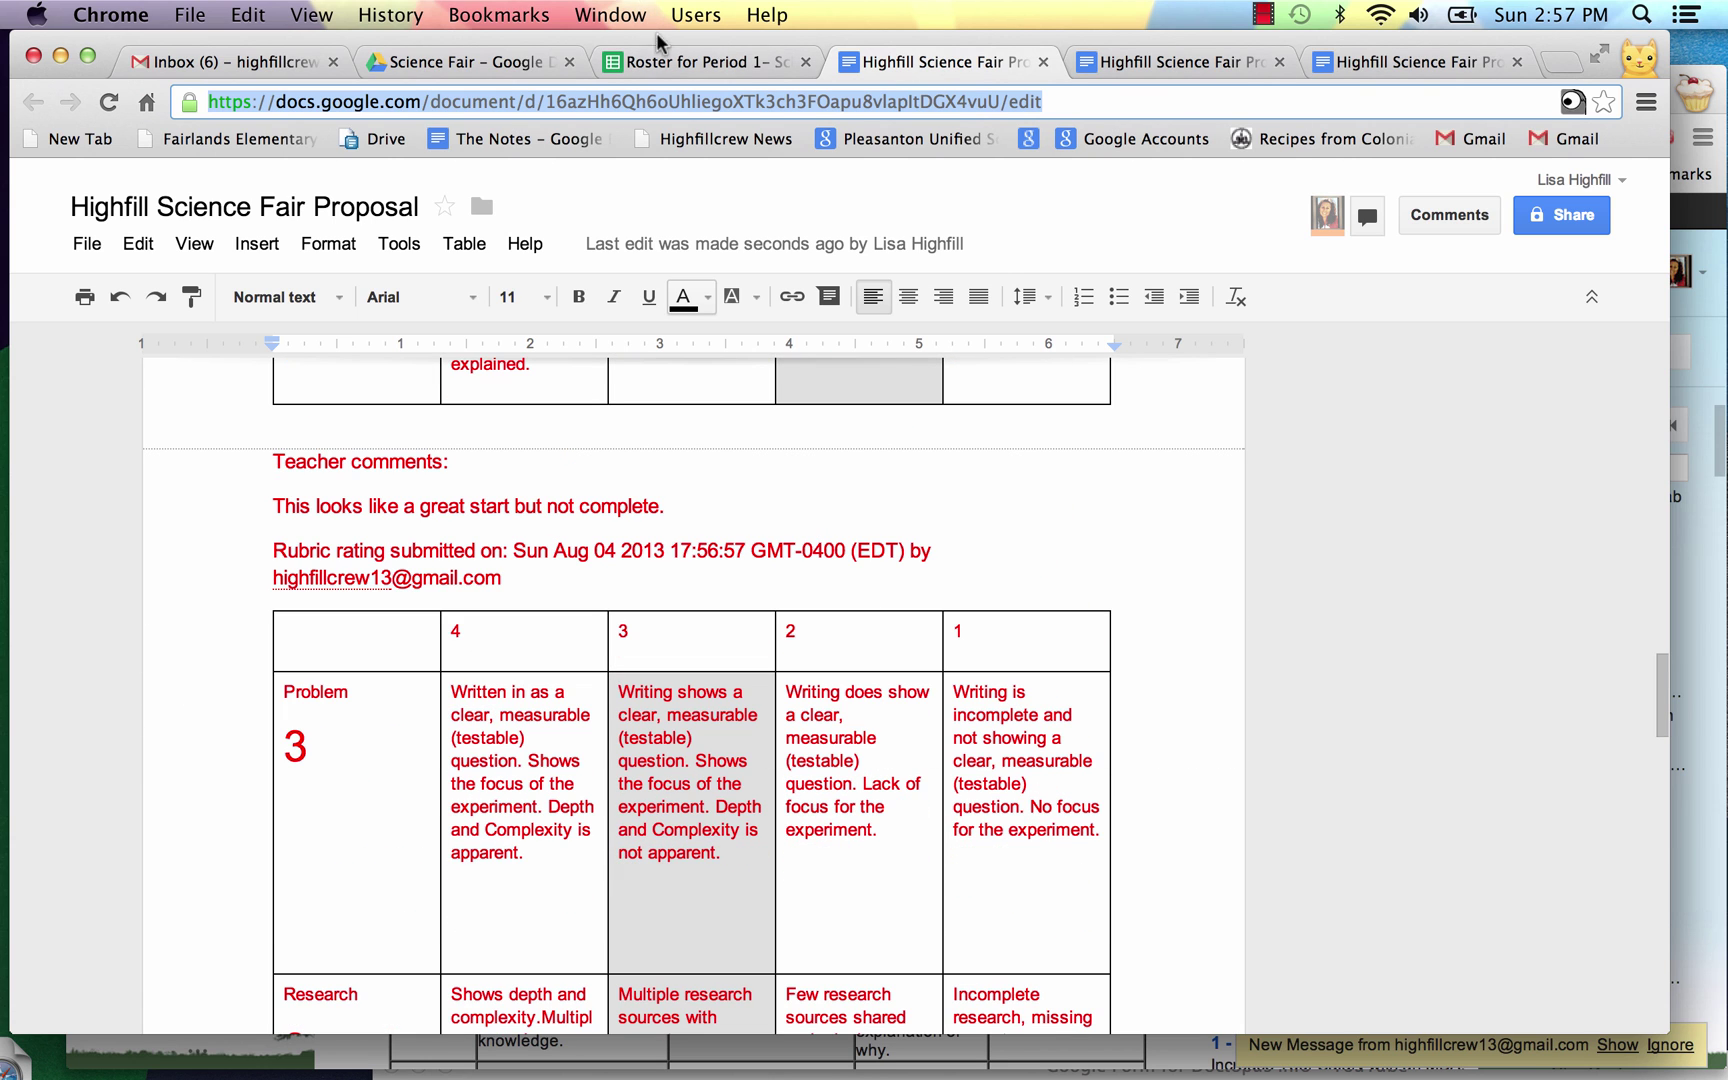
{"action": "left_click", "coordinate": [662, 60]}
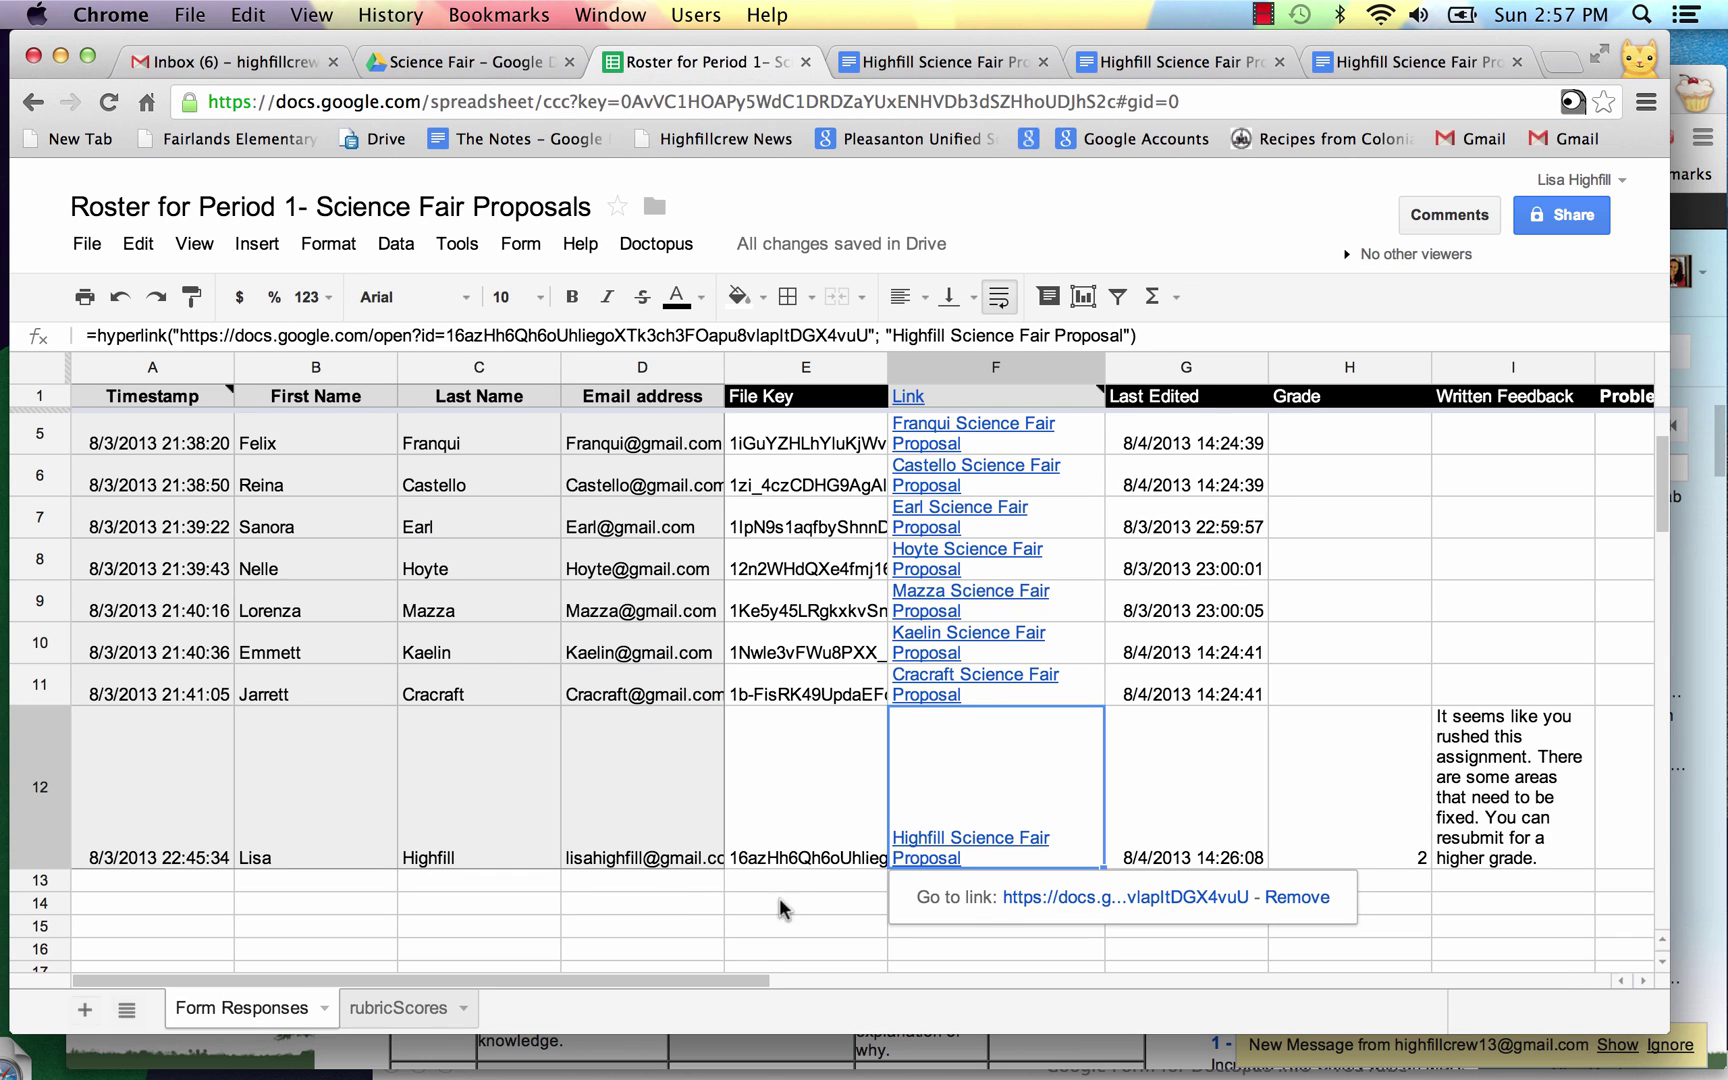
- Select row 12 and confirm it logs scores 3, 3, 3, 4, 3 with count 2
{"action": "left_click", "coordinate": [1410, 893]}
{"action": "left_click", "coordinate": [197, 796]}
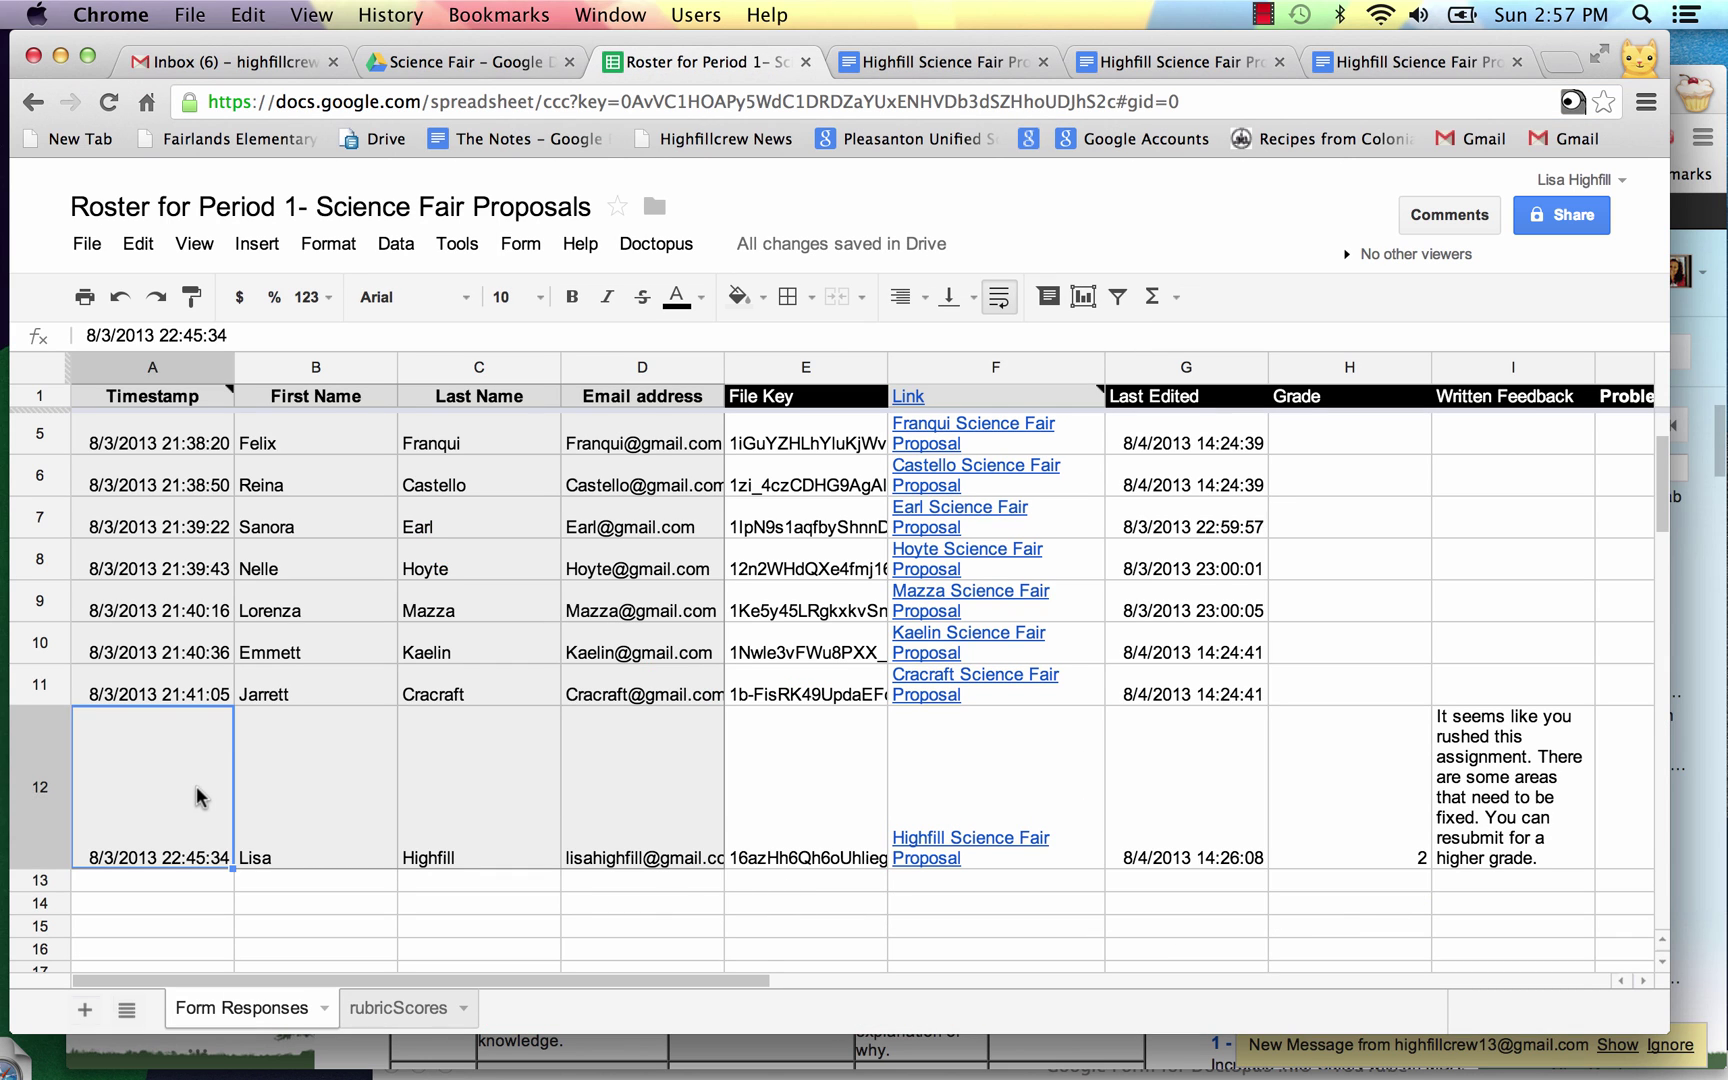
{"action": "left_click", "coordinate": [35, 793]}
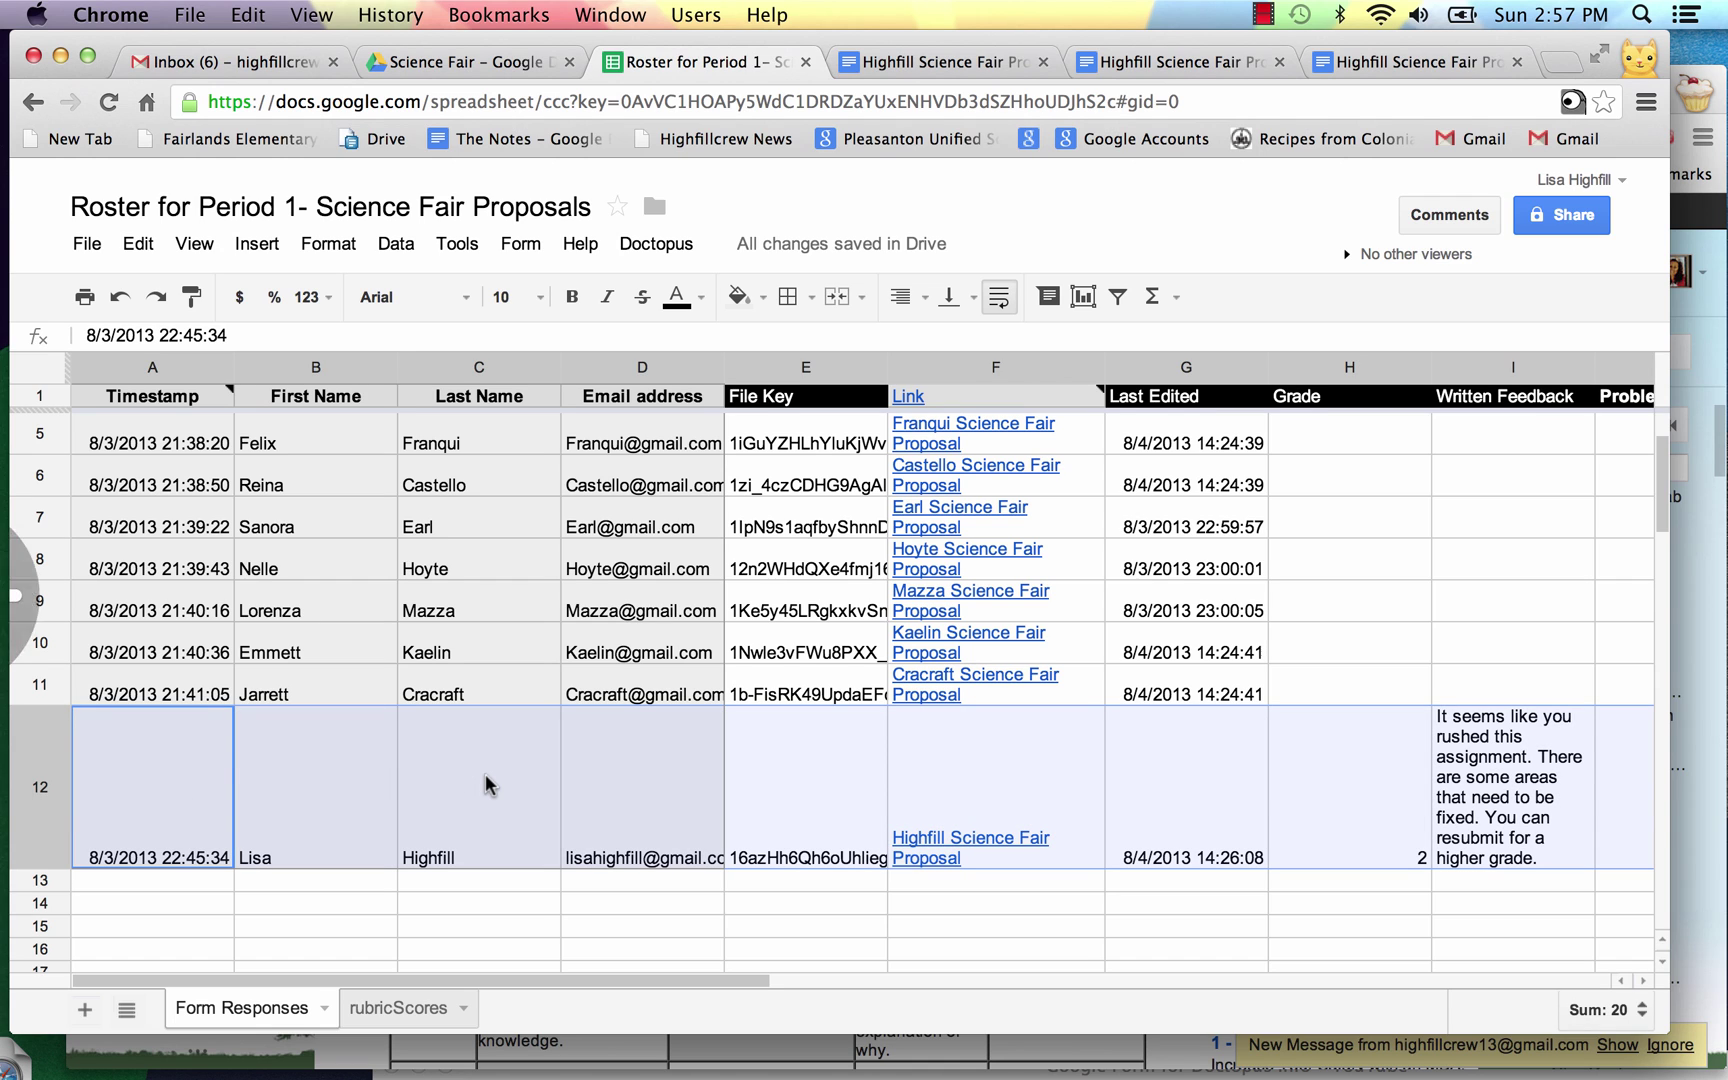
{"action": "left_click_drag", "start_coordinate": [560, 983], "coordinate": [1158, 960]}
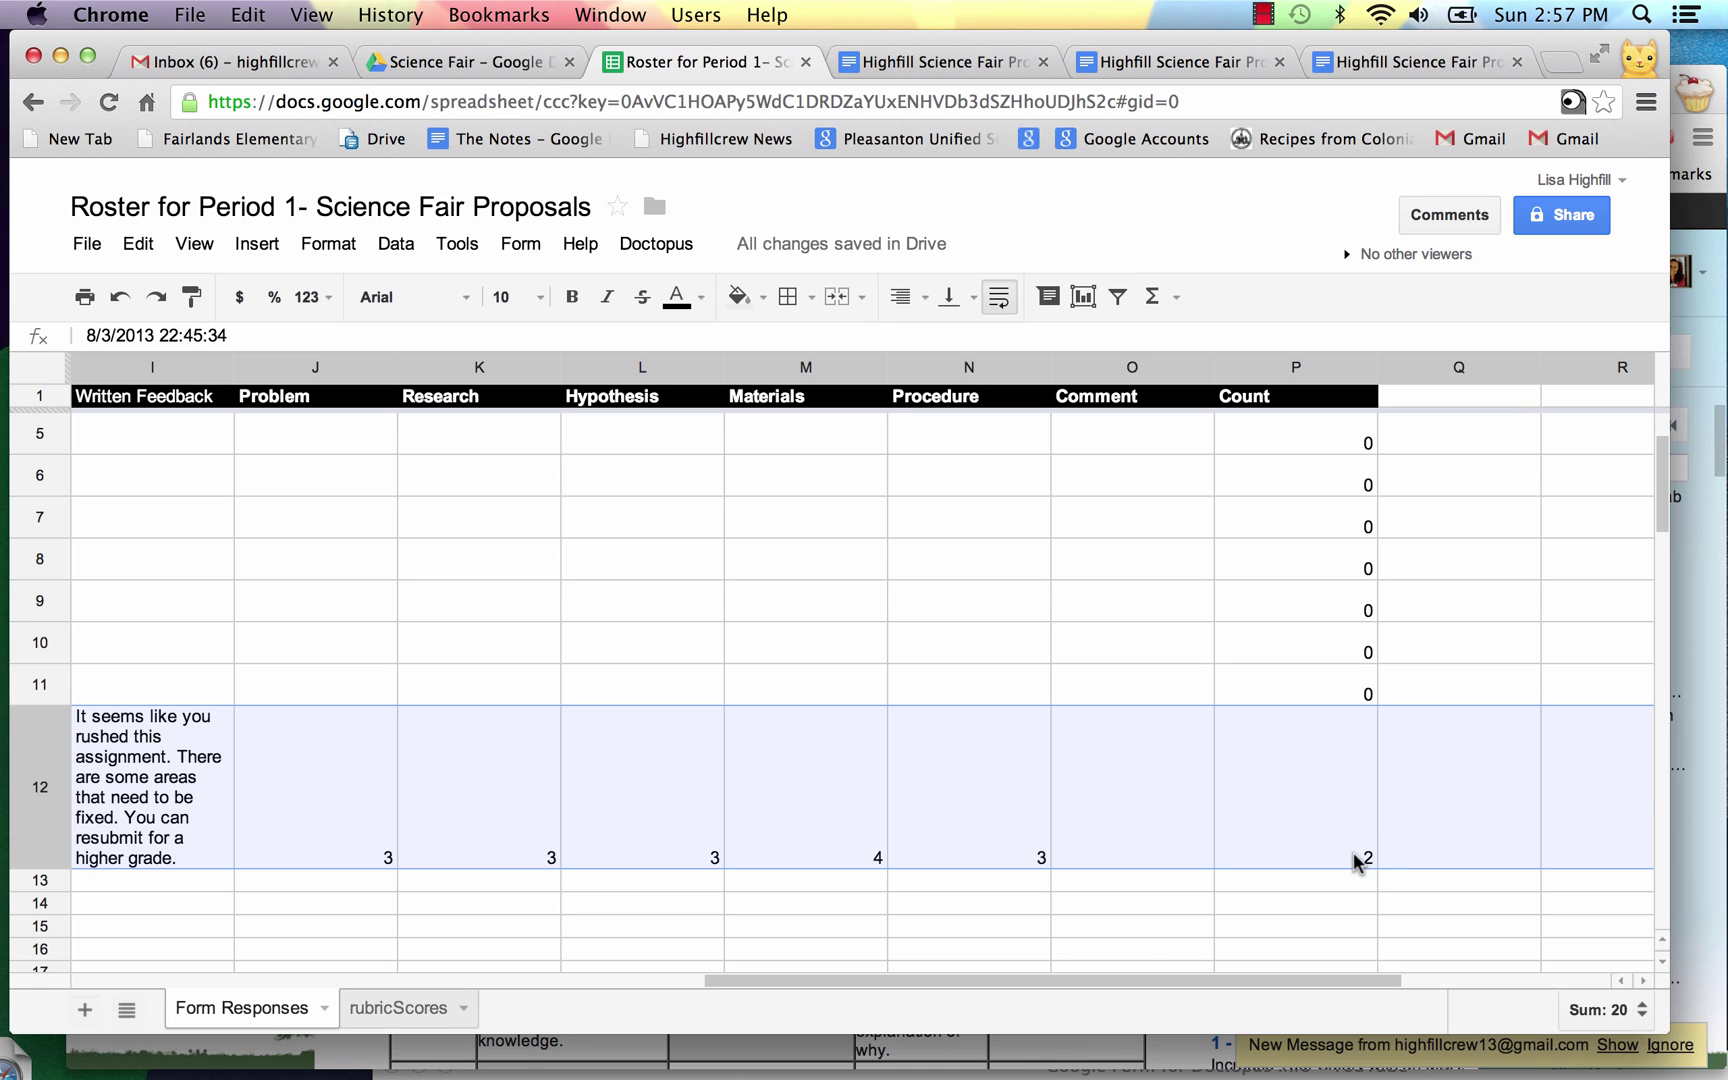
{"action": "left_click_drag", "start_coordinate": [1177, 985], "coordinate": [513, 973]}
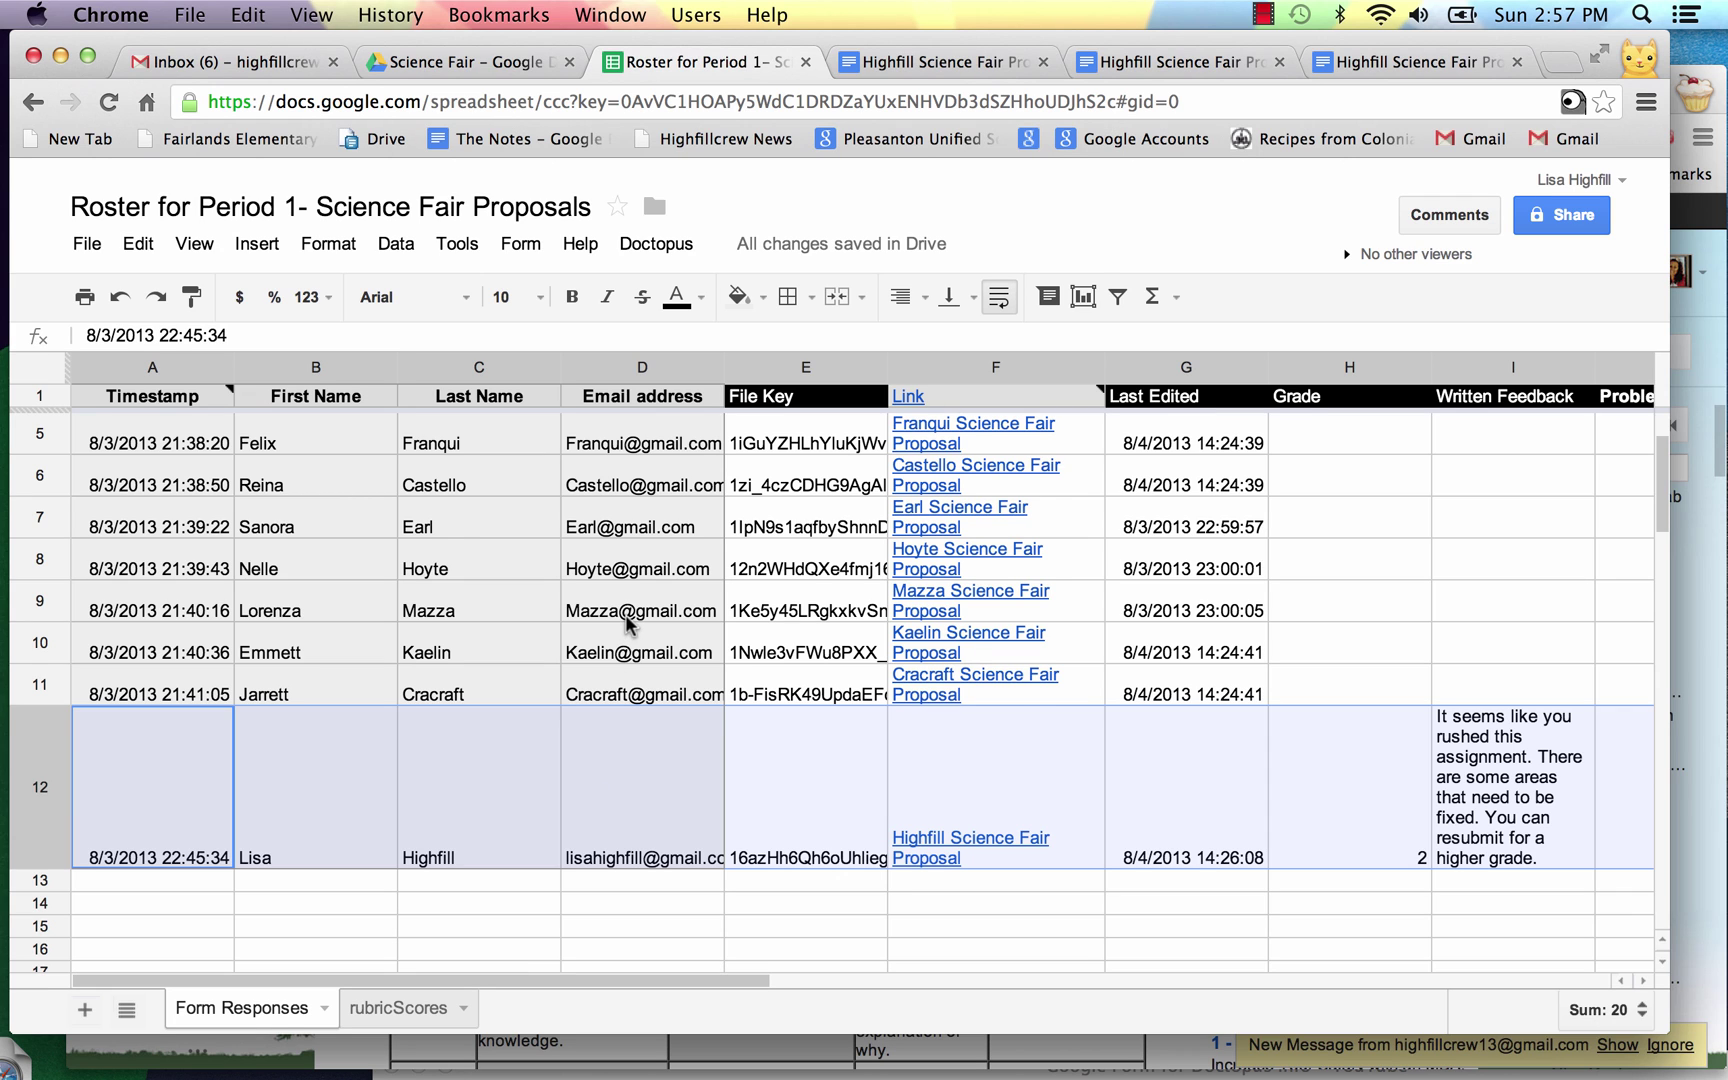
{"action": "scroll", "coordinate": [627, 622], "scroll_direction": "up", "scroll_amount": 3}
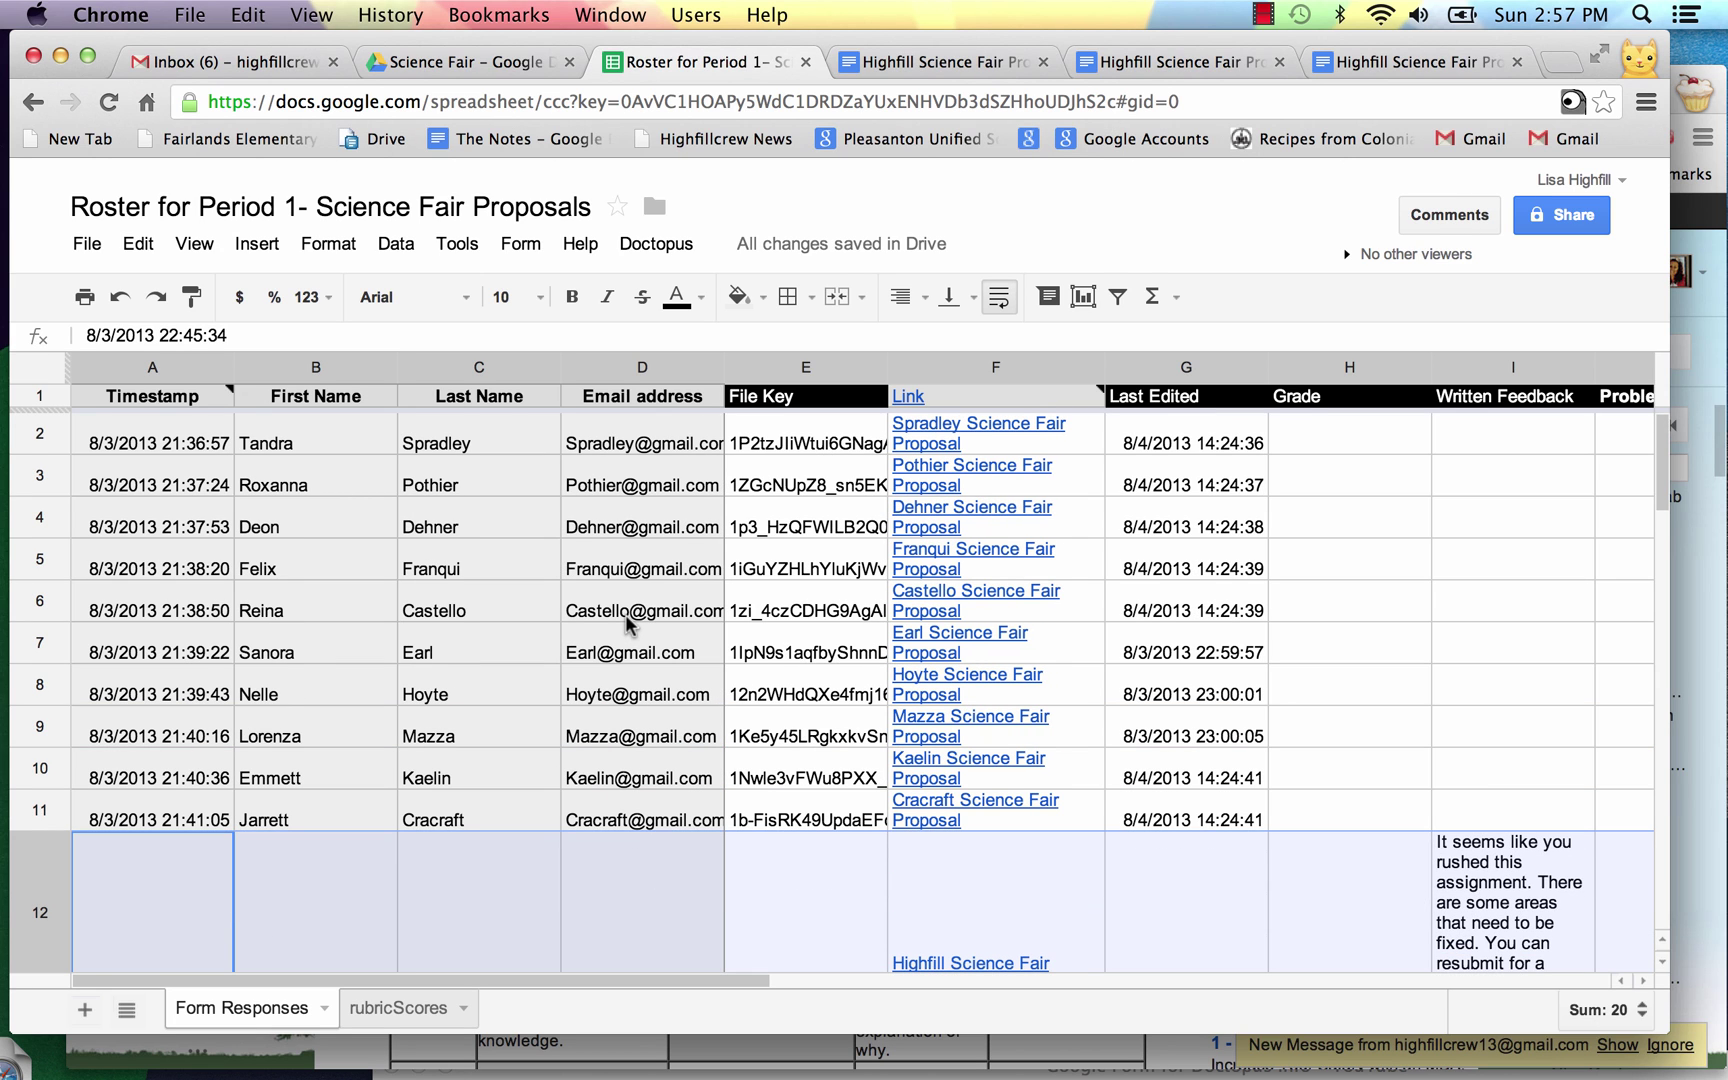